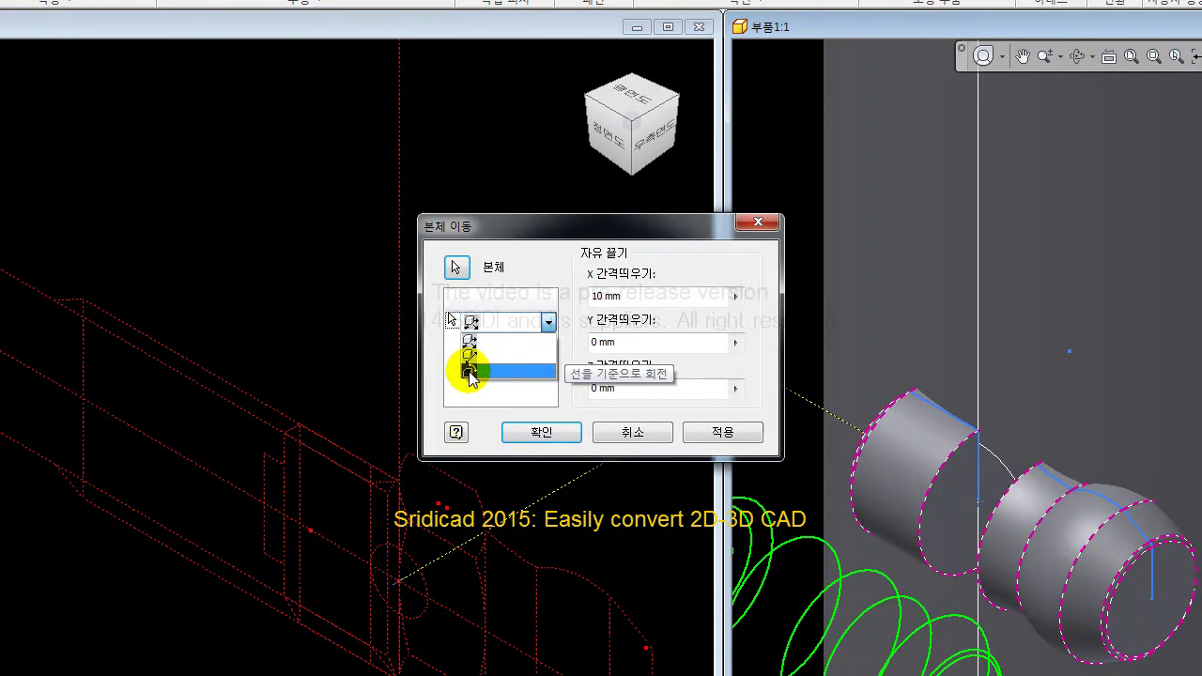
- Rotate the fitting body 90 degrees about the work axis, flipped to the reverse direction
left_click(469, 371)
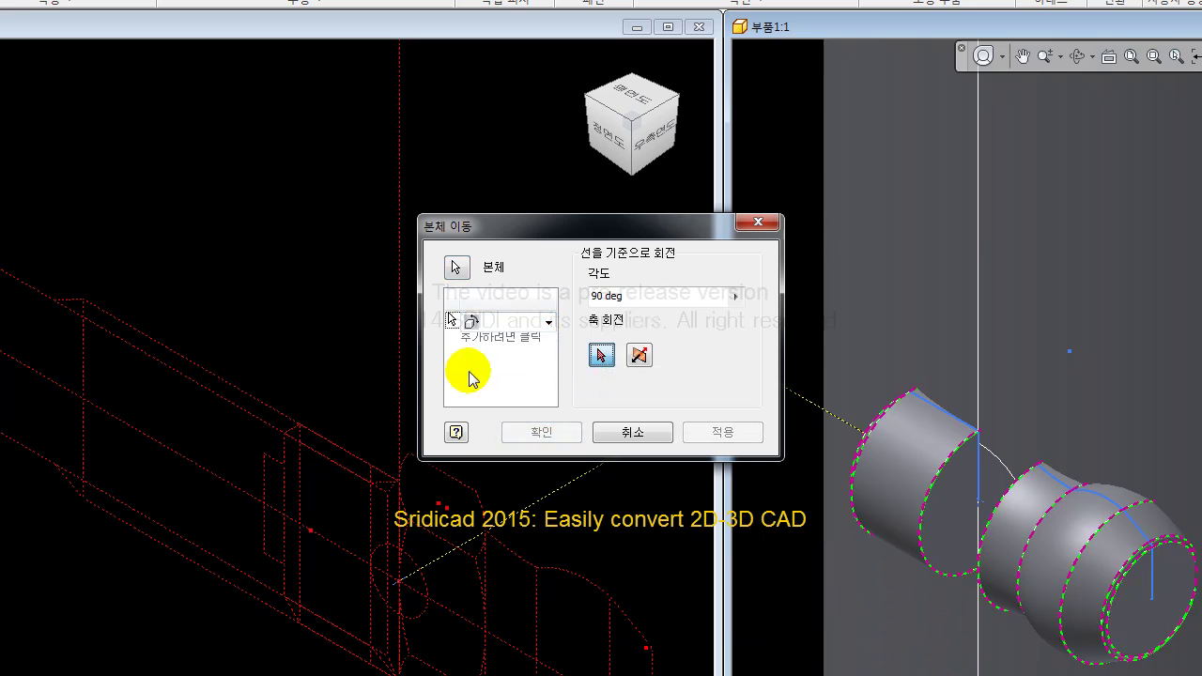
left_click(601, 357)
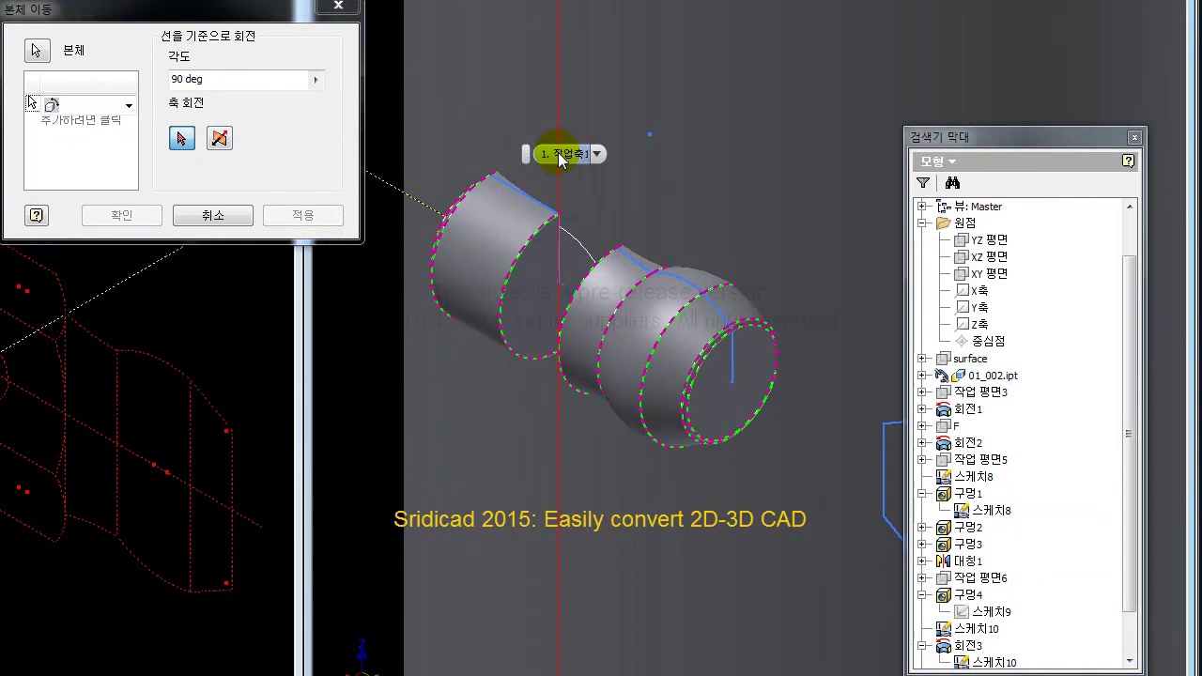
left_click(561, 157)
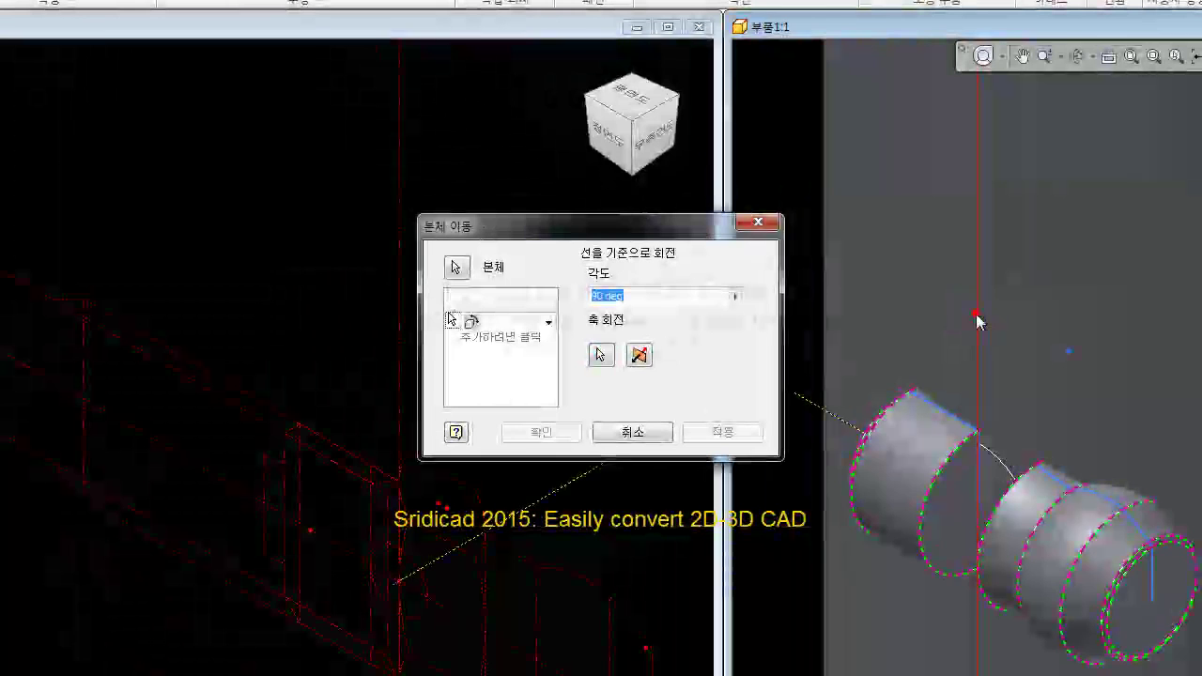
left_click(975, 314)
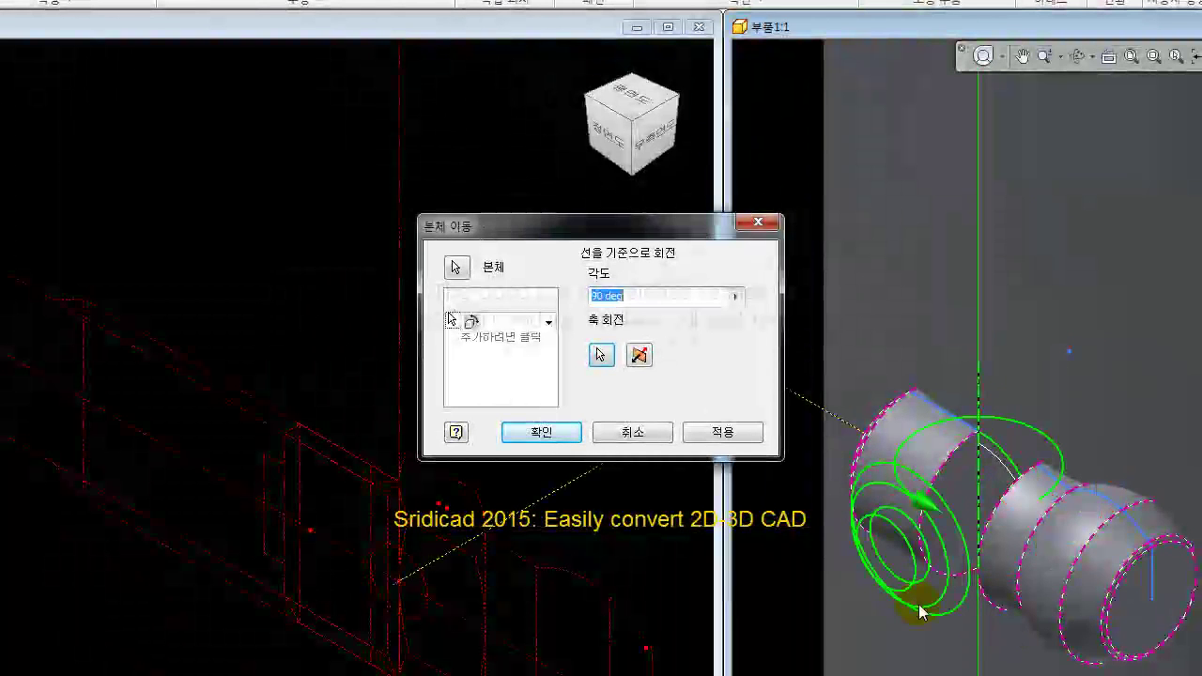
left_click(638, 355)
left_click(711, 432)
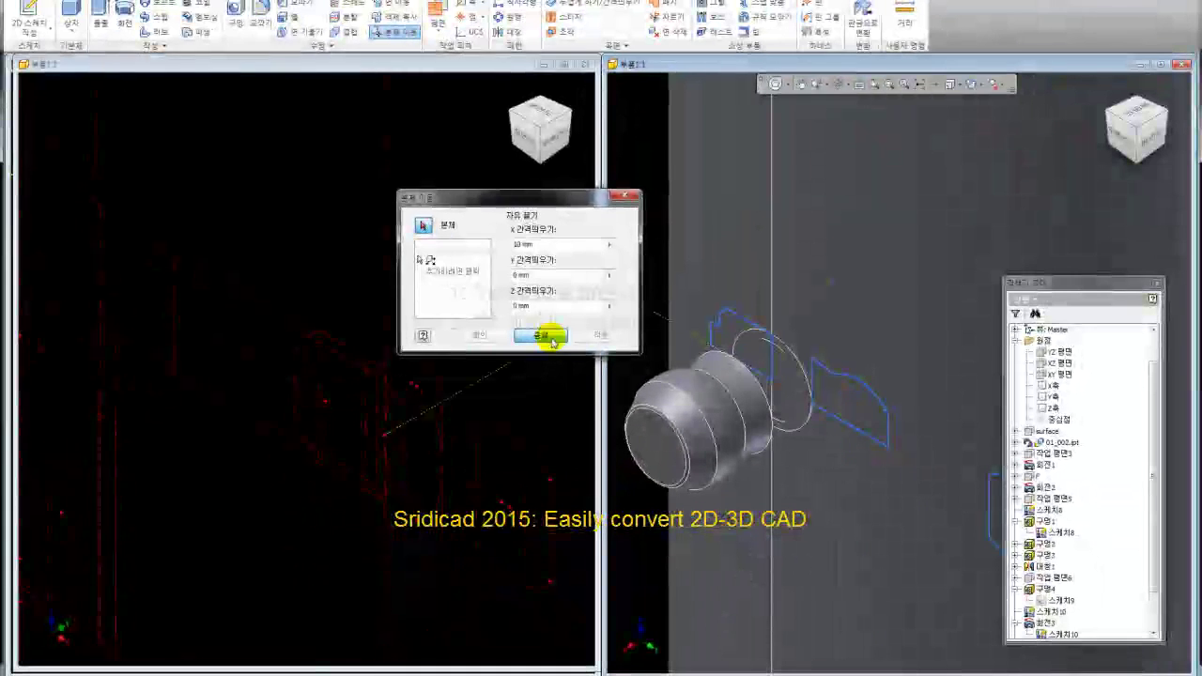
left_click(552, 340)
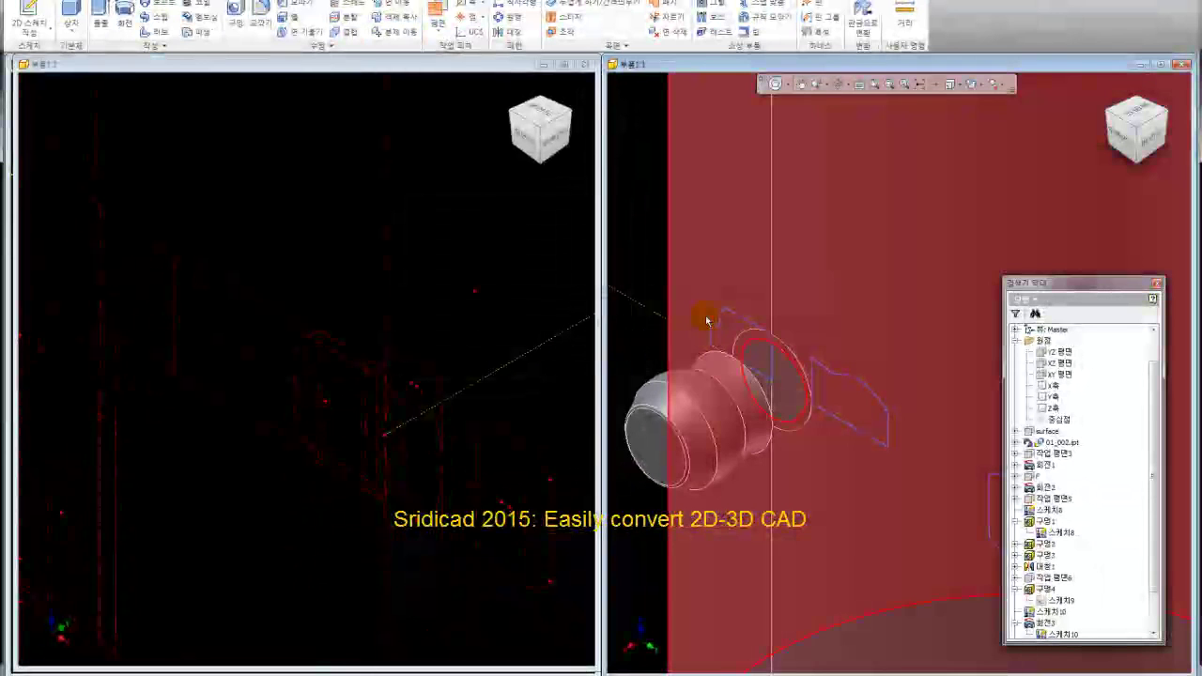
scroll(652, 390, "down", 3)
left_click(864, 501)
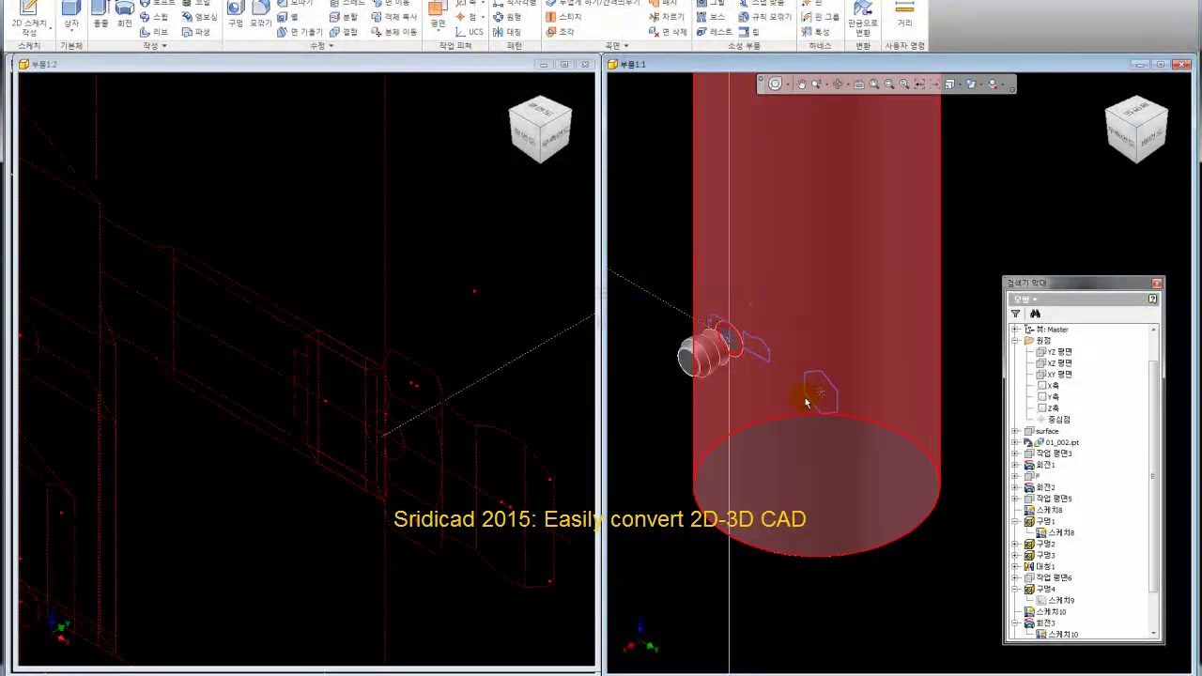
scroll(872, 397, "up", 2)
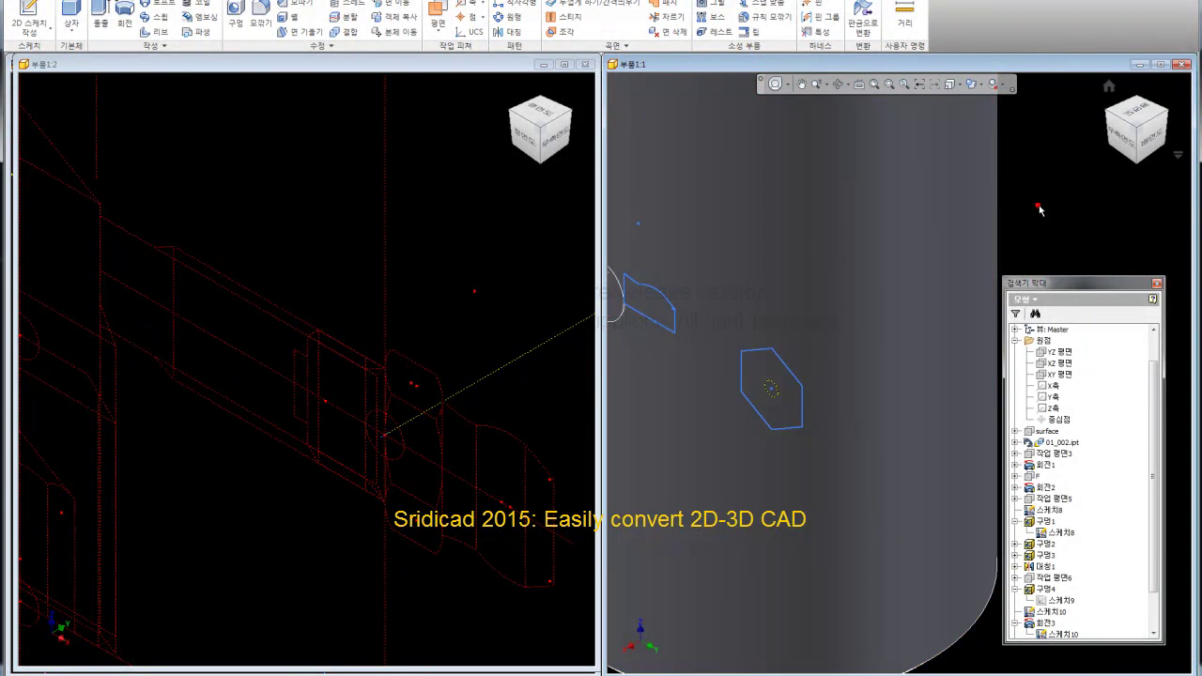
scroll(1040, 208, "down", 2)
left_click(1047, 209)
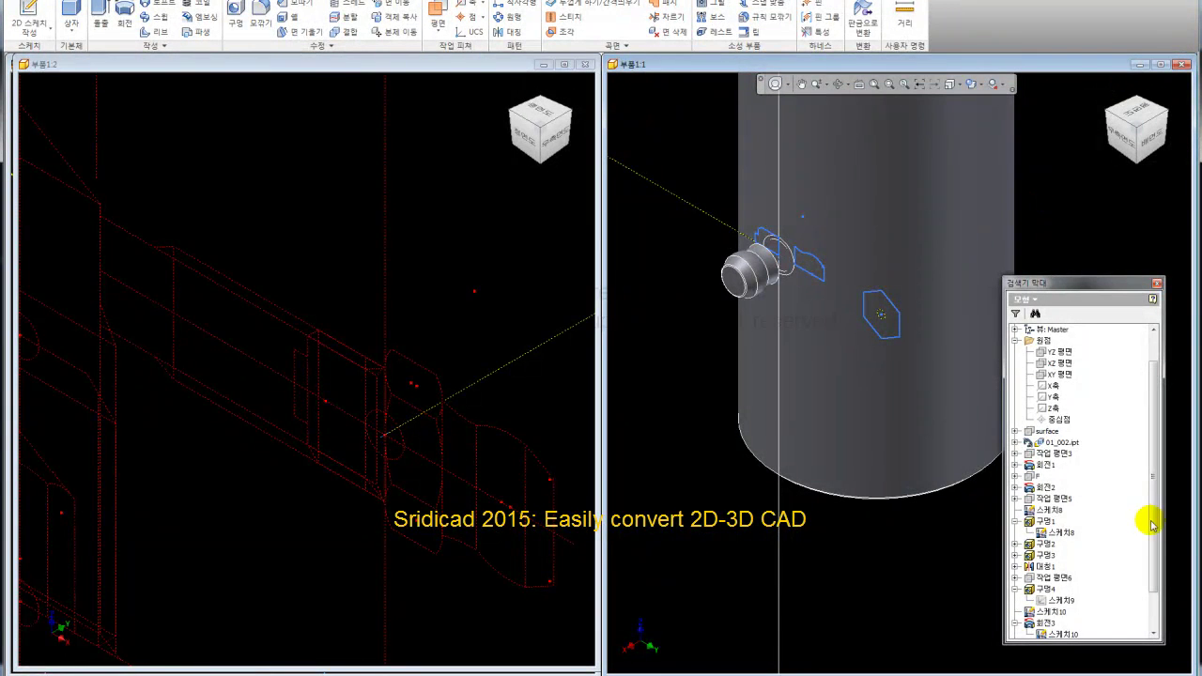
left_click_drag(1151, 519, 1161, 599)
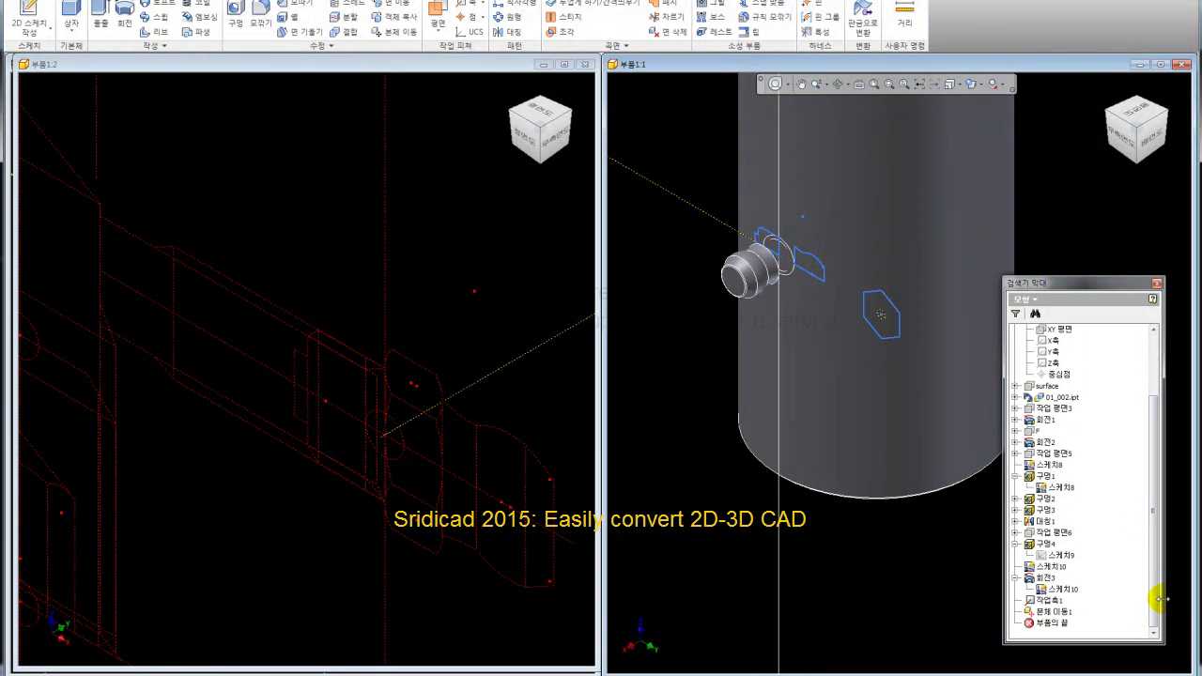
left_click(1061, 567)
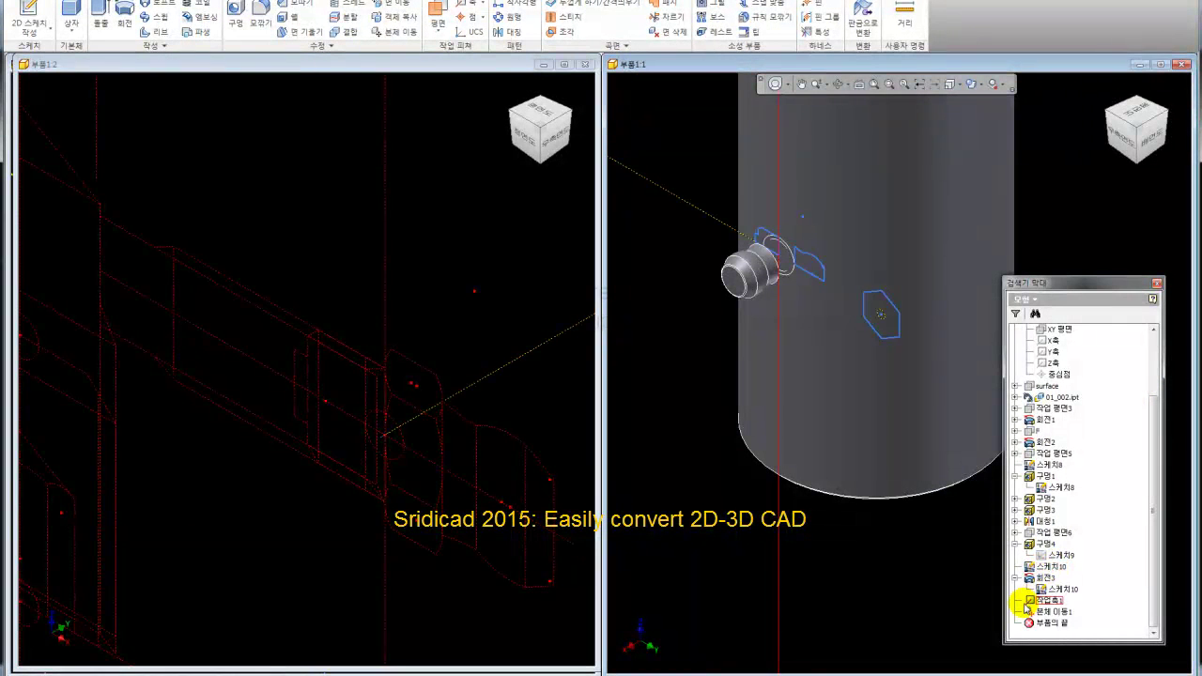
left_click(1015, 578)
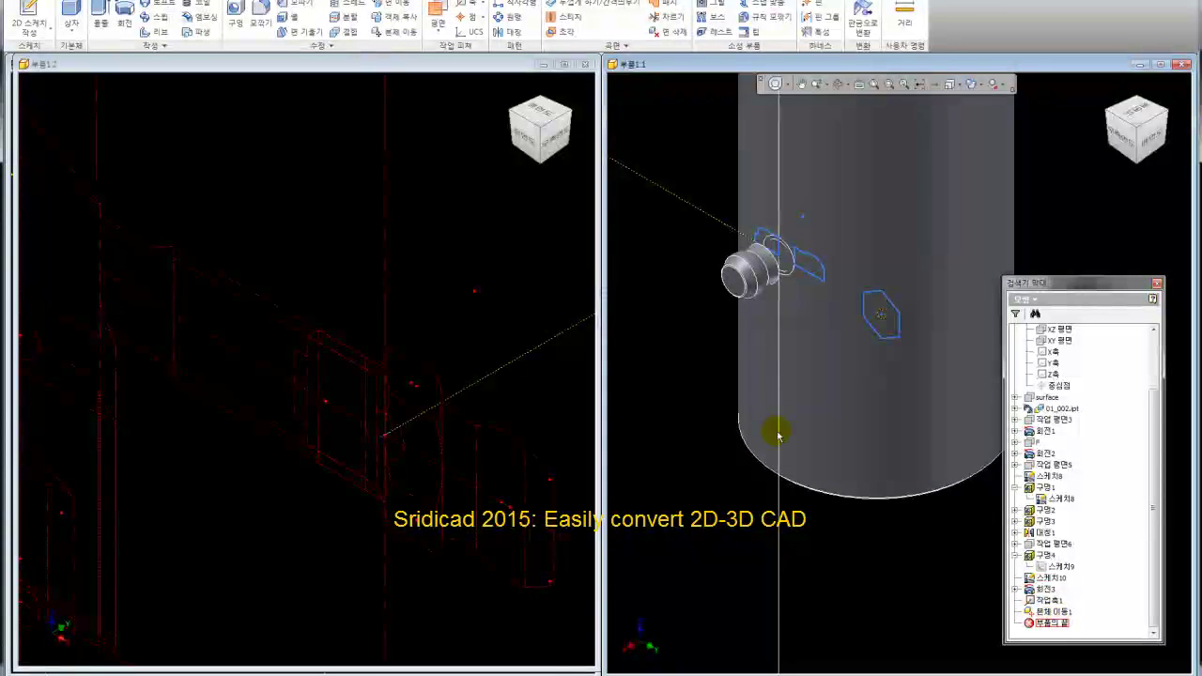
scroll(657, 367, "down", 2)
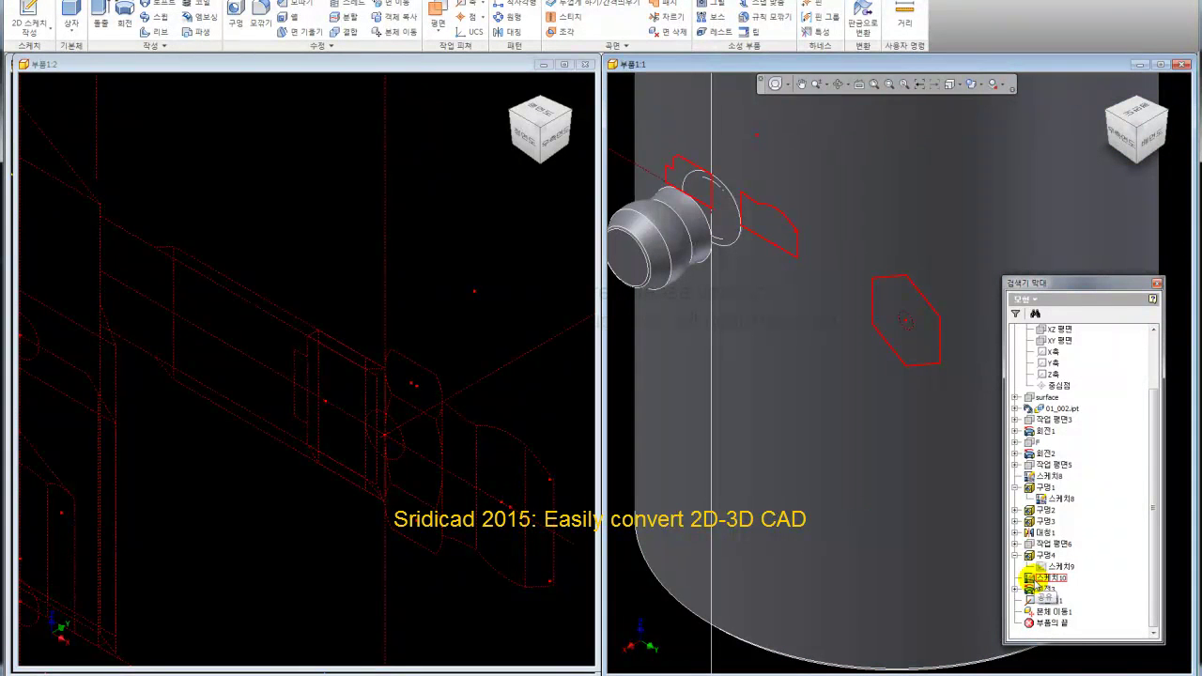
- Edit 스케치10 and add a 19.953 mm dimension from the hexagon centre to the nearby line
double_click(1030, 578)
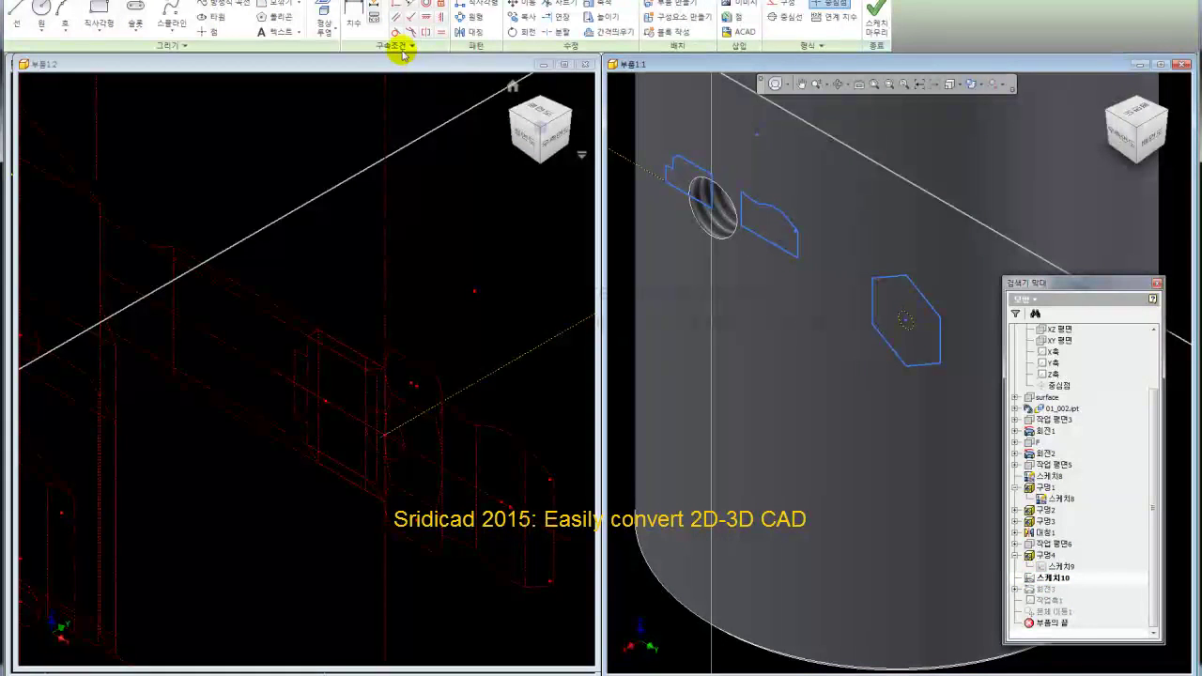
left_click(353, 17)
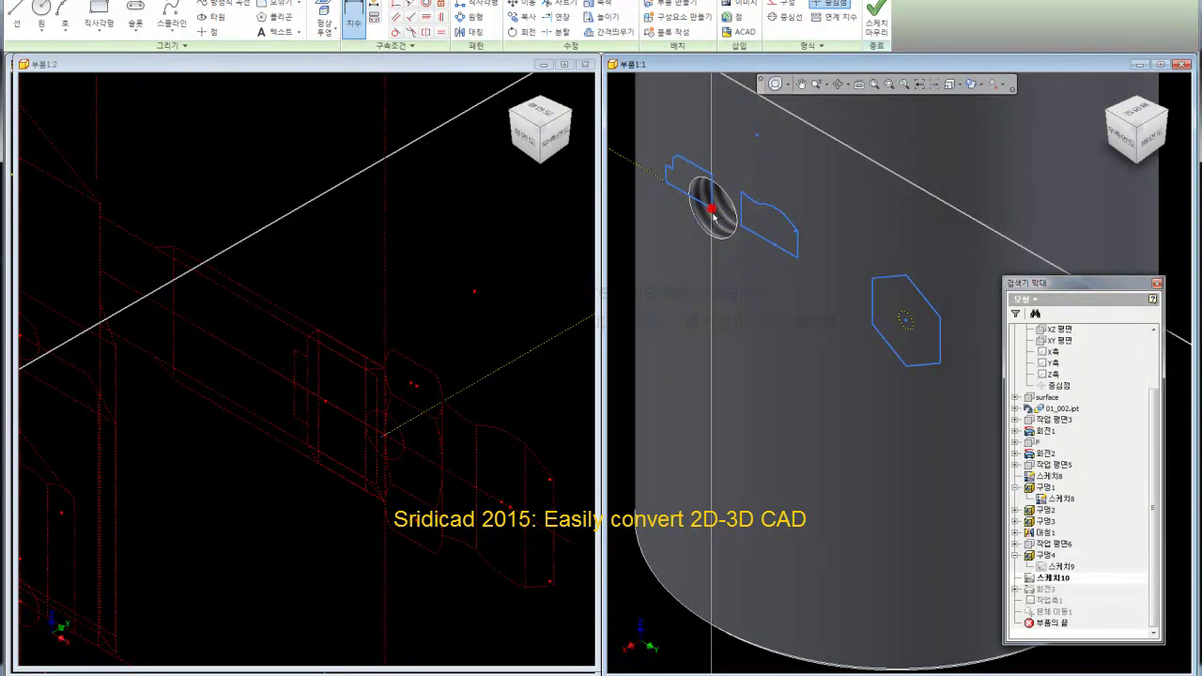
left_click(904, 322)
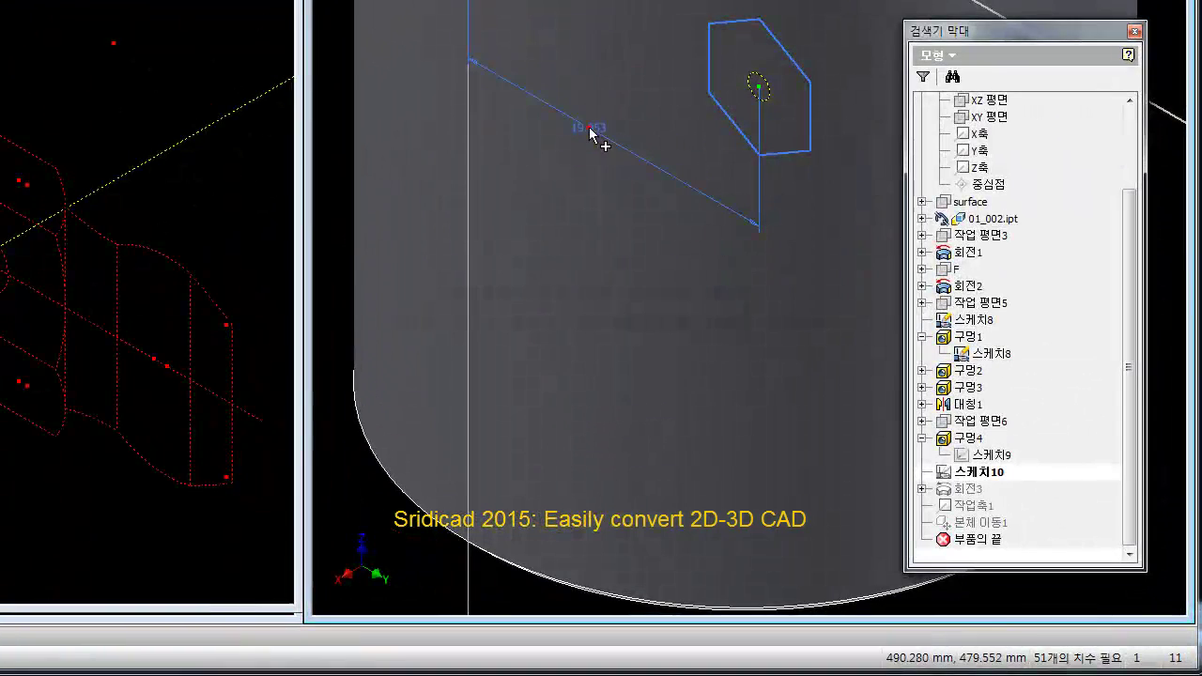
left_click(590, 134)
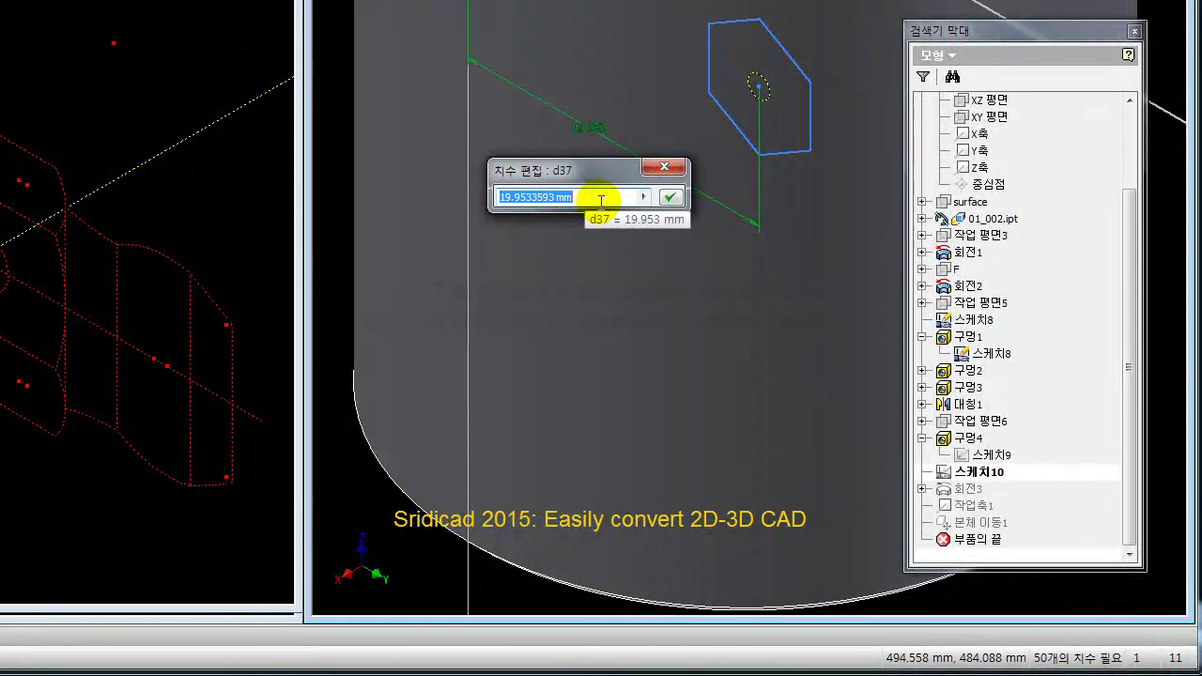
left_click(668, 196)
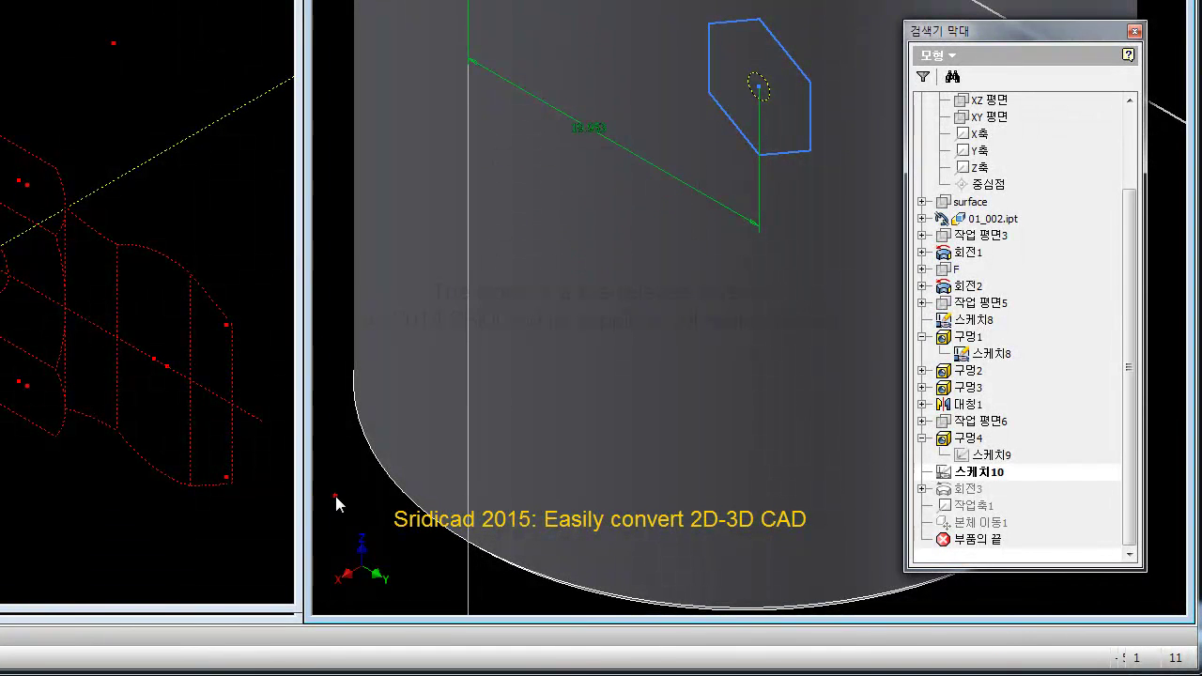
right_click(585, 129)
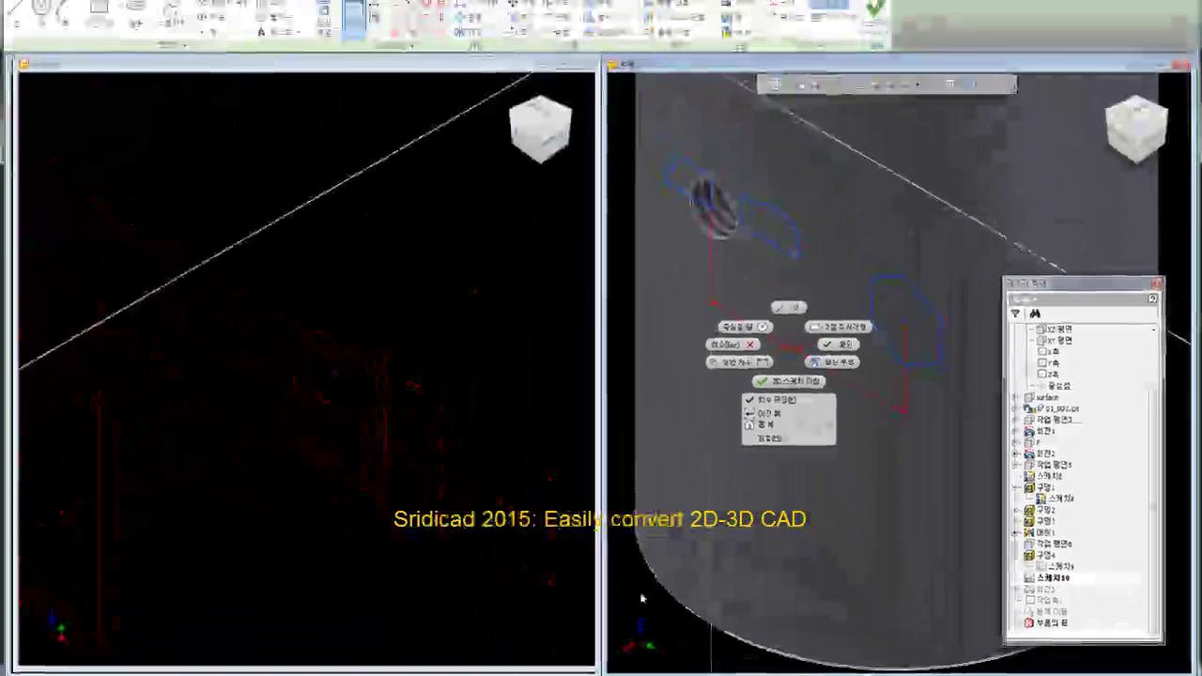
key("Escape")
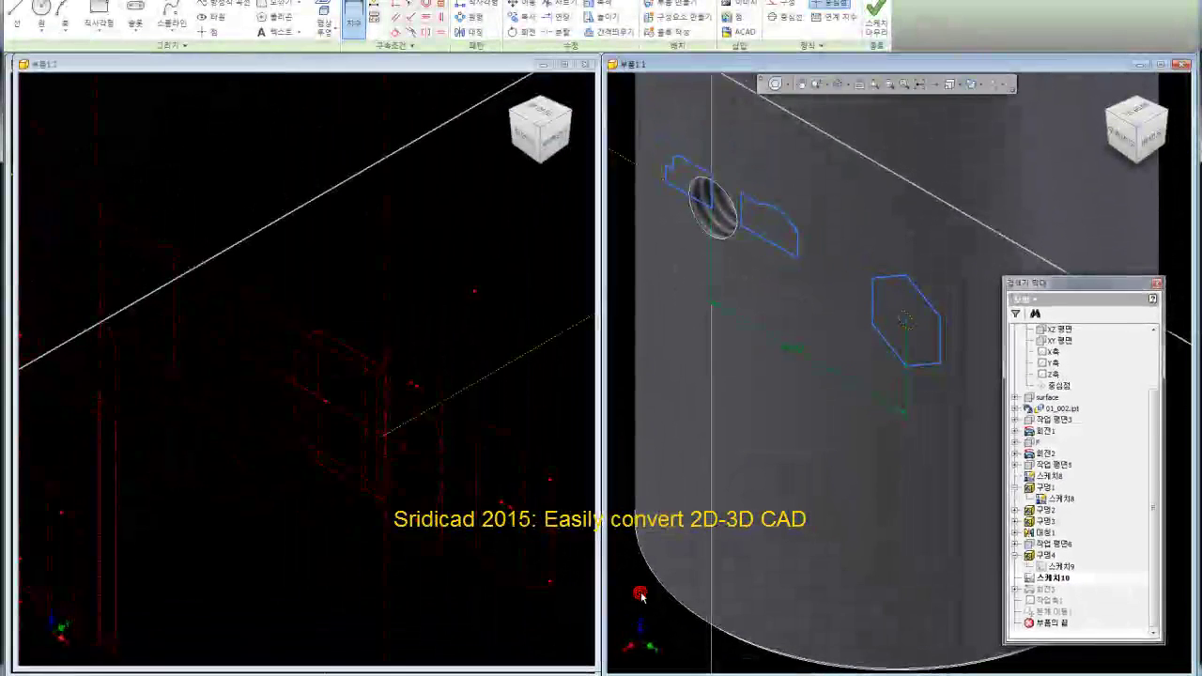
scroll(787, 347, "down", 3)
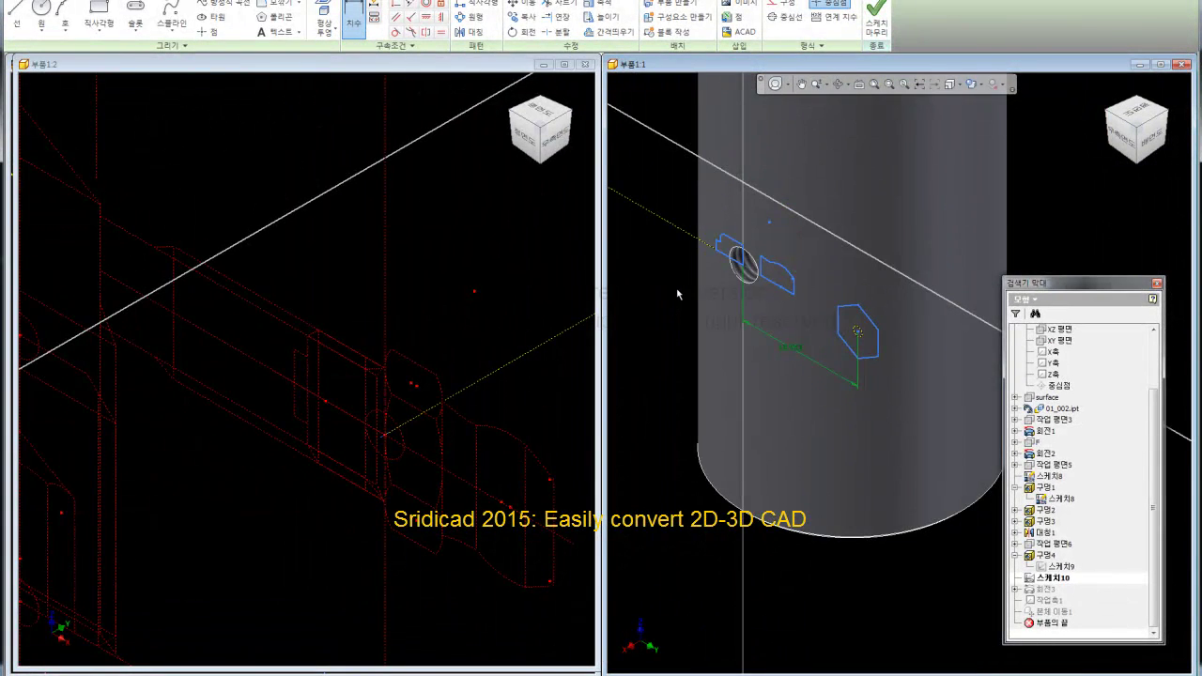
scroll(676, 293, "up", 3)
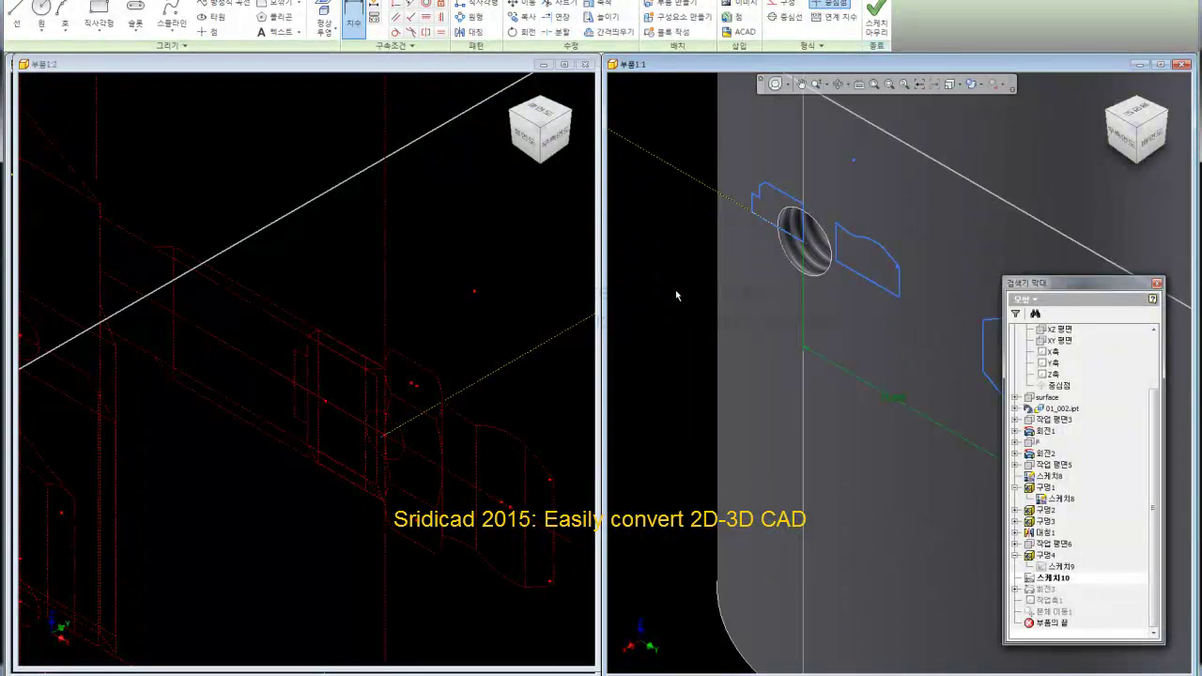
scroll(676, 293, "down", 2)
left_click(742, 327)
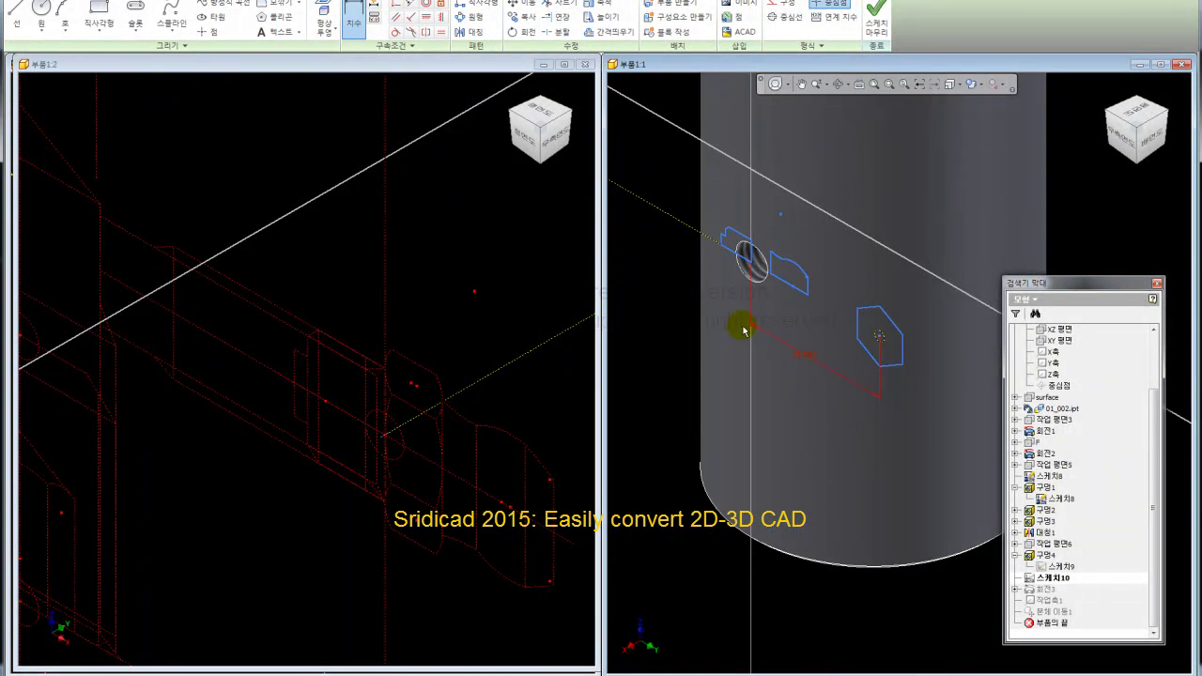
- Cancel dimensioning, select the whole hexagon and start moving it from its centre point
right_click(849, 292)
left_click(781, 278)
left_click_drag(849, 279, 939, 385)
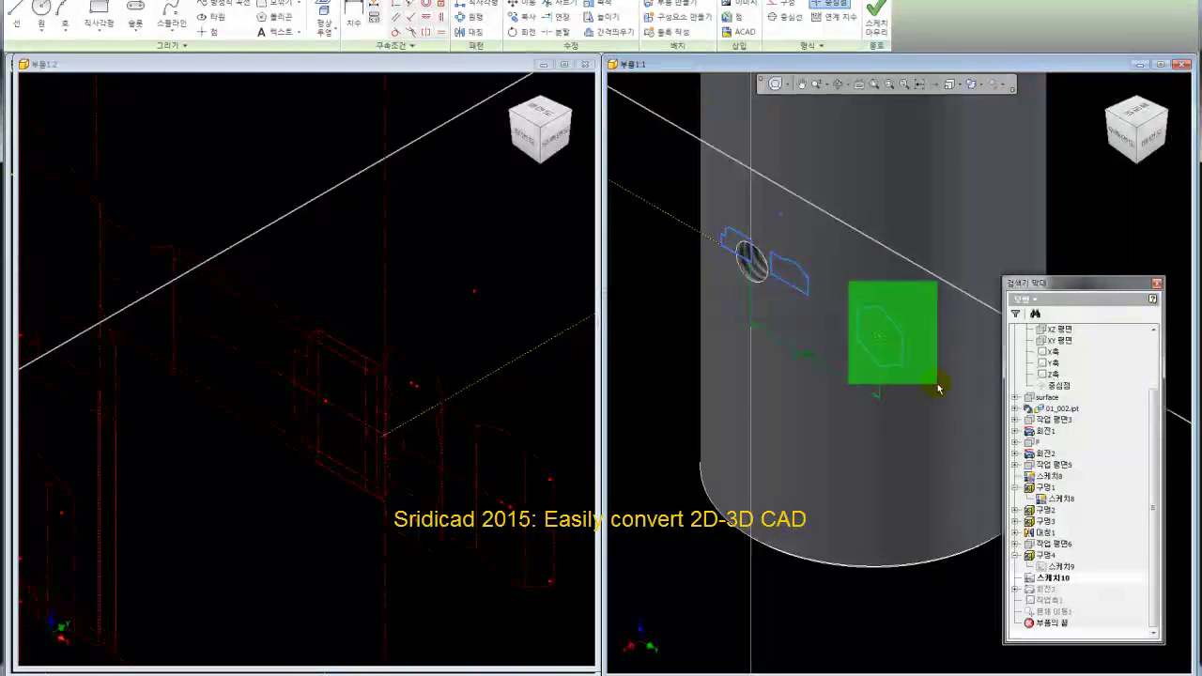
left_click(524, 8)
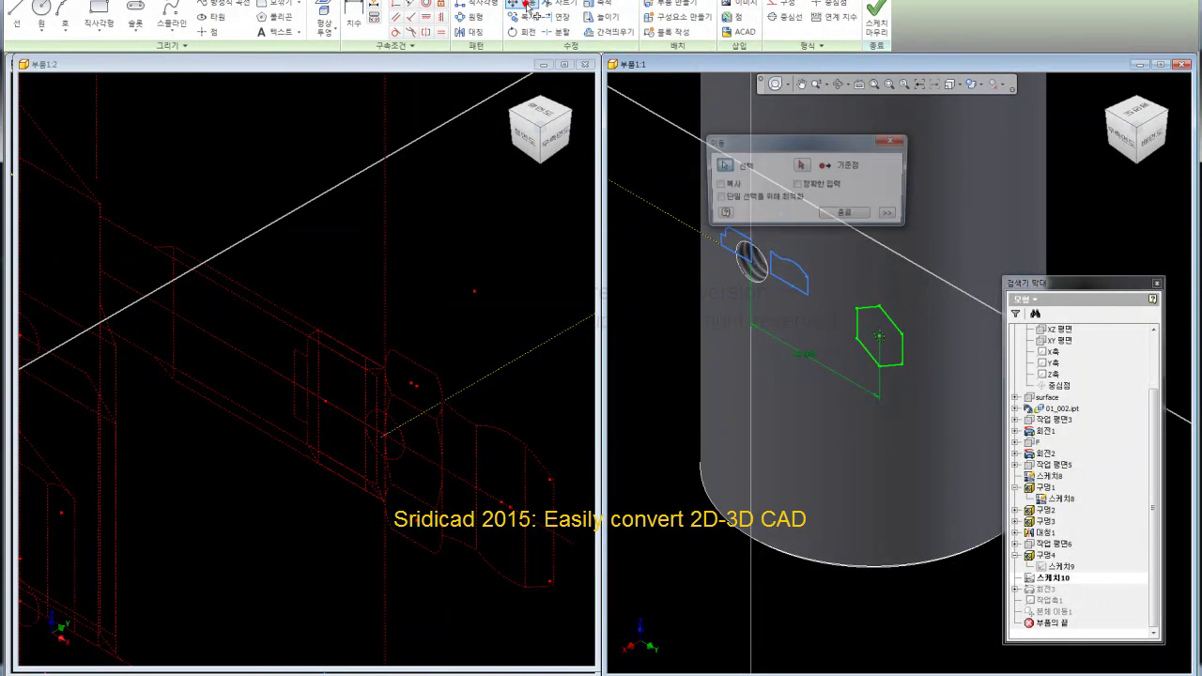
left_click(801, 166)
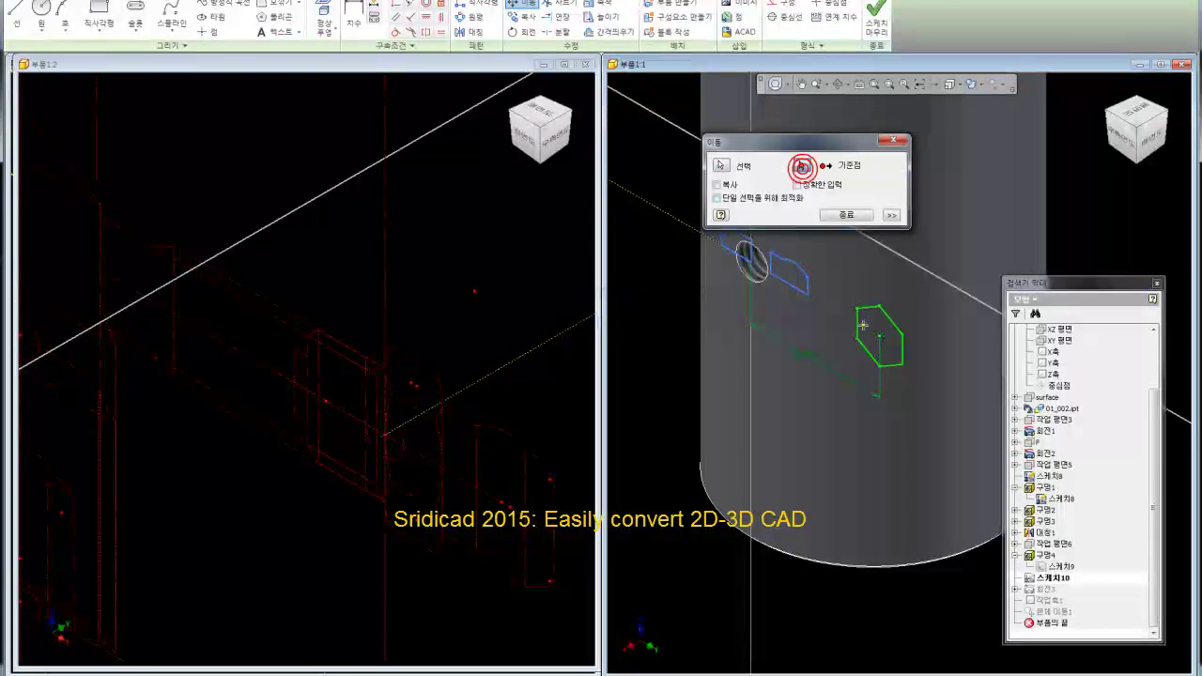
scroll(883, 348, "down", 3)
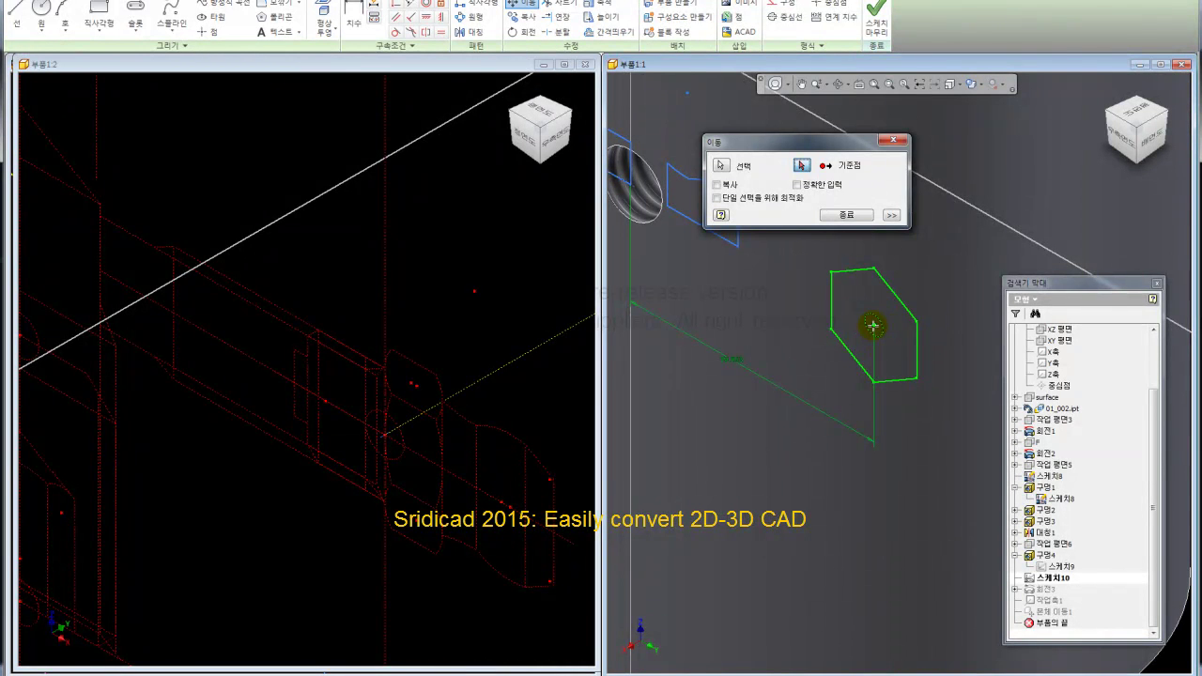
left_click(873, 326)
left_click(543, 364)
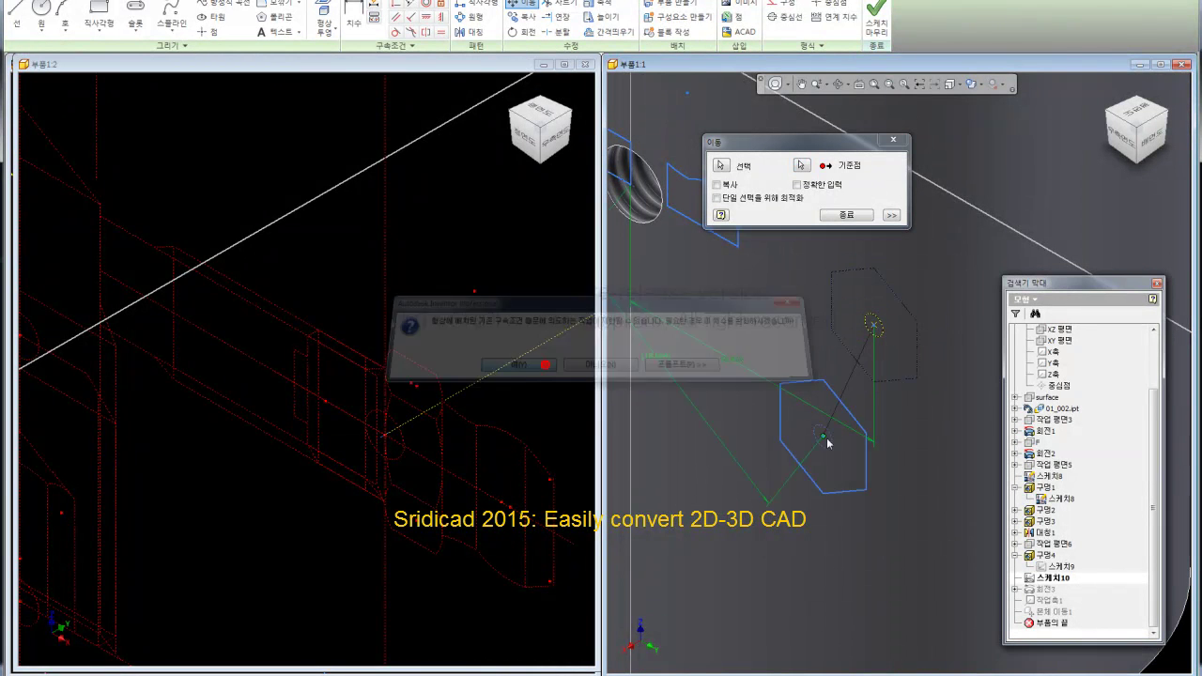
- Drag the hexagon onto the oval opening of the revolved body and finish the move
middle_click_drag(692, 247, 829, 378)
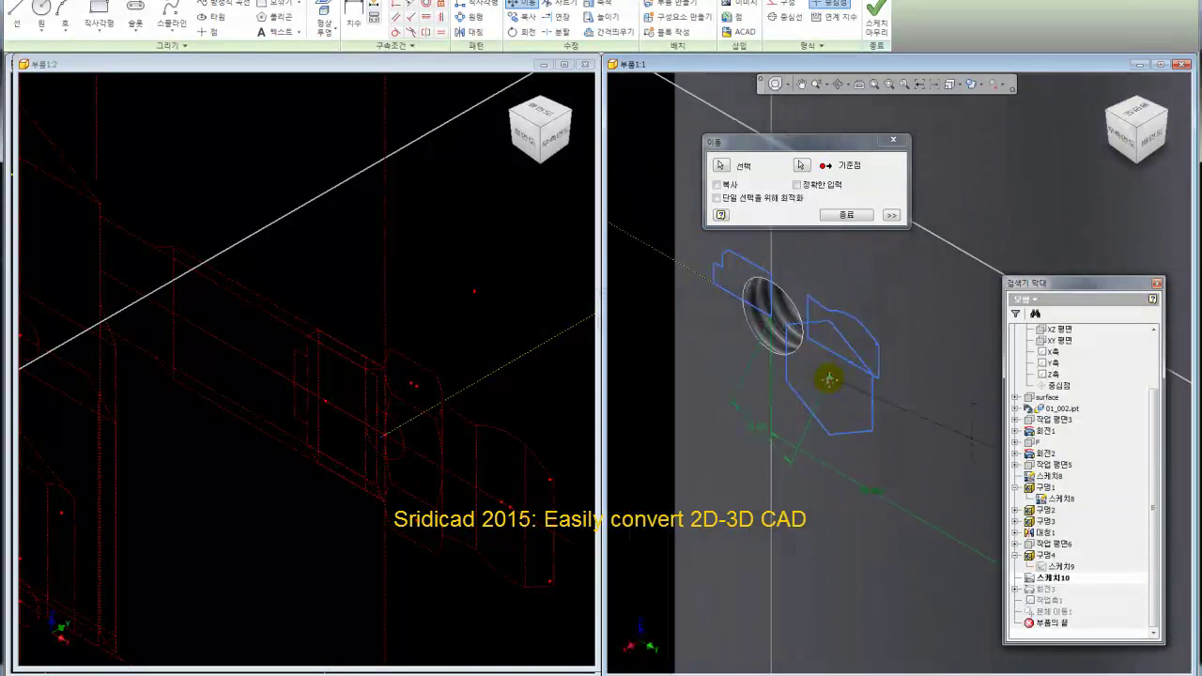
scroll(807, 352, "down", 2)
scroll(775, 319, "down", 3)
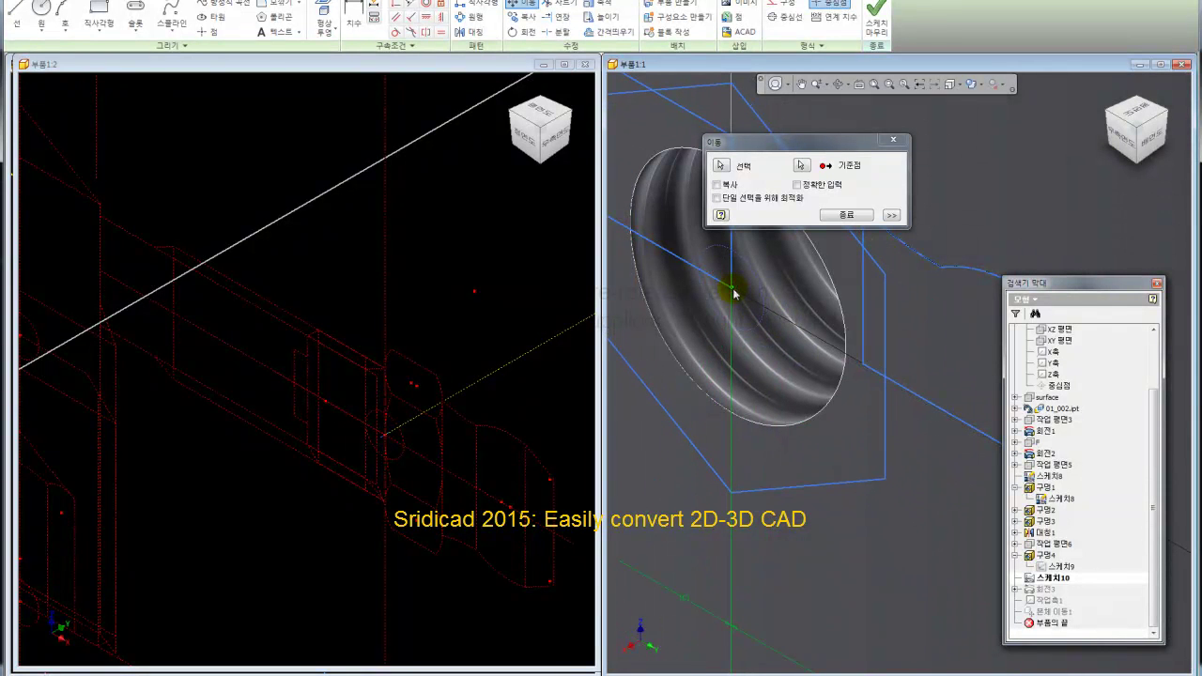
left_click(846, 215)
scroll(831, 278, "up", 3)
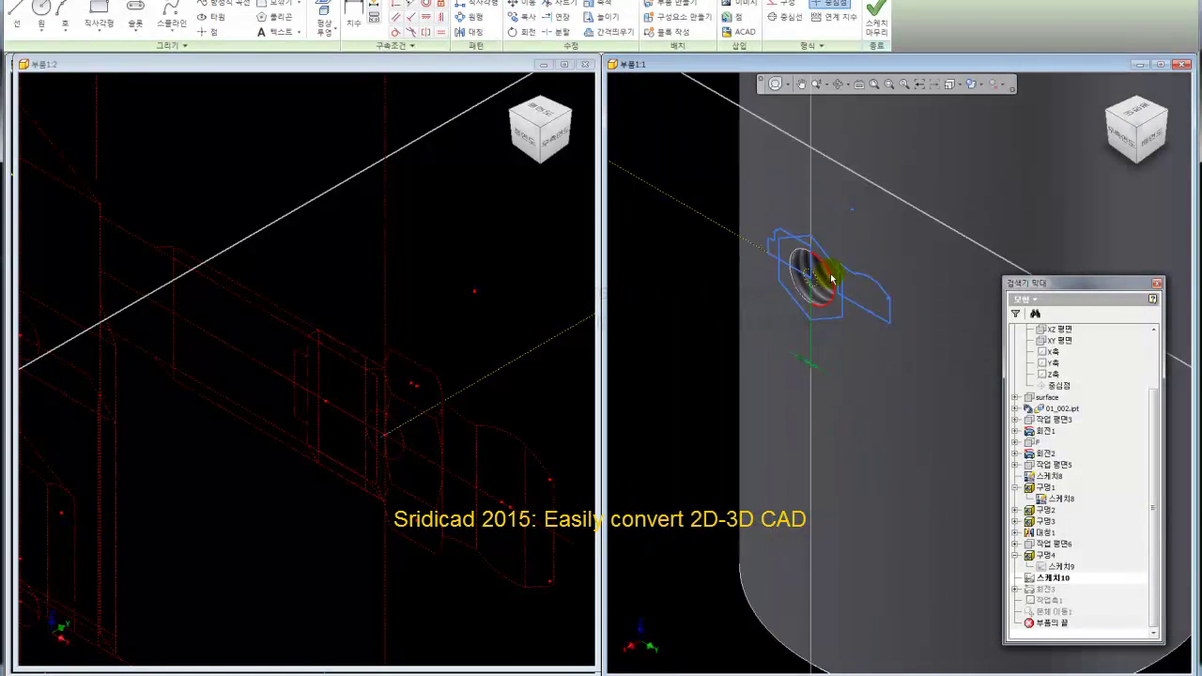
right_click(804, 360)
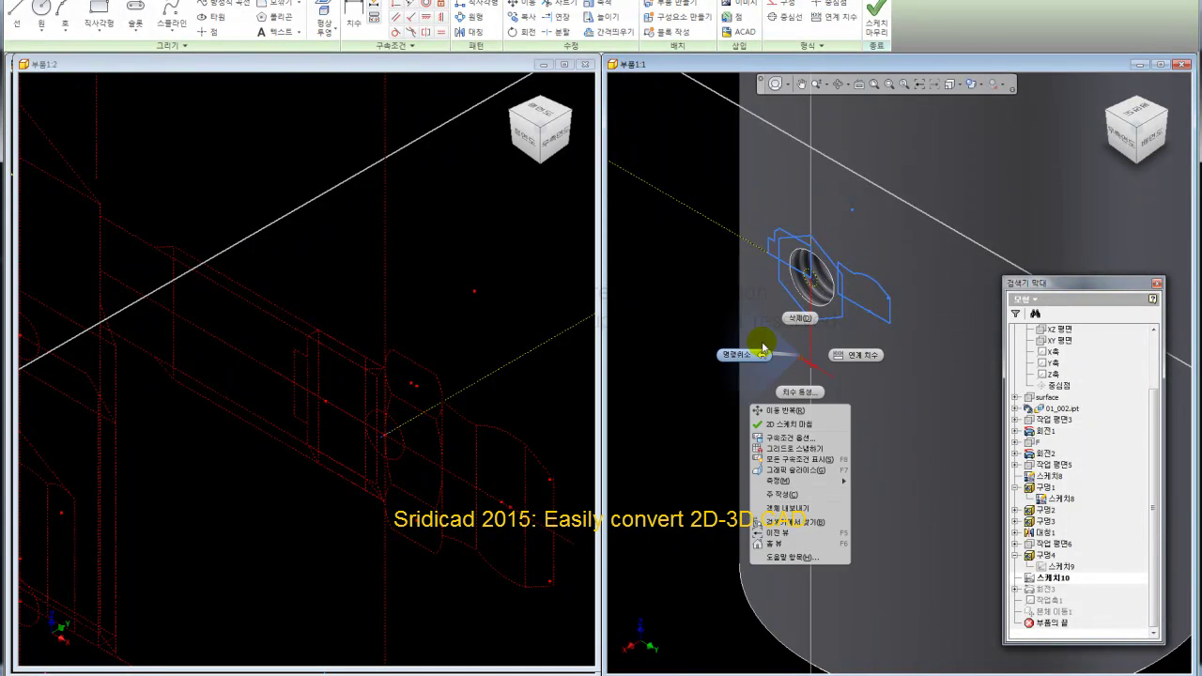
left_click(797, 317)
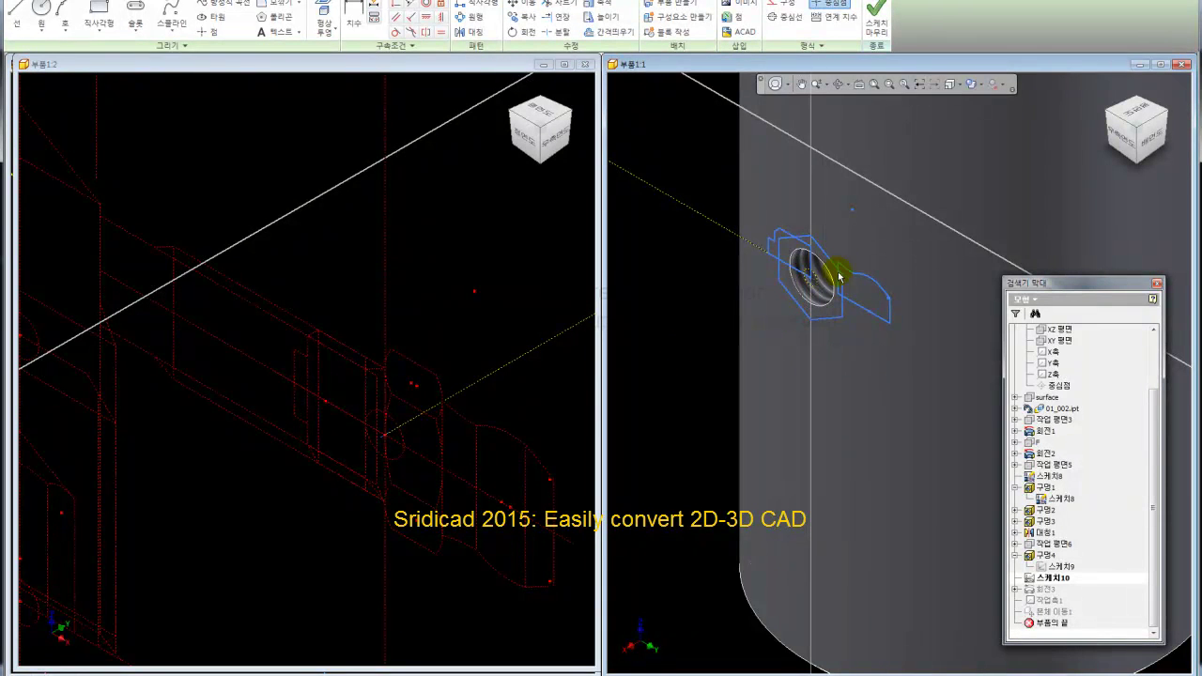
scroll(838, 276, "down", 3)
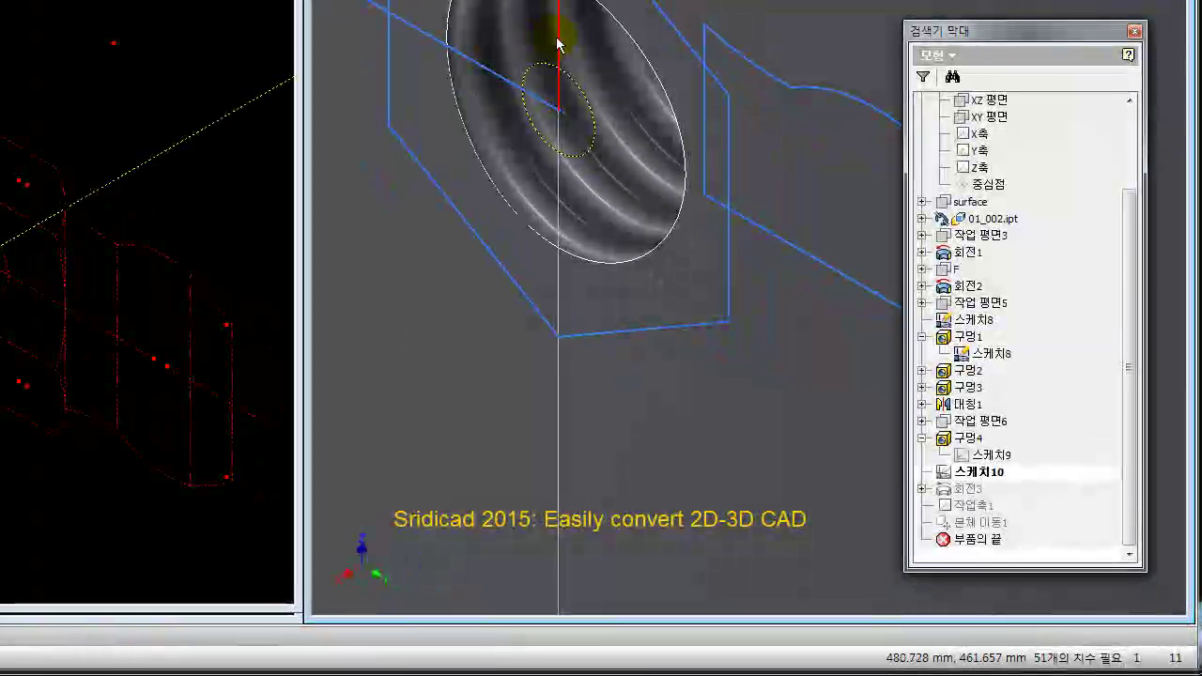
- Finish 스케치10 and launch Extrude on its hexagon profile from the 3D Model tab
scroll(666, 48, "down", 3)
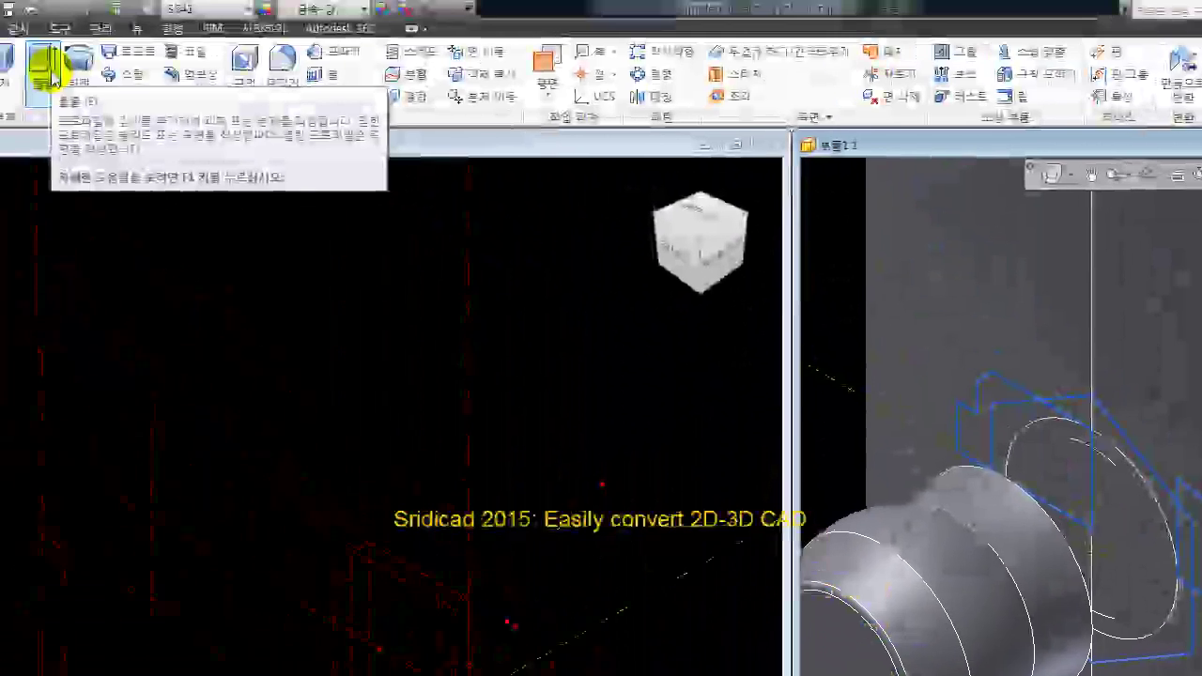
- Select the hexagon region as the extrusion profile and flip the extrusion direction
left_click(1089, 413)
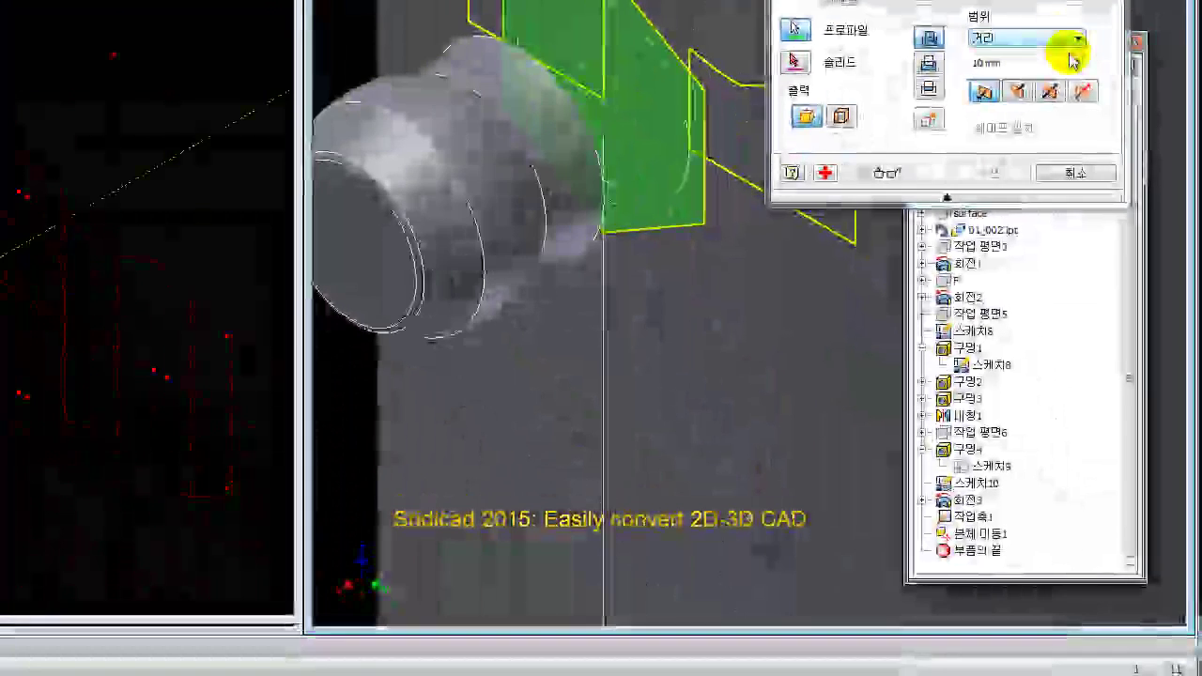
left_click(1078, 62)
left_click(986, 63)
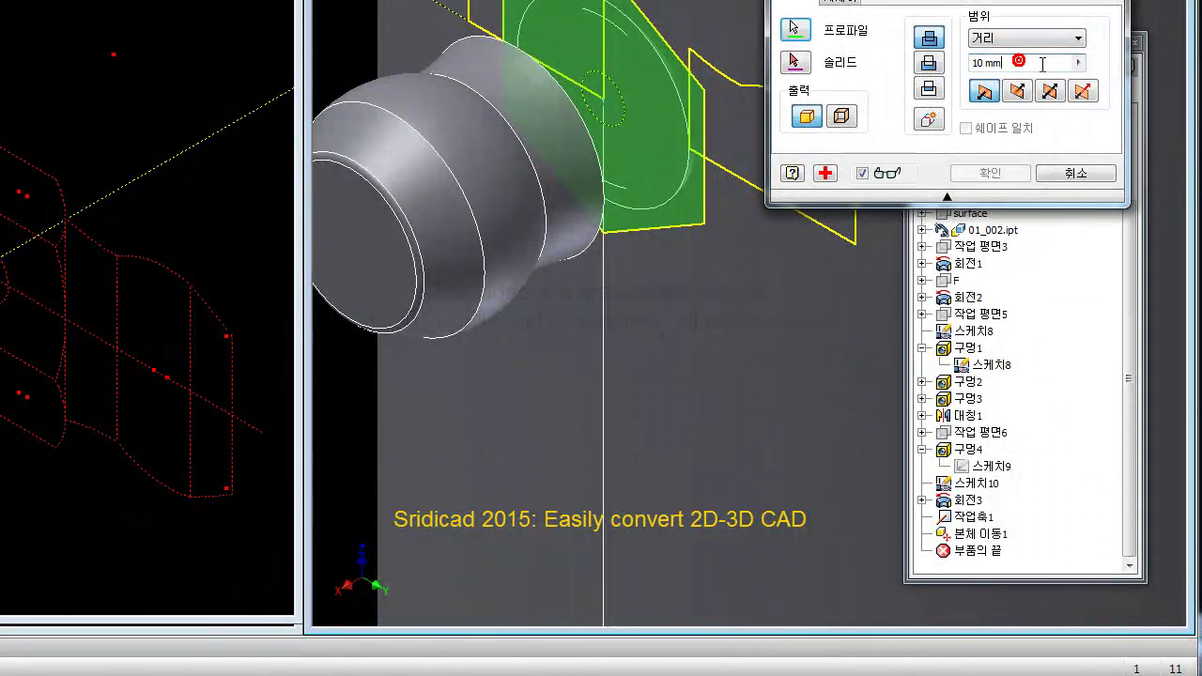
left_click(1078, 63)
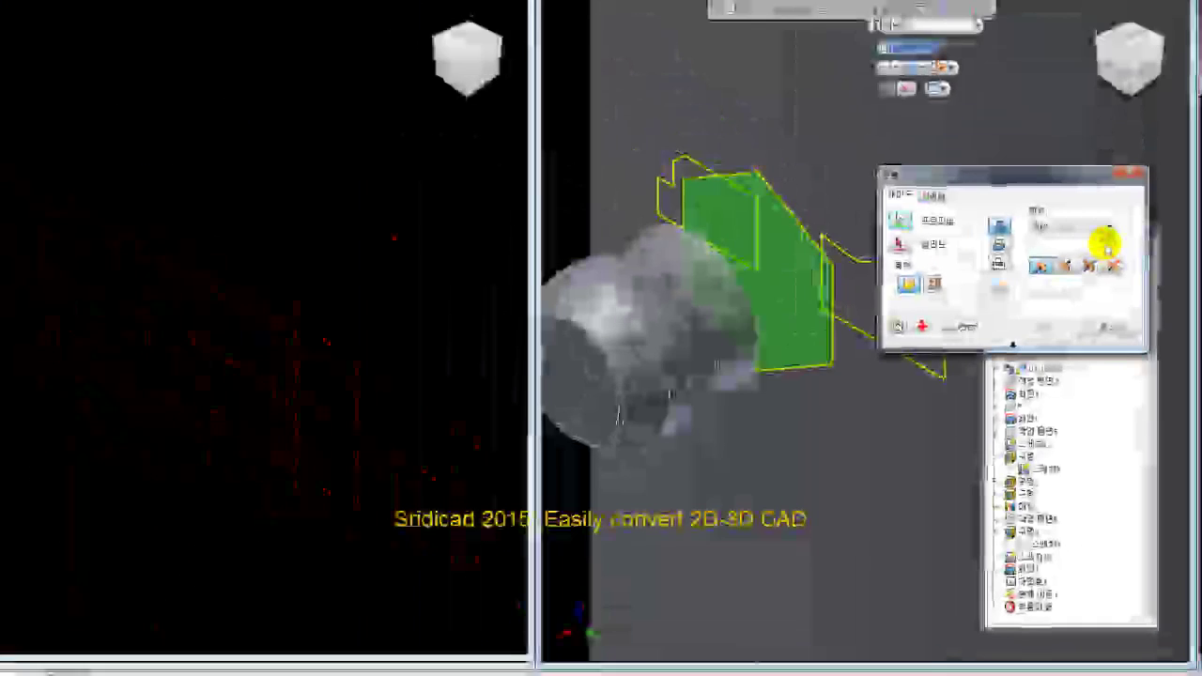
left_click(1142, 298)
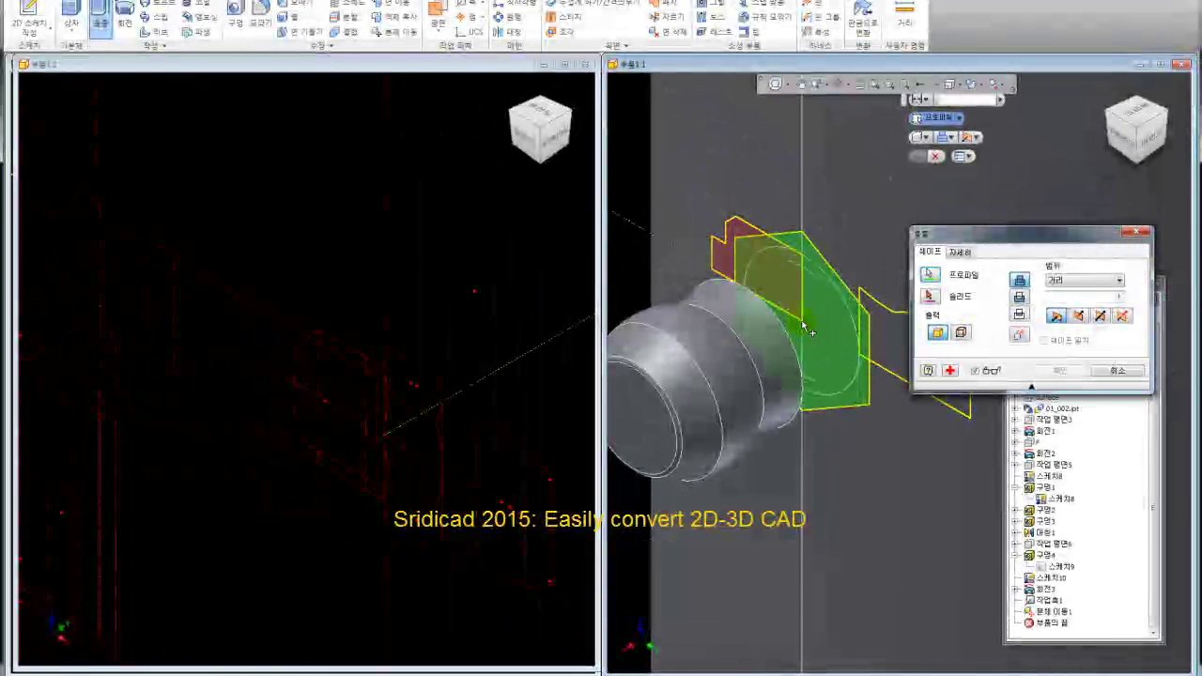
scroll(808, 327, "down", 5)
left_click(1123, 316)
right_click(1125, 310)
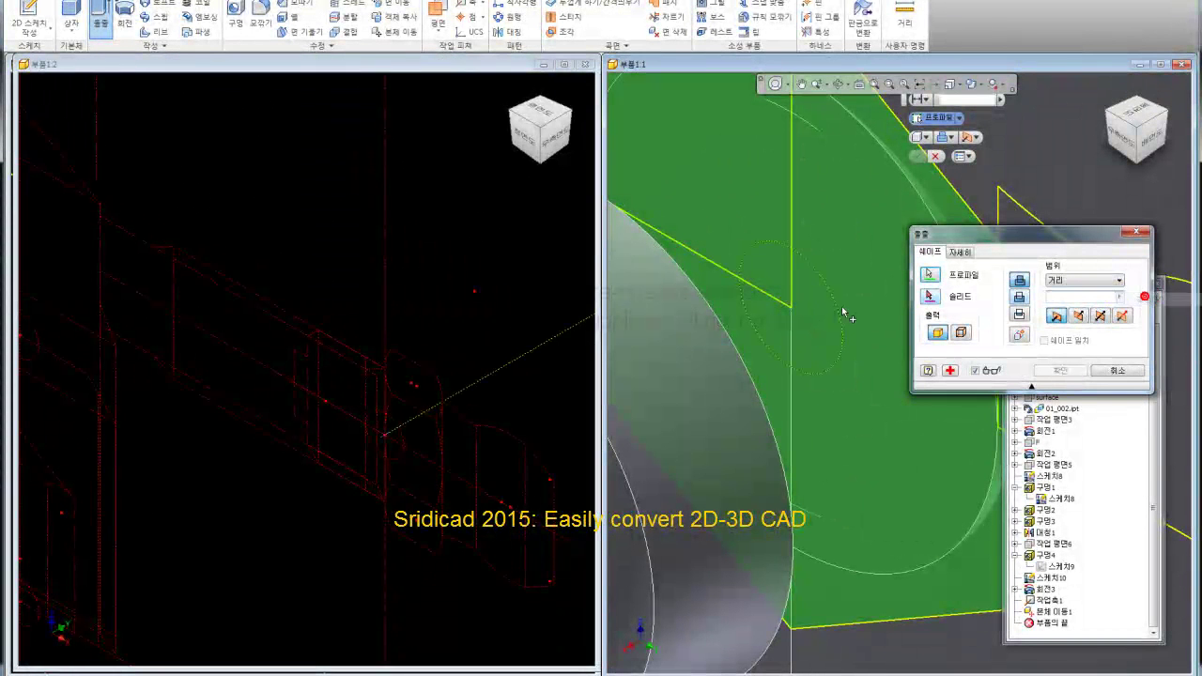
scroll(794, 315, "up", 5)
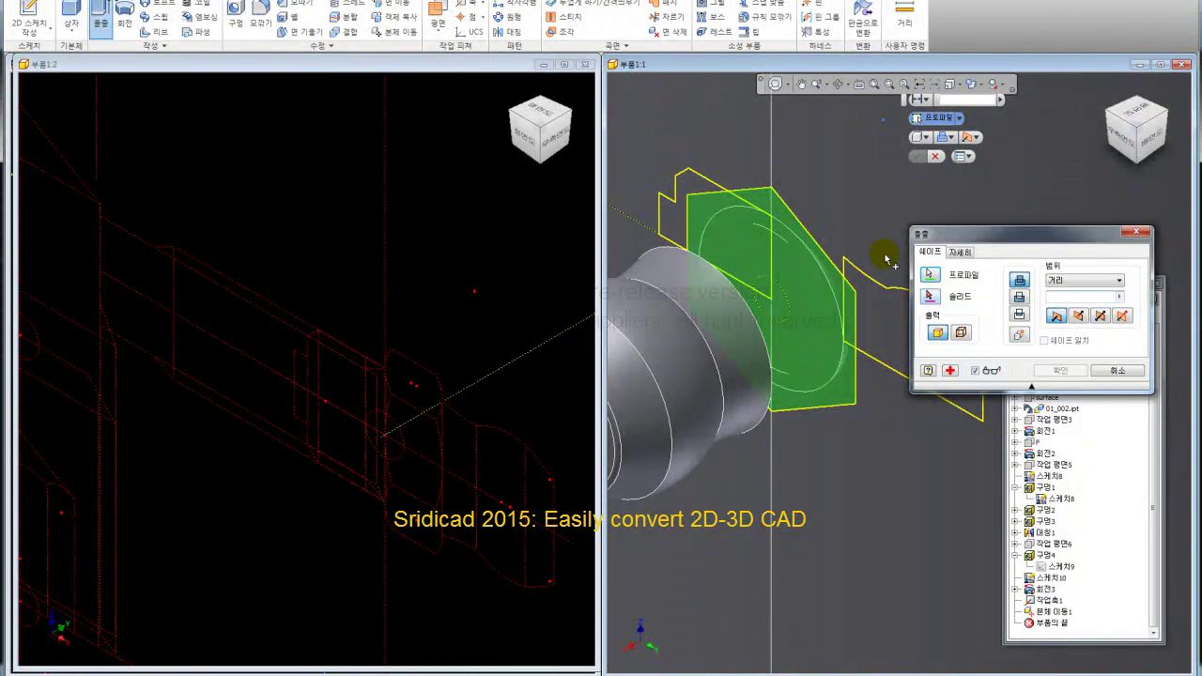
scroll(869, 267, "down", 3)
scroll(884, 283, "up", 2)
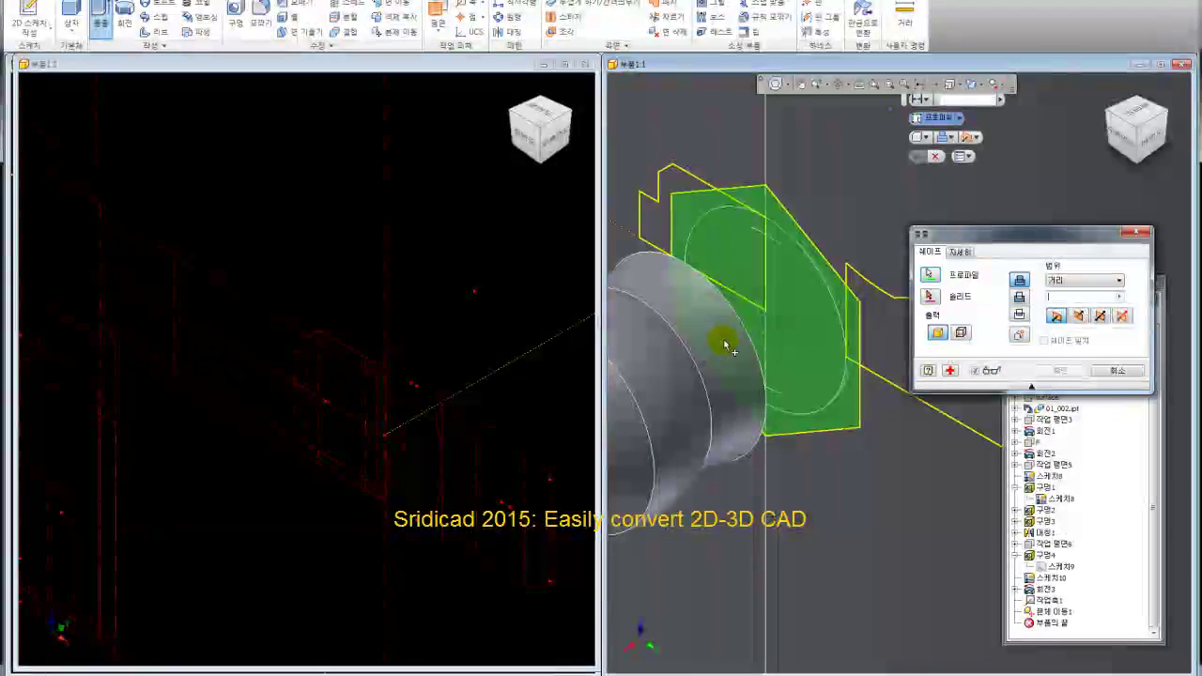
- Activate the 2D drawing view and set the extrusion to create a new solid body
left_click(477, 71)
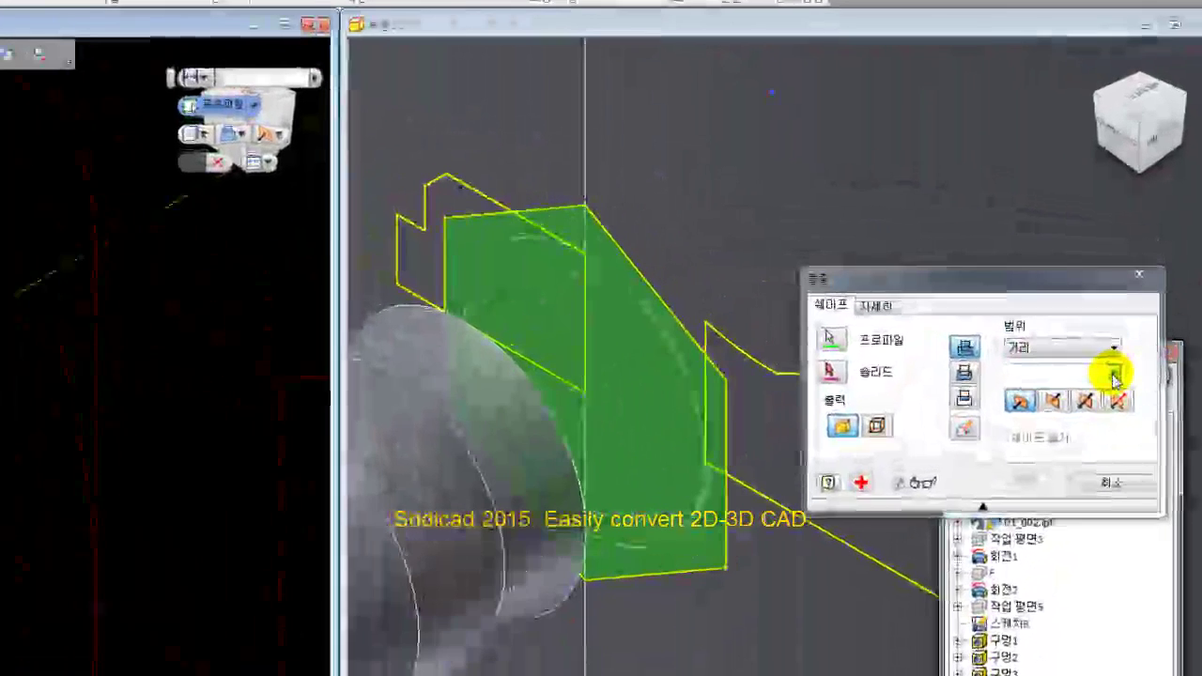
left_click(1115, 379)
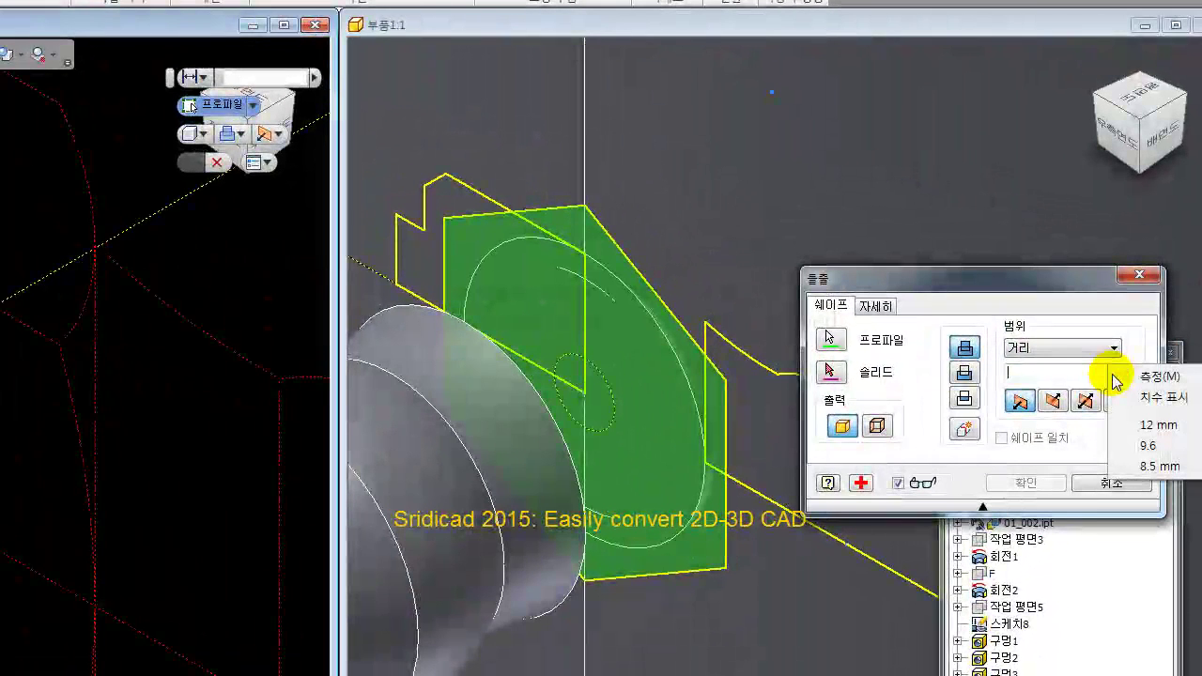
left_click(1145, 377)
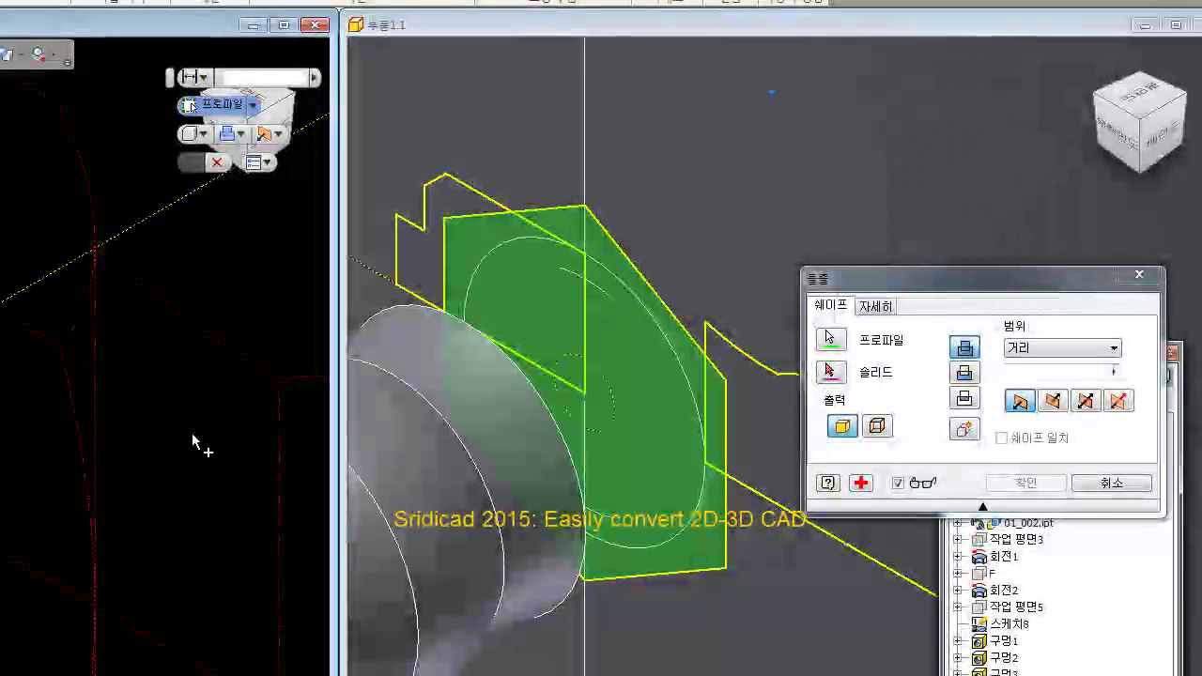
left_click_drag(1033, 278, 957, 205)
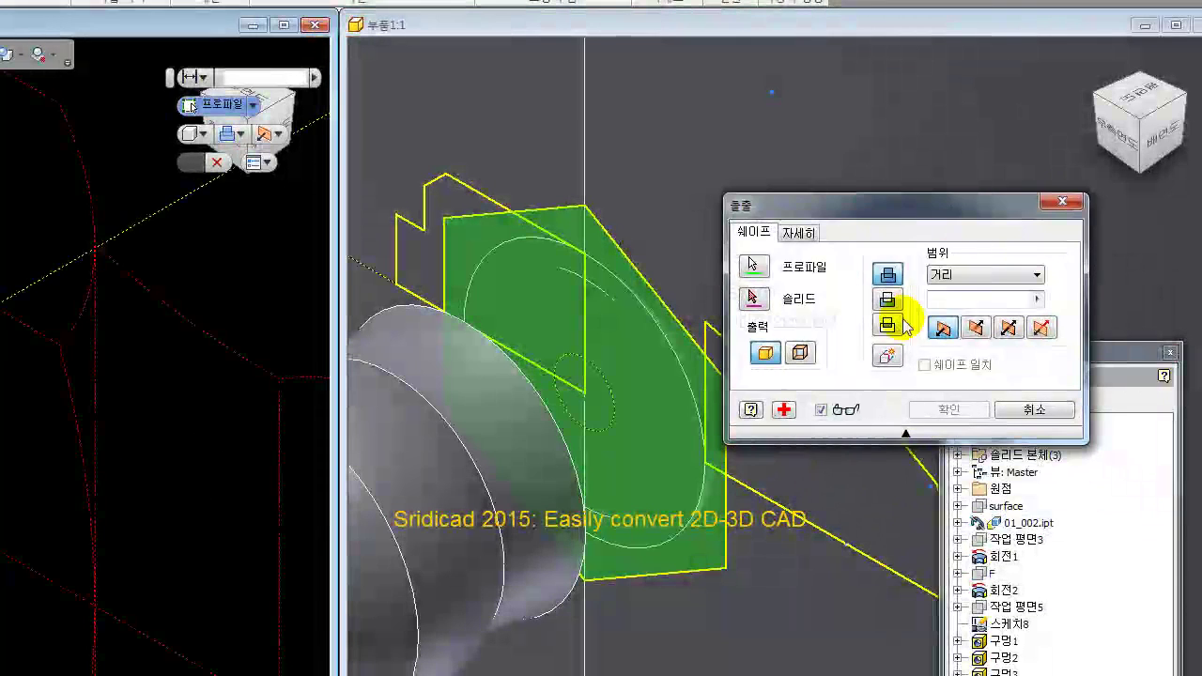
left_click(888, 356)
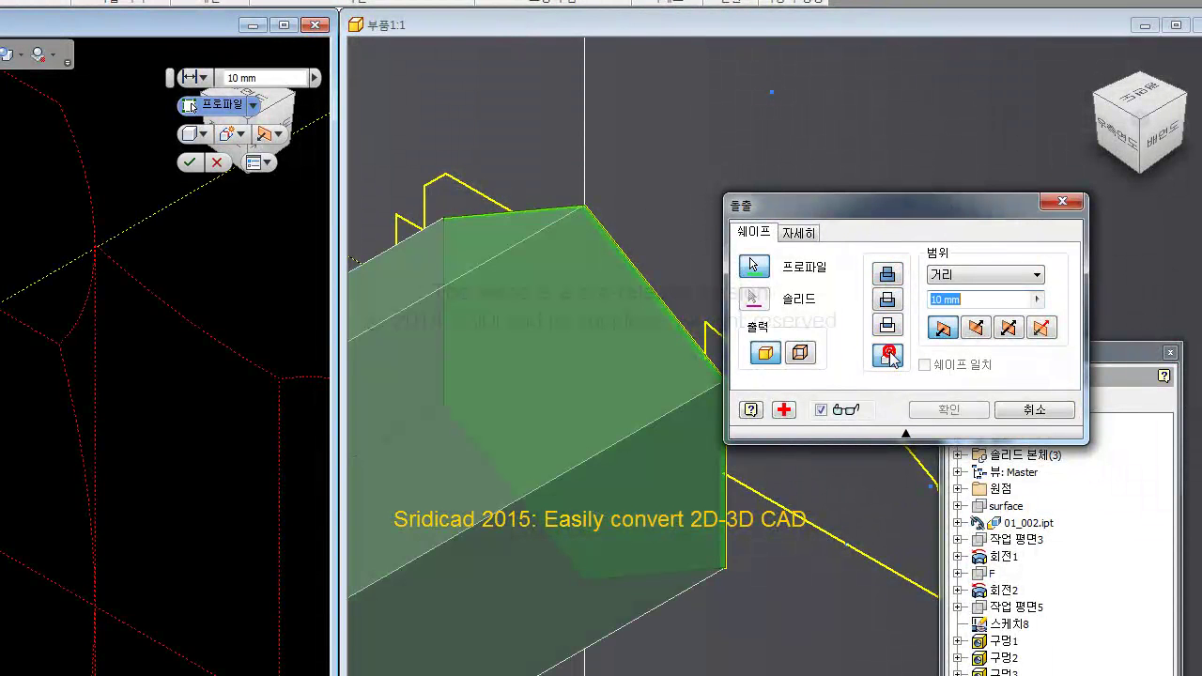
- Replace the 10 mm distance by measuring from the 2D drawing, then clear the value
left_click_drag(982, 296, 933, 301)
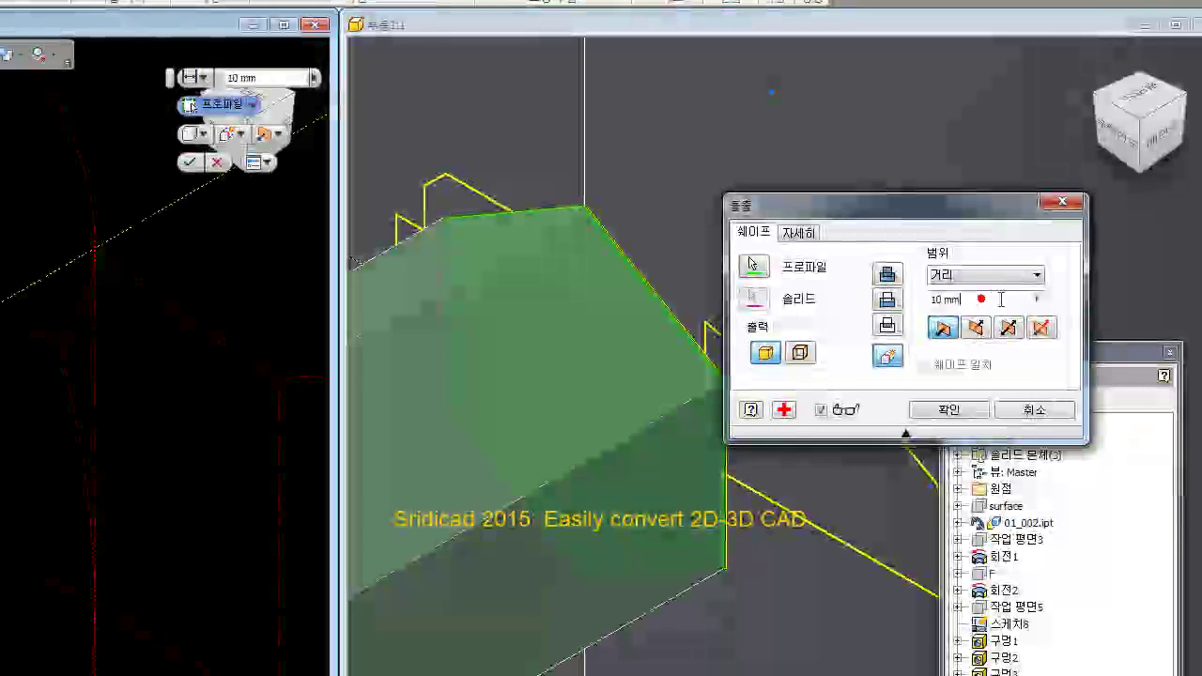
key("BackSpace")
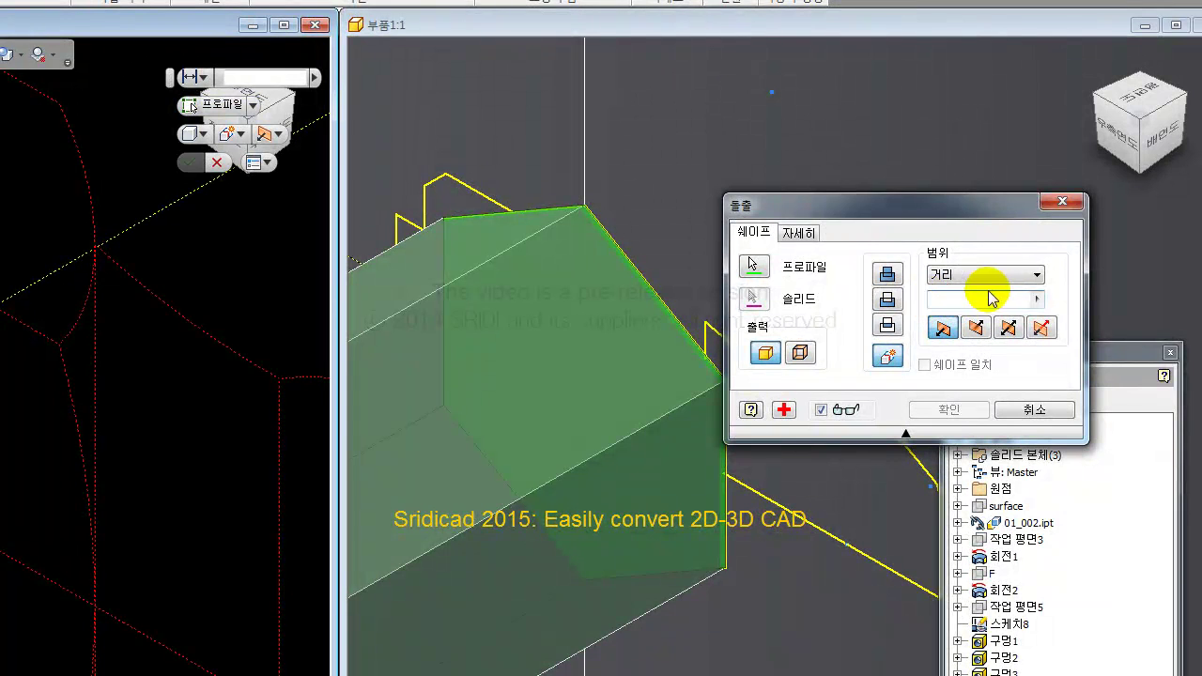
left_click(1037, 300)
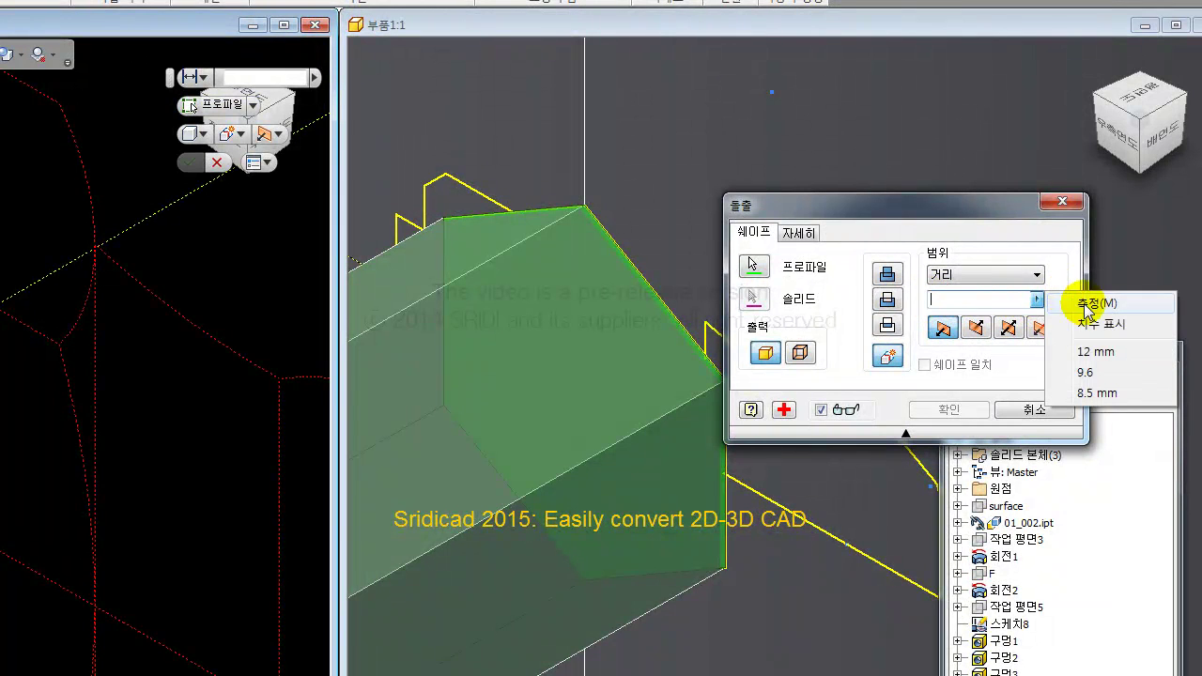
left_click(1071, 302)
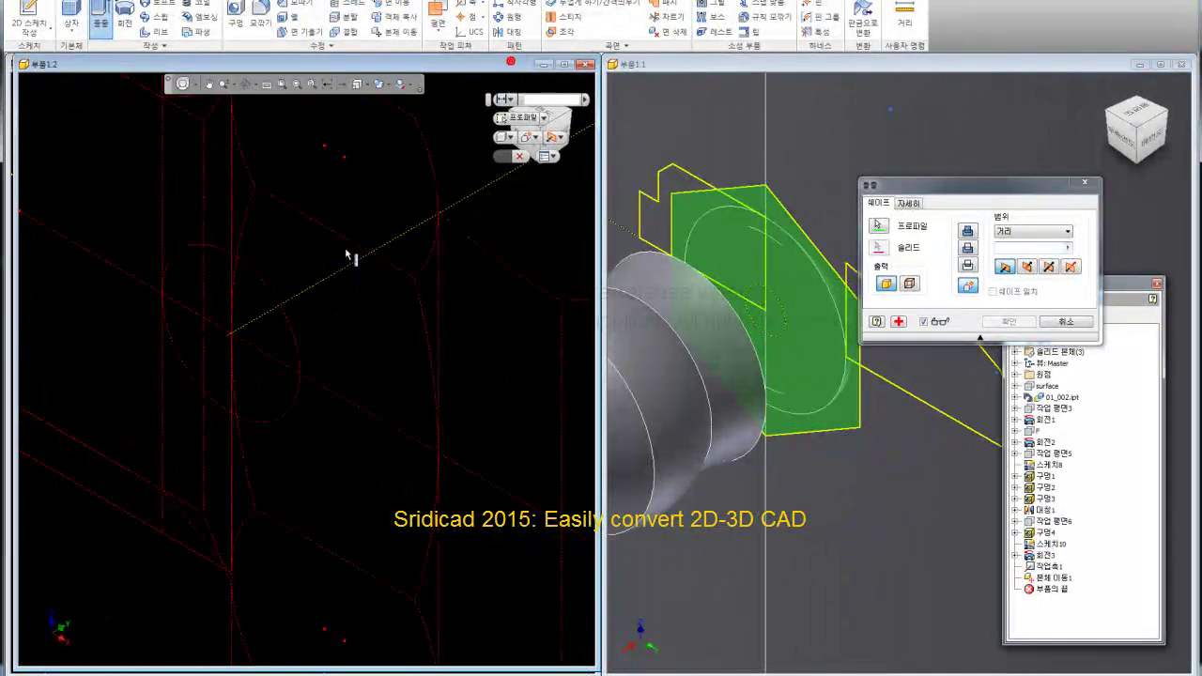
scroll(334, 317, "down", 2)
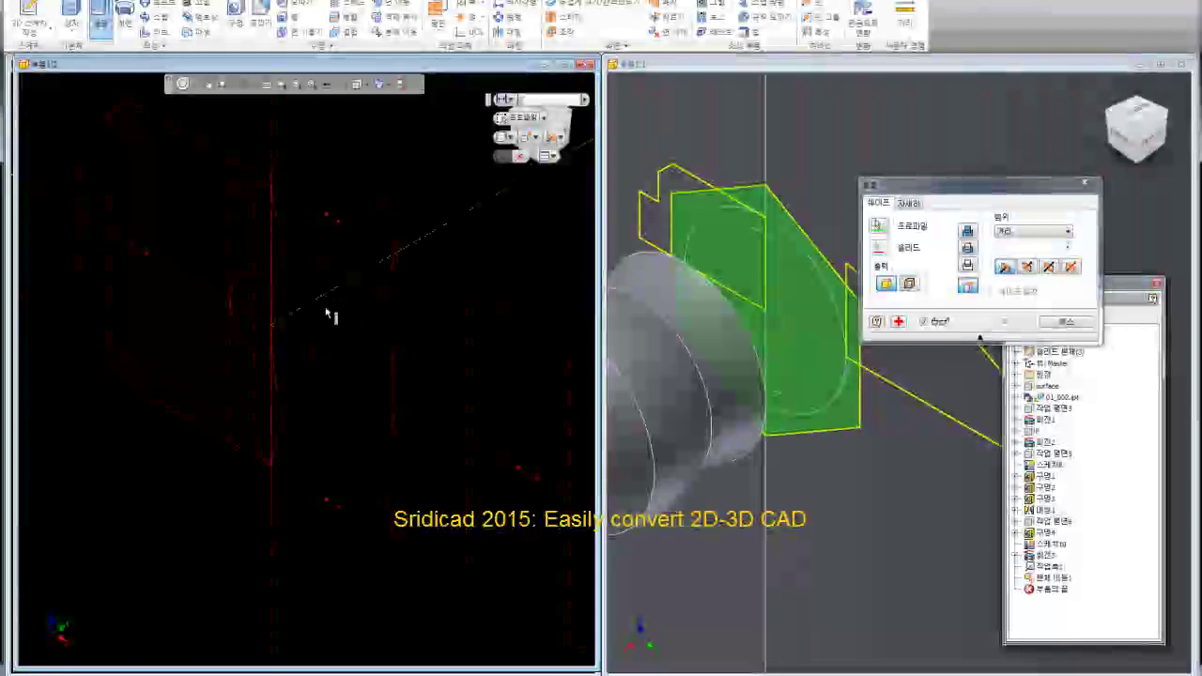
scroll(293, 350, "down", 1)
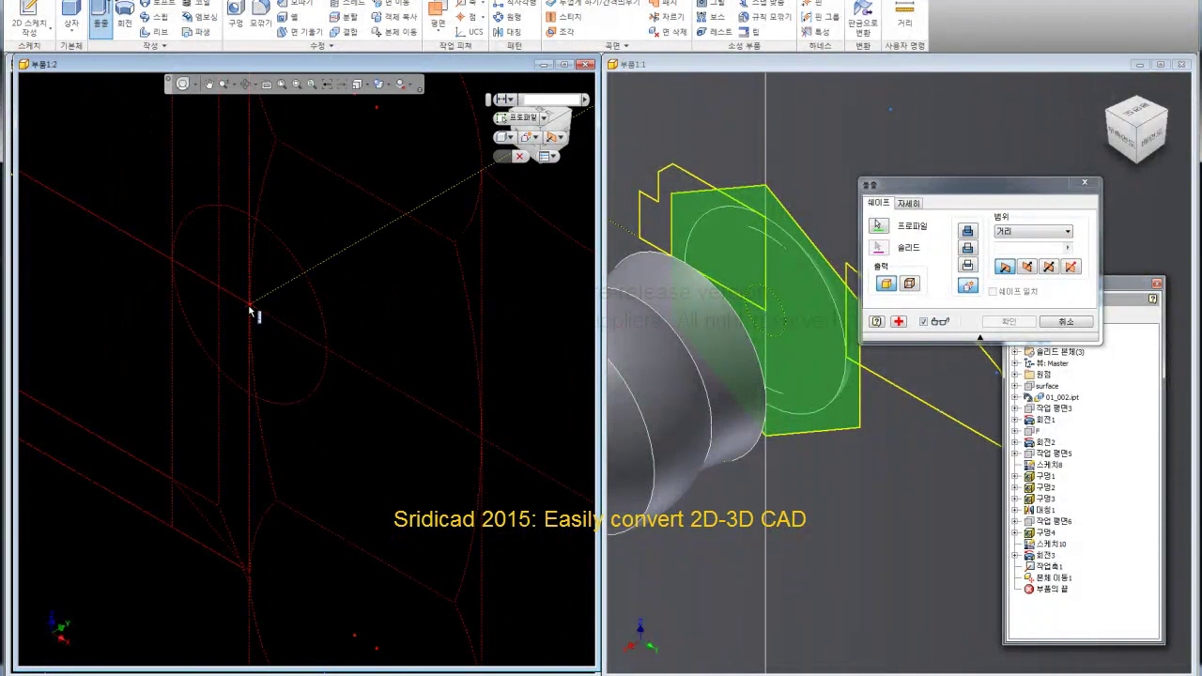
scroll(226, 326, "down", 2)
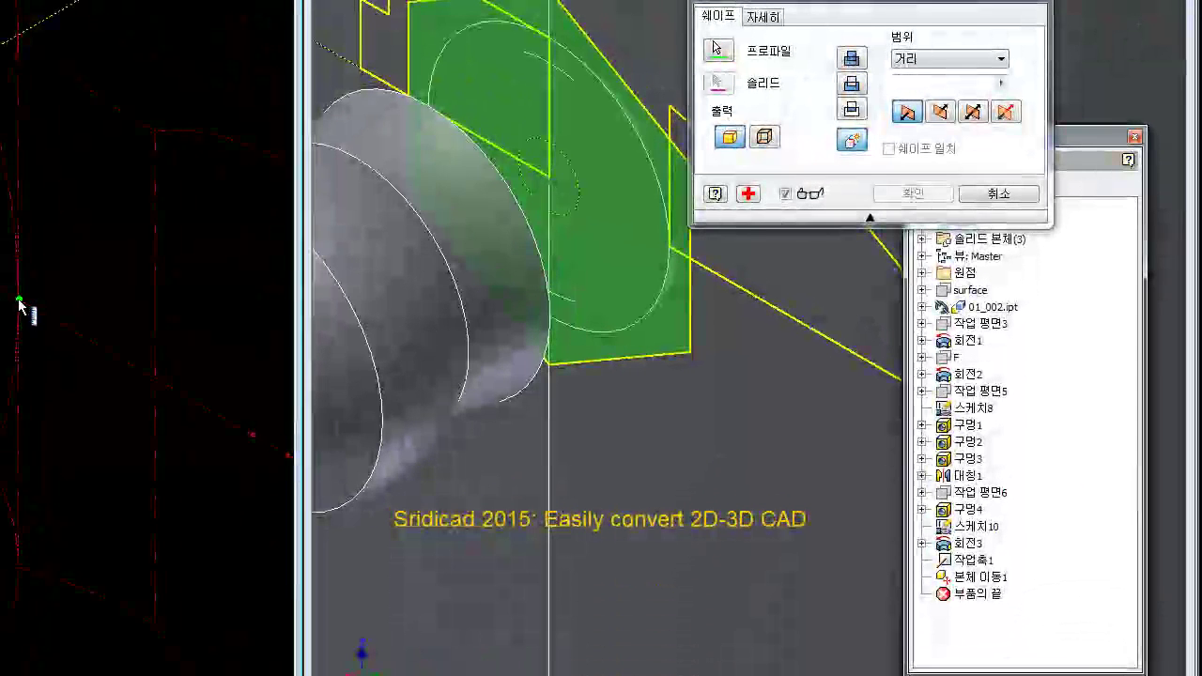
left_click(19, 300)
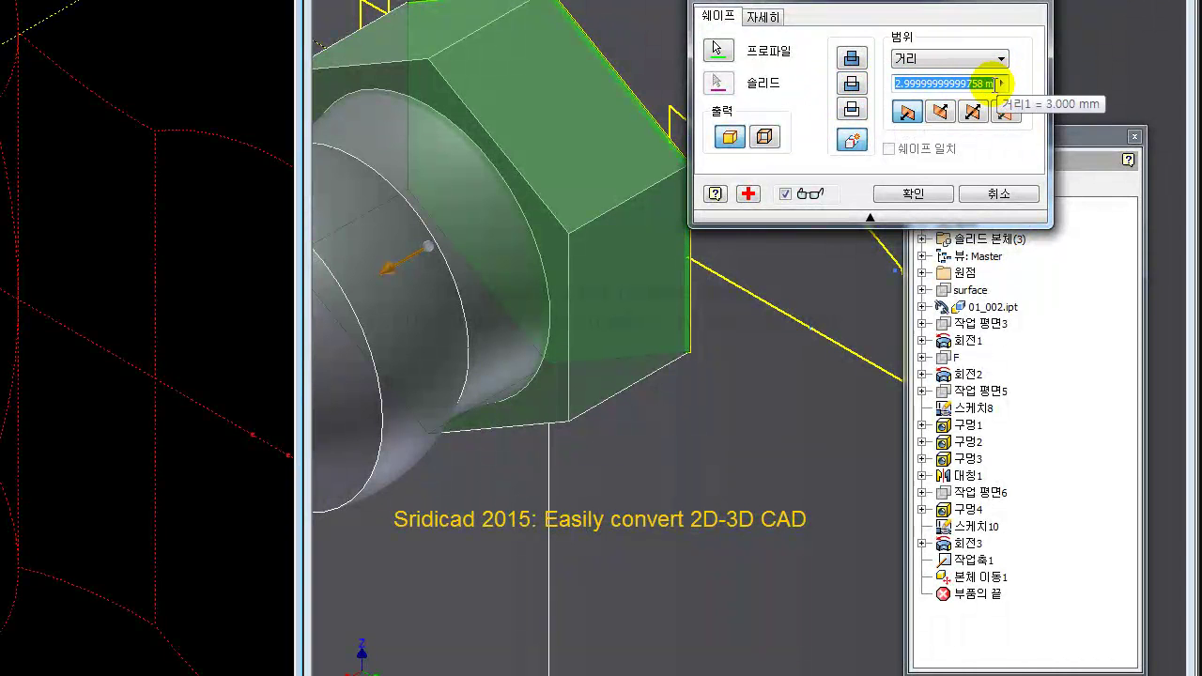
key("BackSpace")
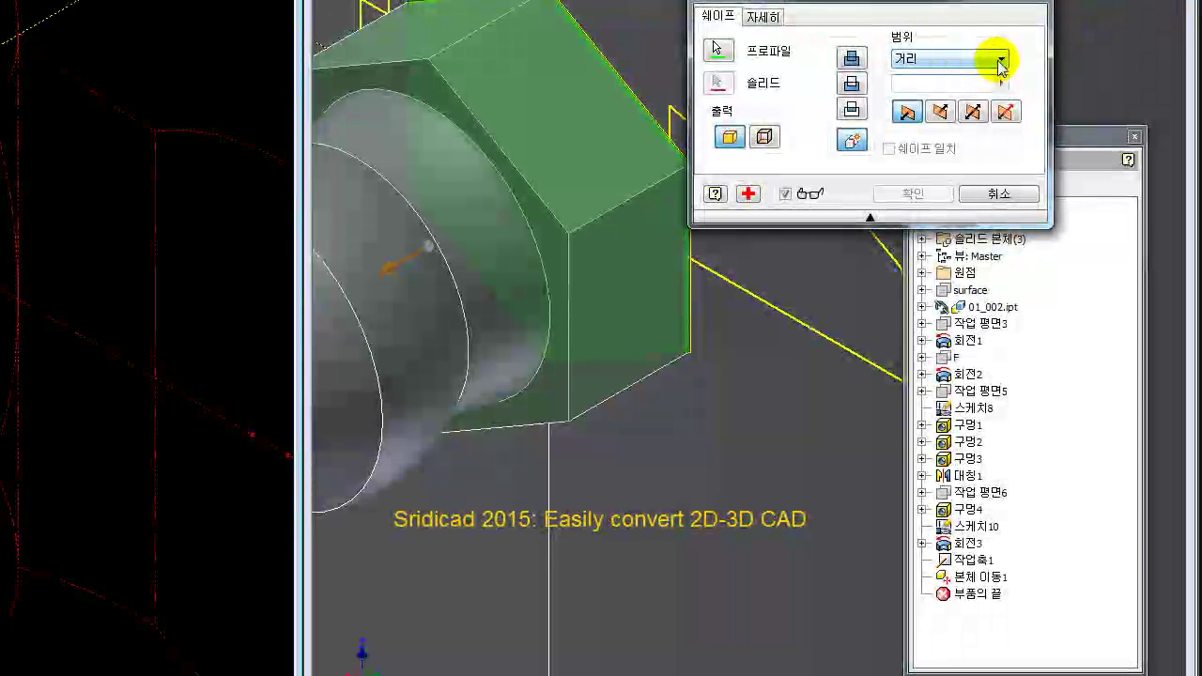
- Change the extrusion extent to To and pick the face it should reach
left_click(1001, 61)
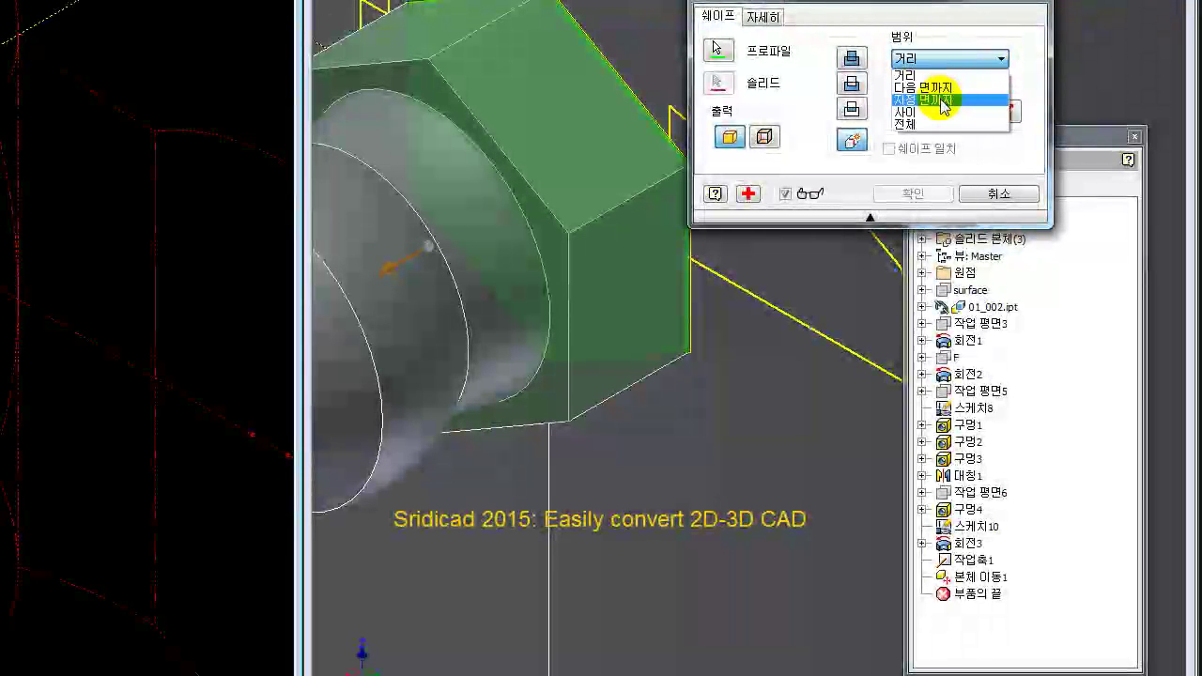
left_click(942, 100)
left_click(557, 156)
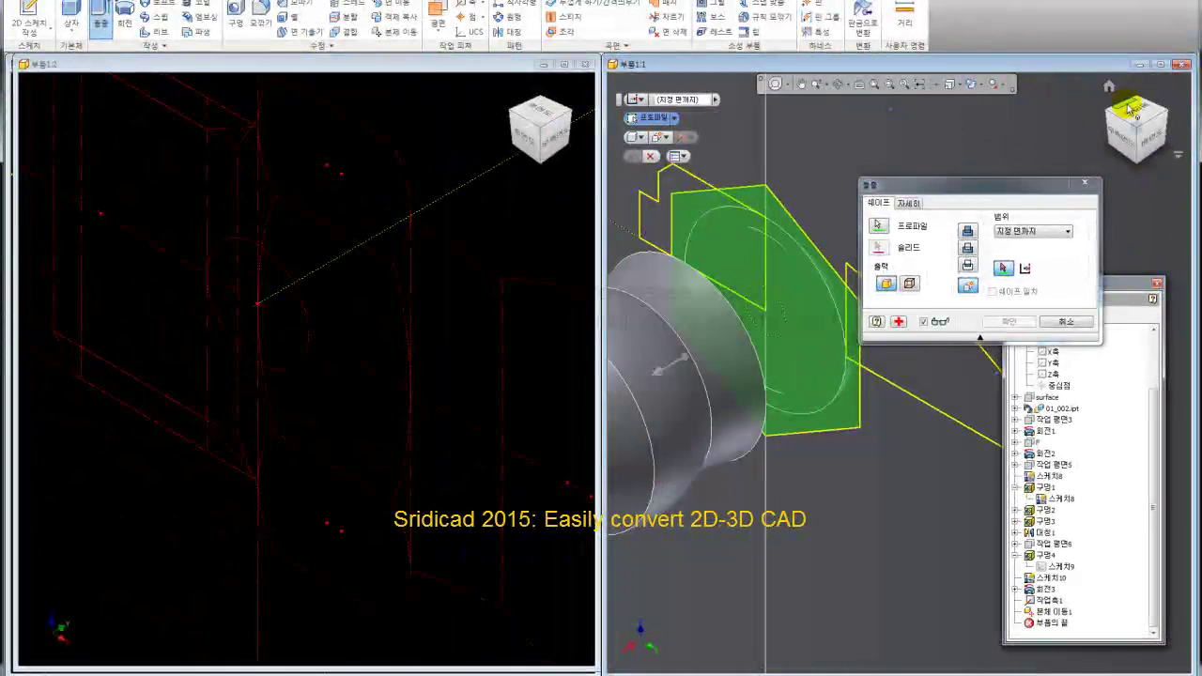
- Orbit to the cylinder end, pick its face as profile and create 돌출1
left_click(1163, 115)
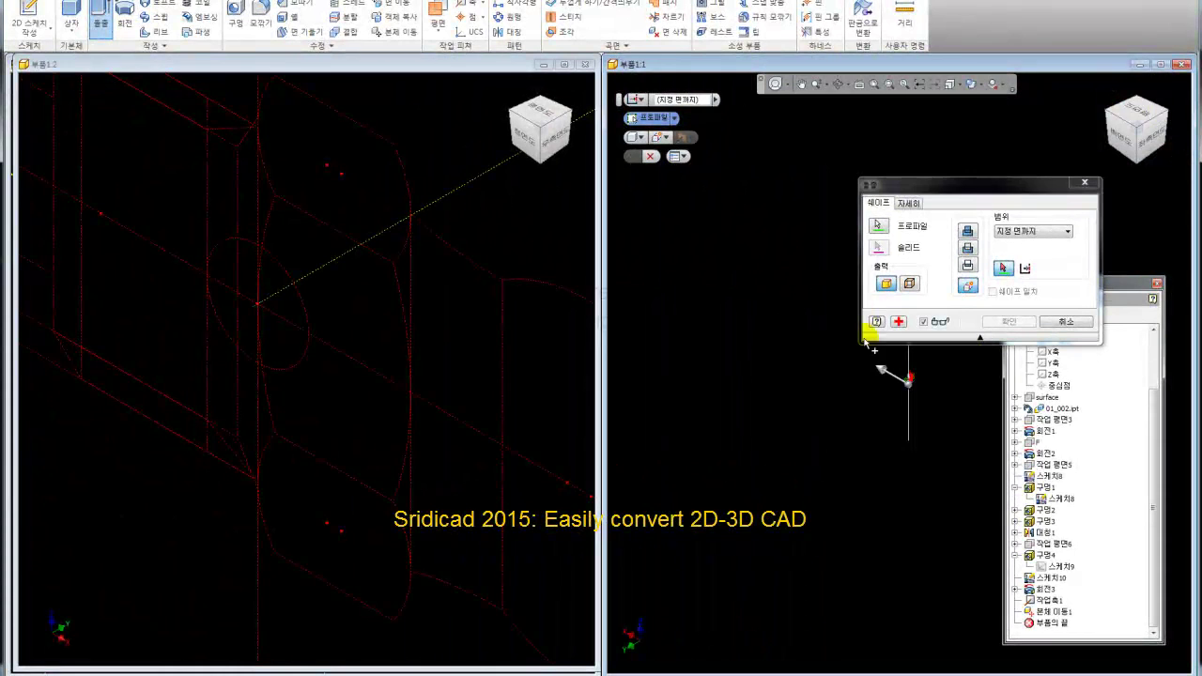
scroll(864, 432, "down", 3)
scroll(879, 385, "down", 2)
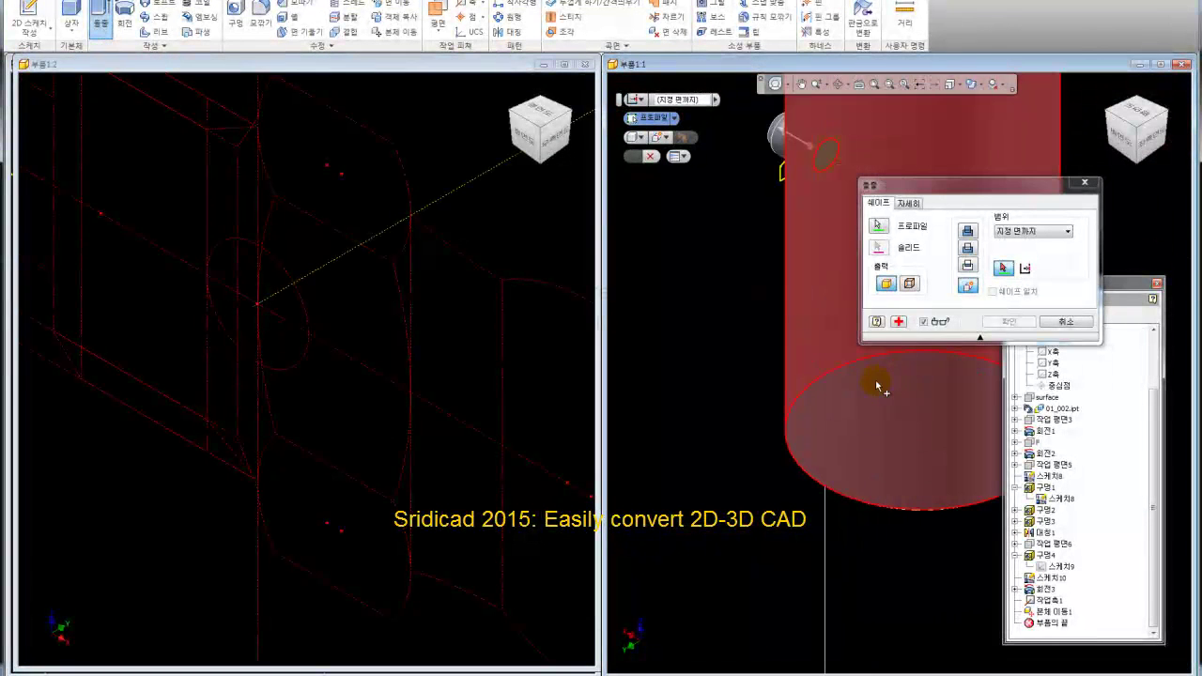
middle_click_drag(803, 374, 742, 435)
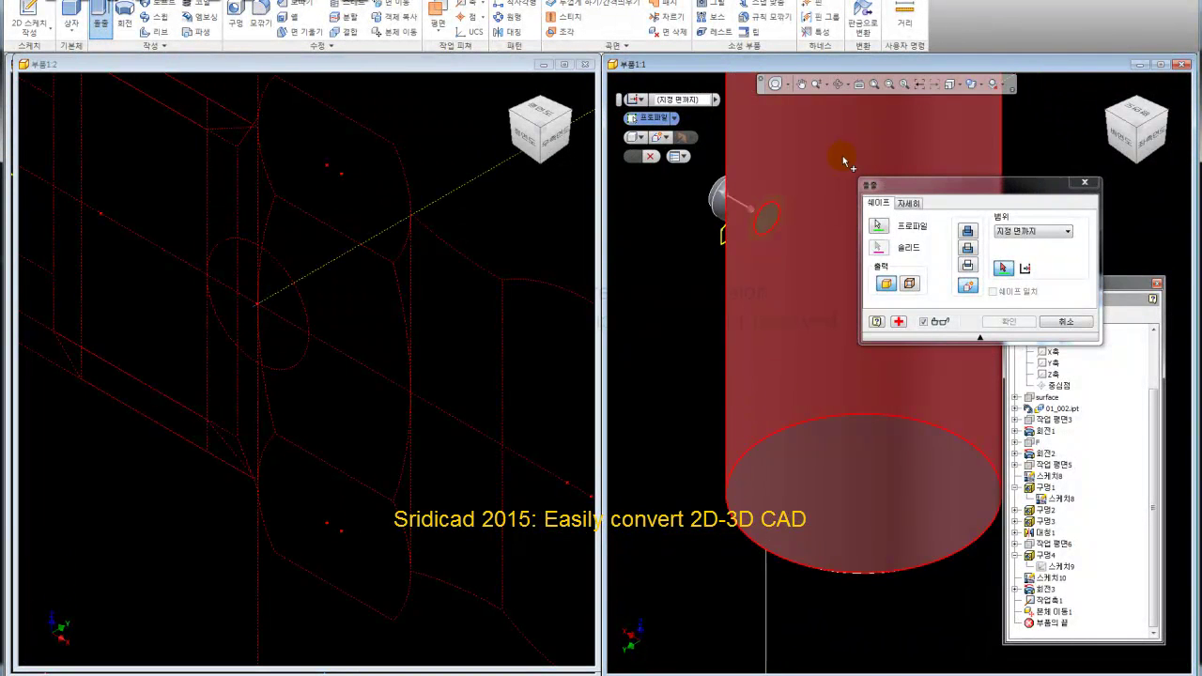
left_click(774, 84)
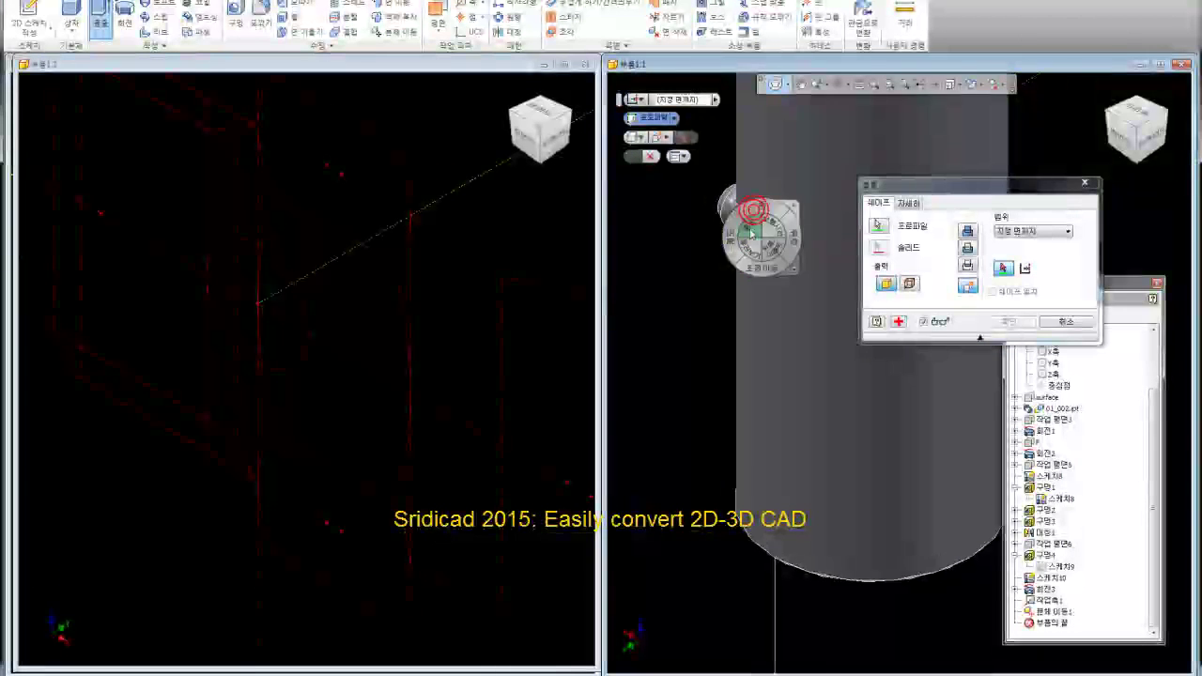
mouse_move(797, 342)
left_mouse_down()
mouse_move(823, 354)
mouse_move(815, 337)
mouse_move(817, 385)
left_mouse_up()
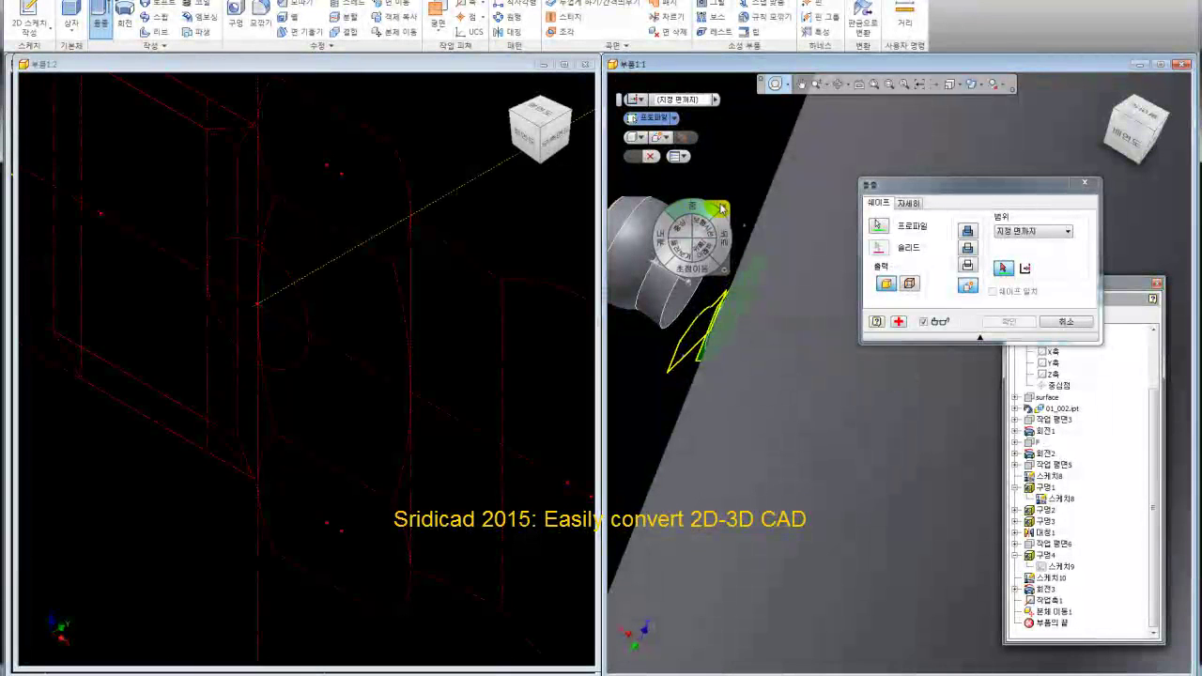
left_click(721, 209)
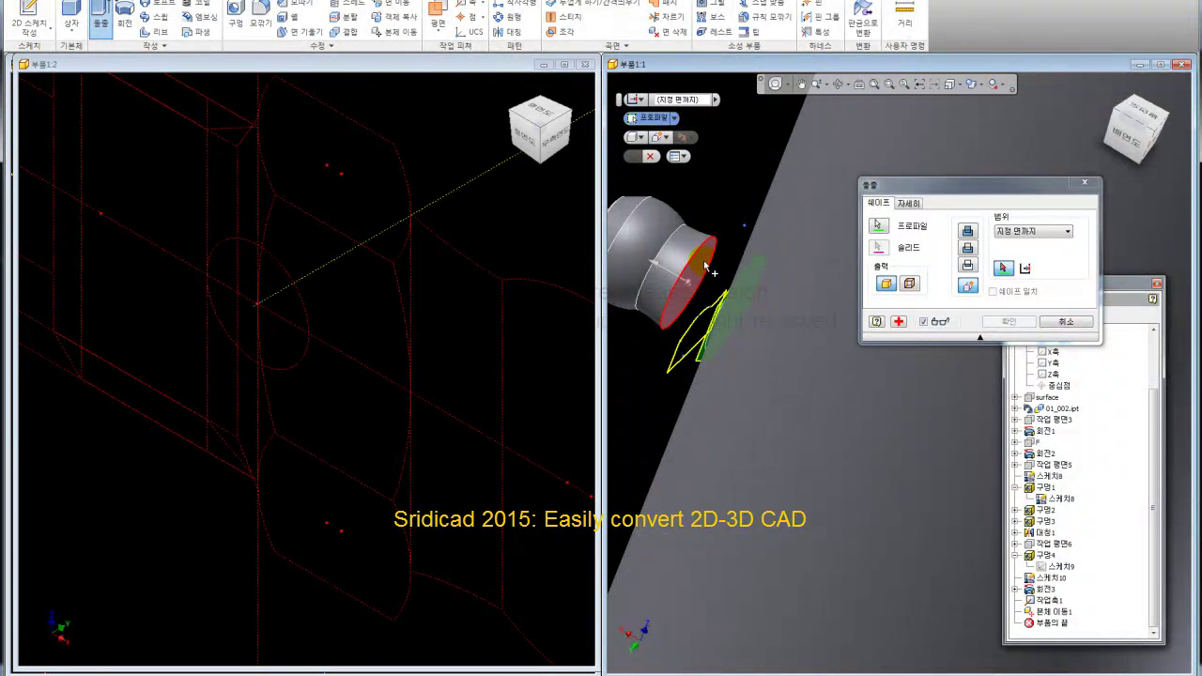
left_click(706, 268)
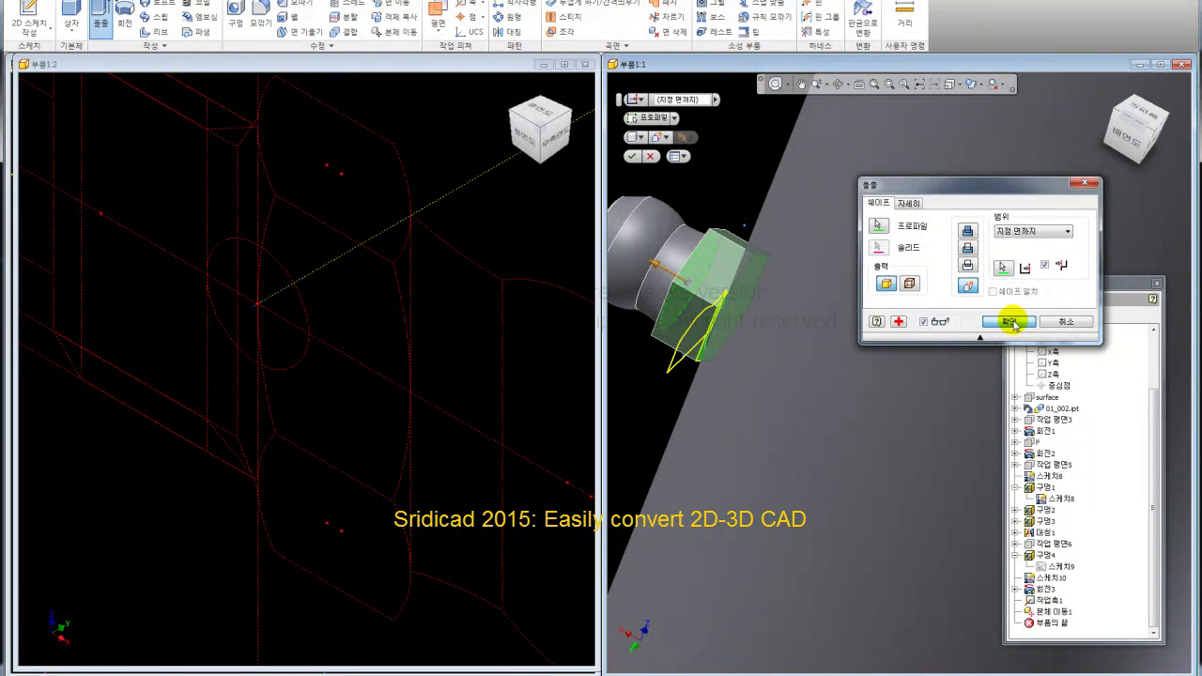
left_click(1011, 322)
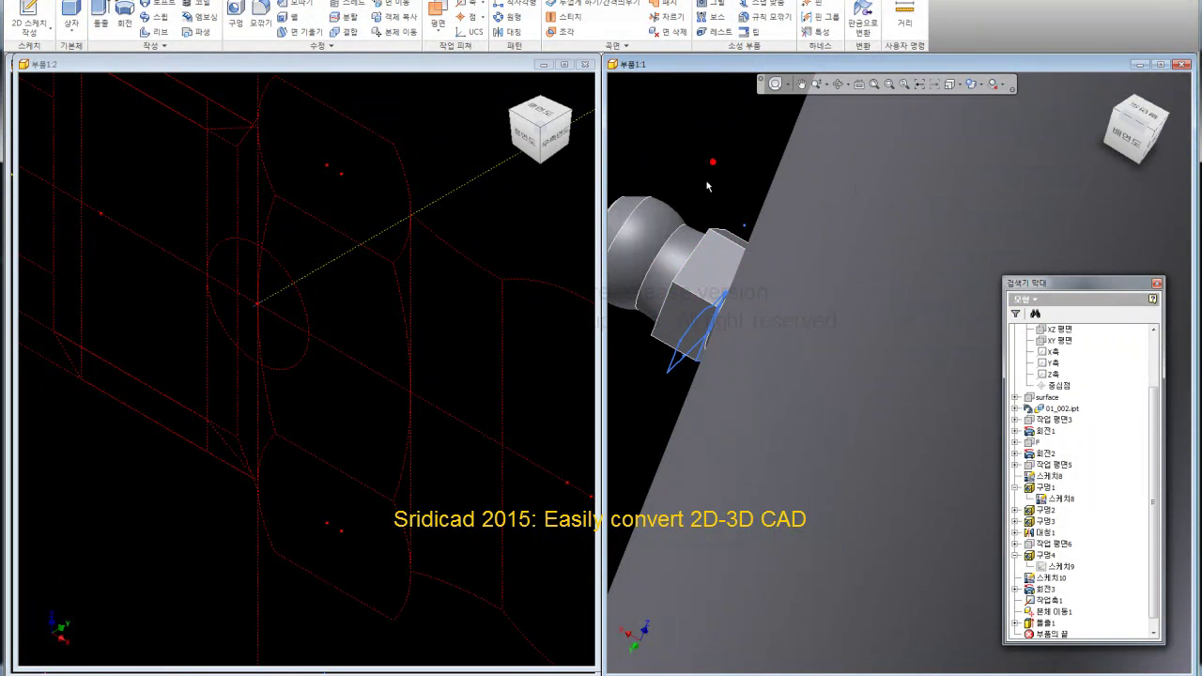
- Turn the view to an isometric angle showing the whole hex-headed part
left_click(711, 261)
left_click(1108, 87)
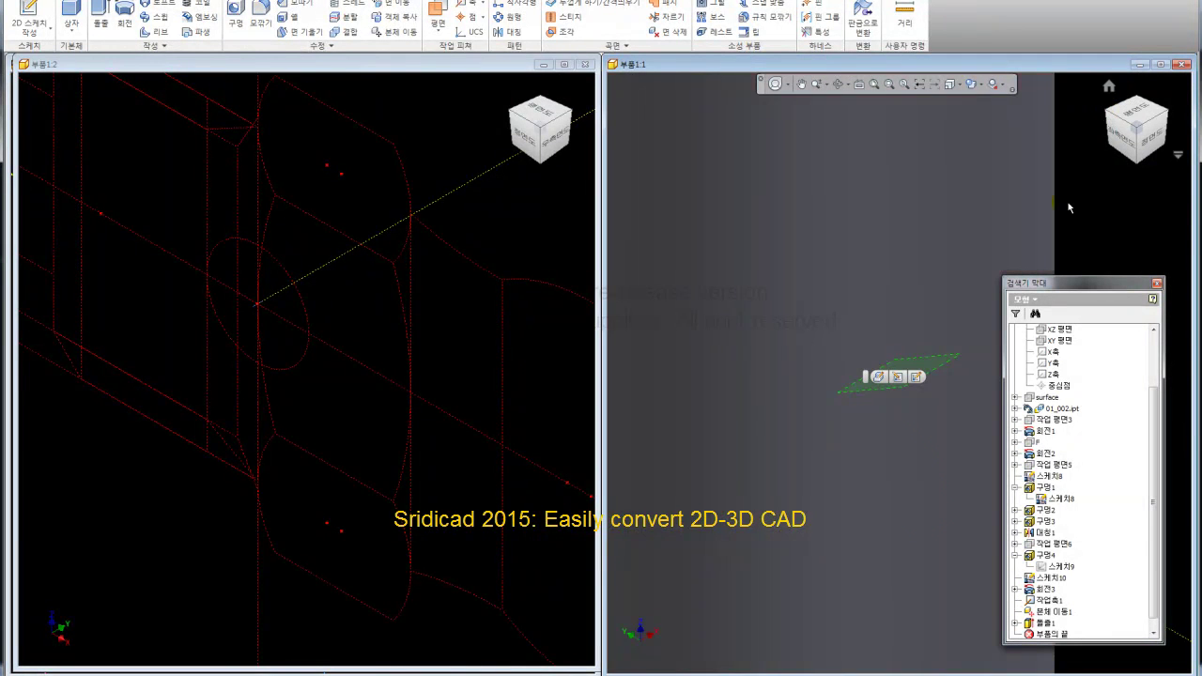
left_click(1165, 113)
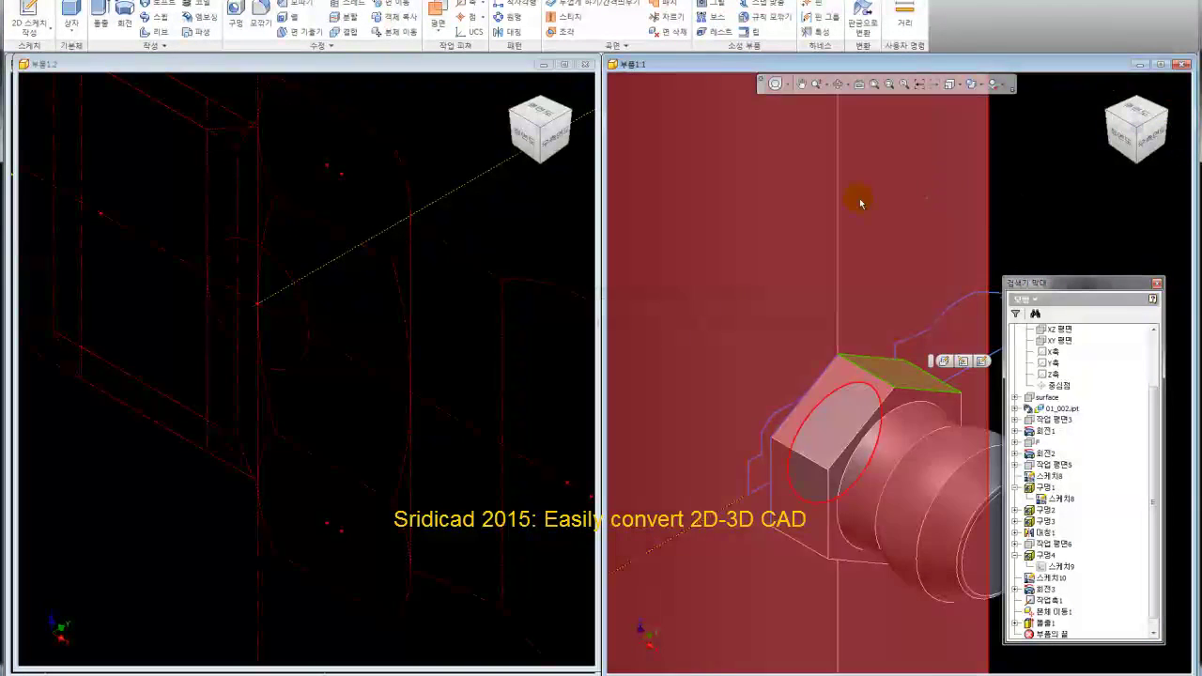
left_click(996, 208)
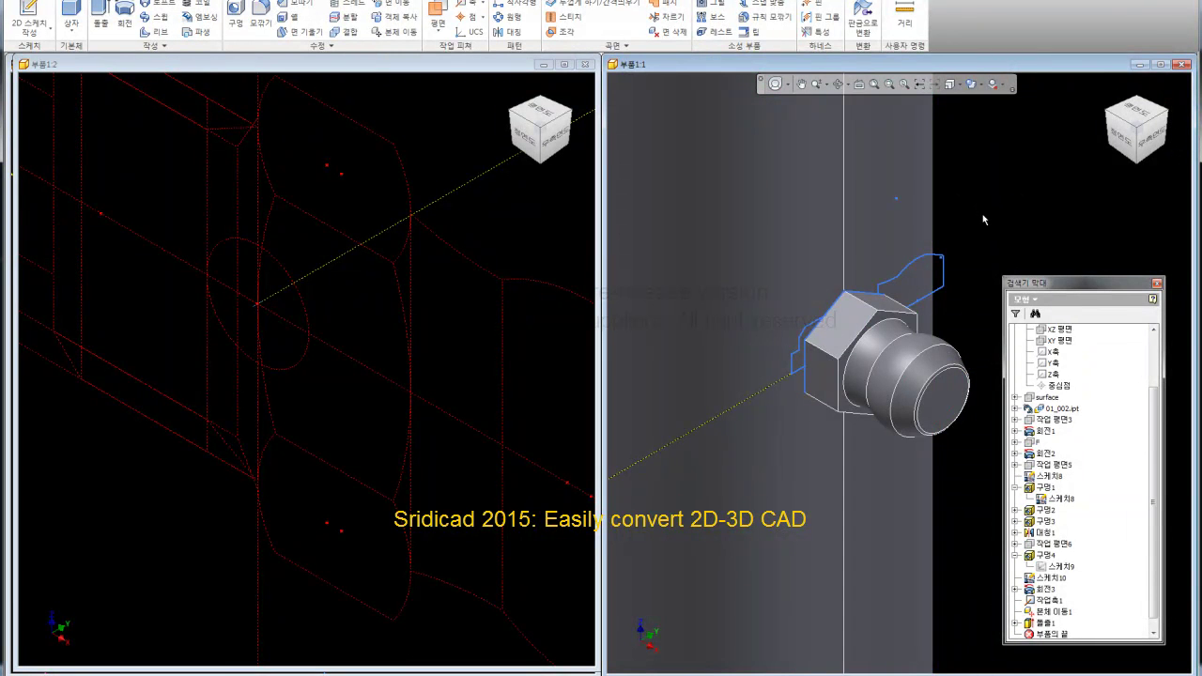
left_click(981, 217)
left_click_drag(1155, 449, 1155, 460)
- Hide 스케치10 and update the part
right_click(1057, 567)
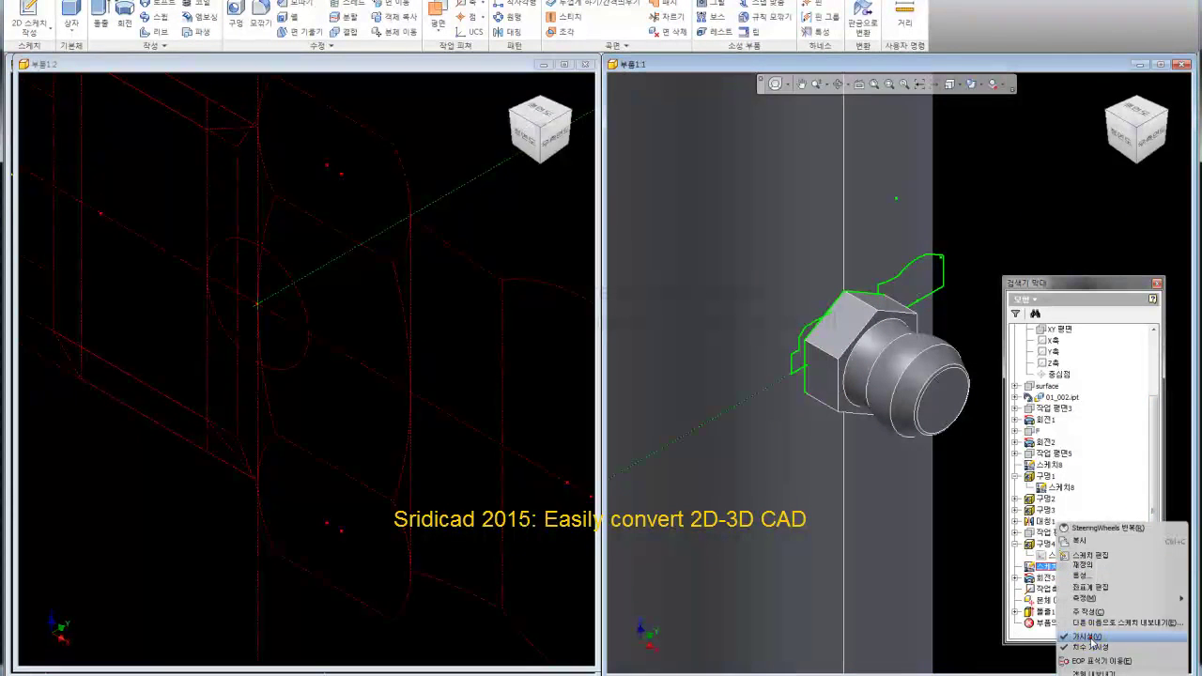
left_click(1090, 637)
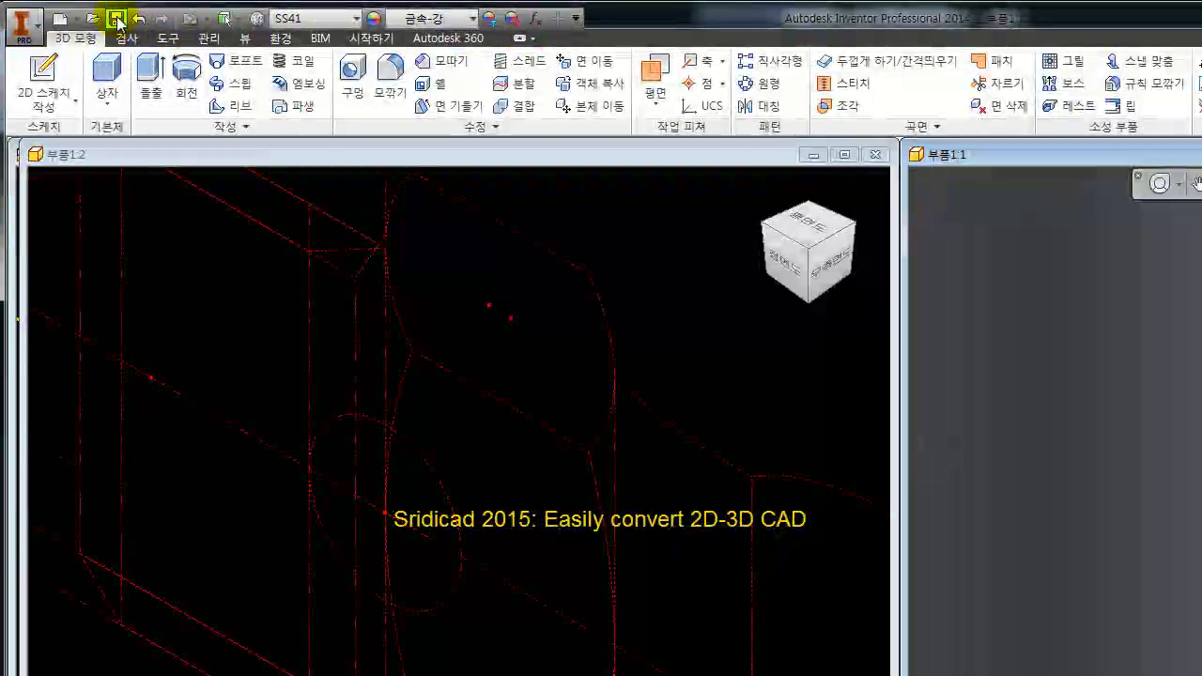
left_click(225, 18)
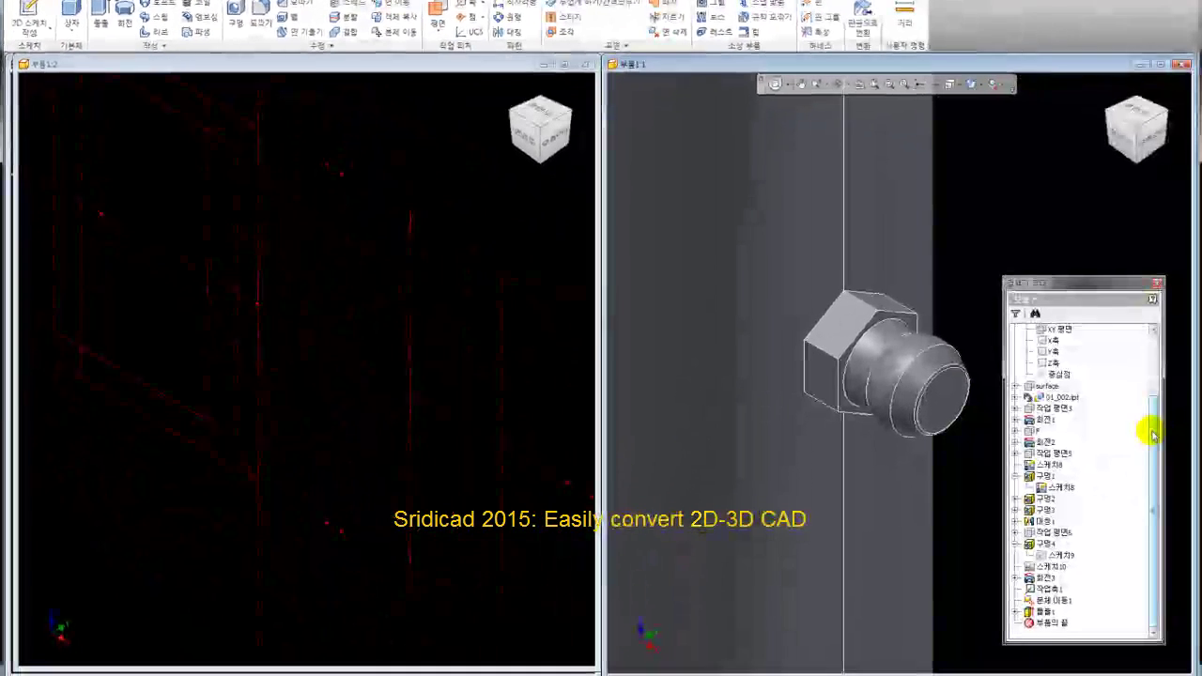
- Combine the hex solid into 솔리드3, leaving three solid bodies in the part
left_click(1152, 431)
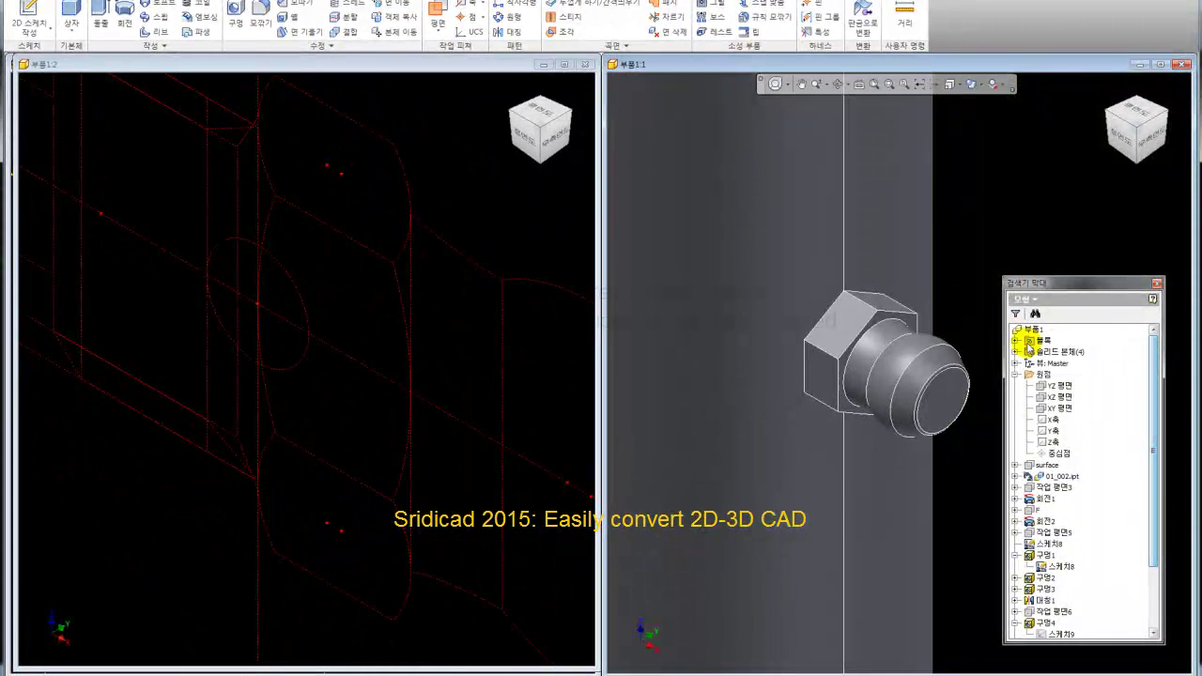
left_click(1016, 352)
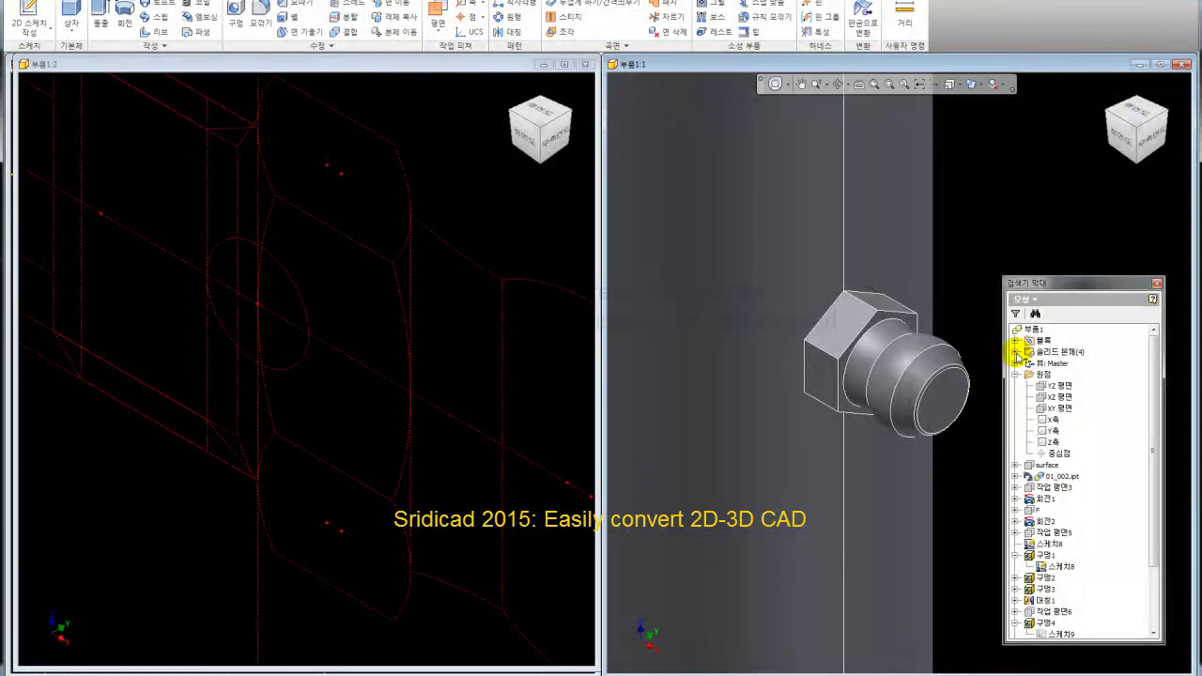
left_click(1016, 353)
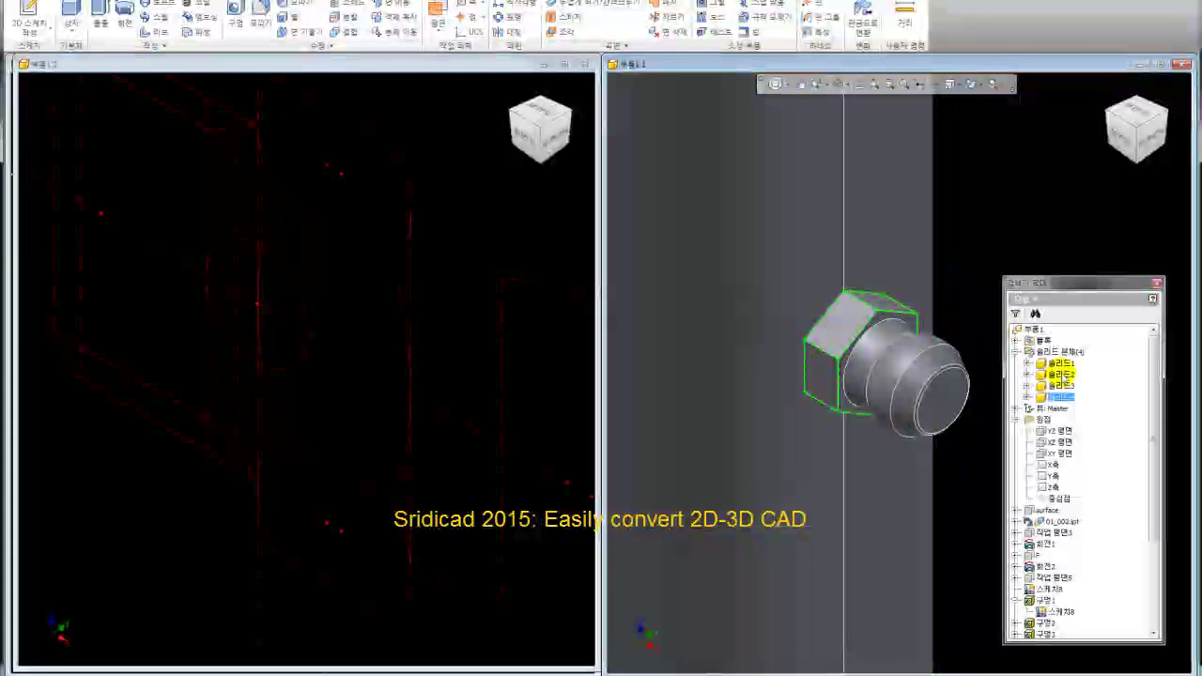
left_click(1061, 386)
mouse_move(1026, 63)
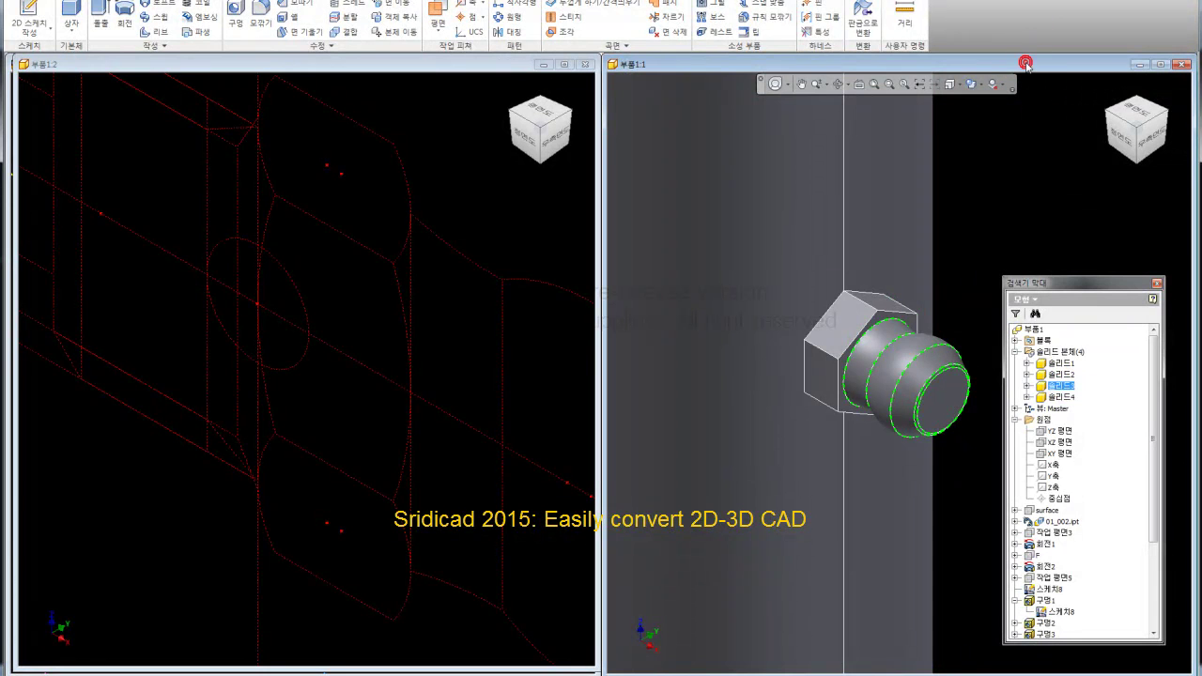
left_click(1028, 62)
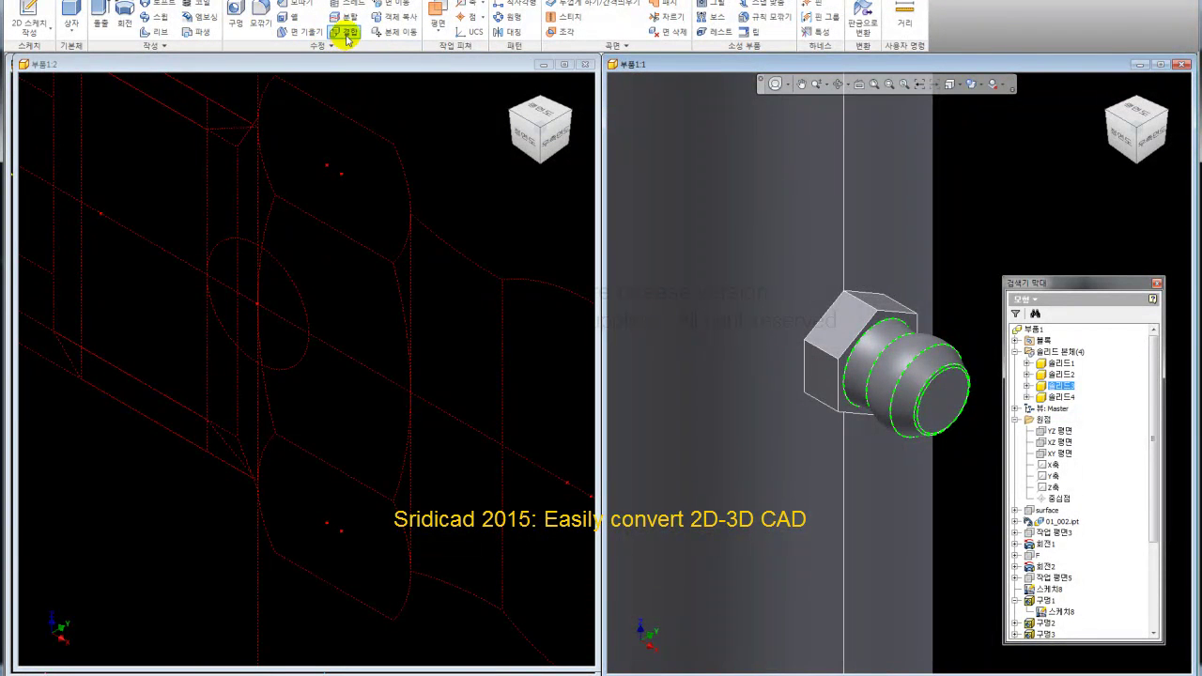
left_click(347, 36)
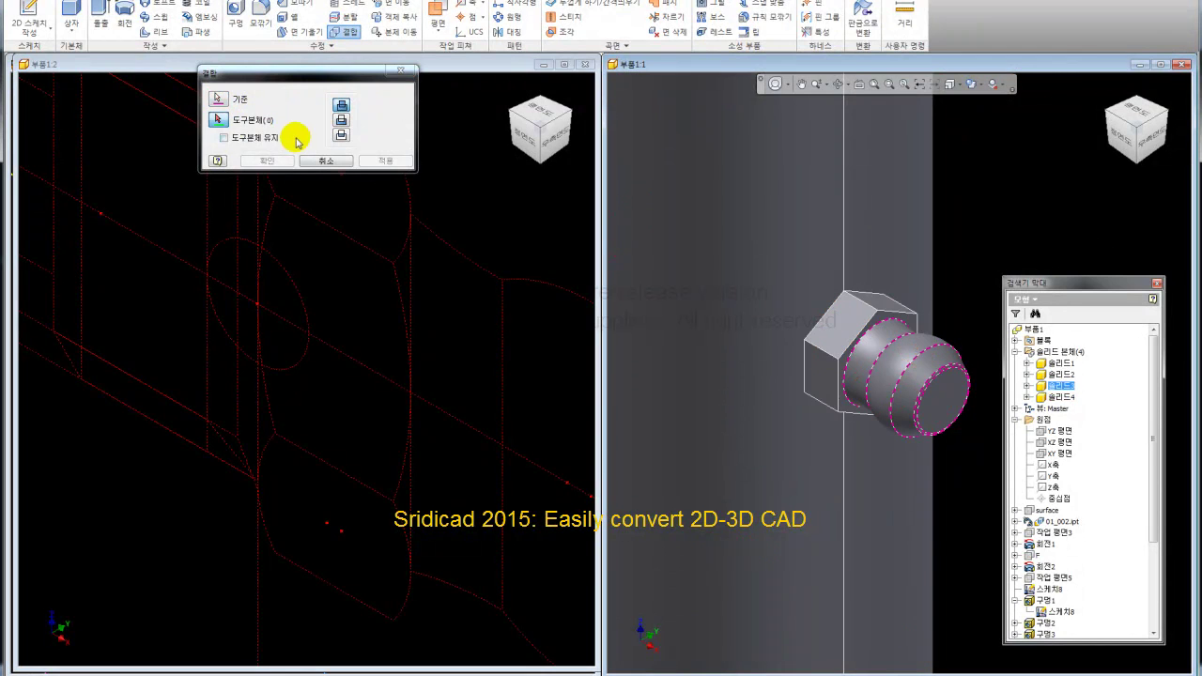
left_click(218, 100)
left_click(907, 305)
left_click(385, 163)
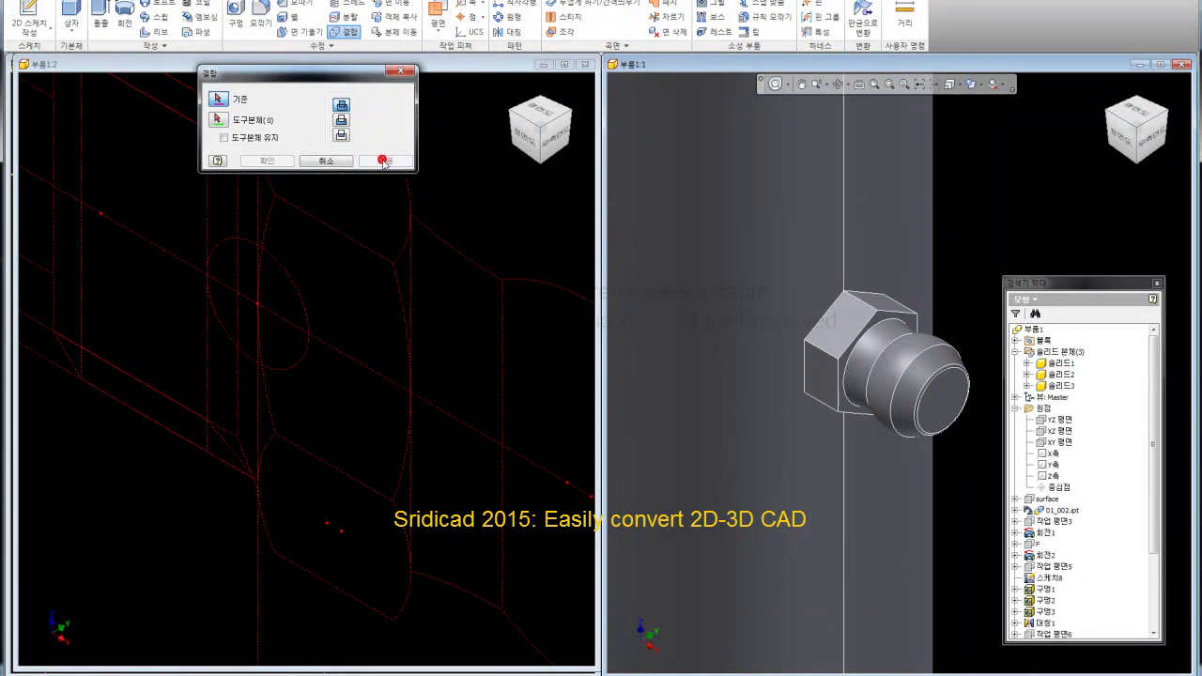
left_click(338, 163)
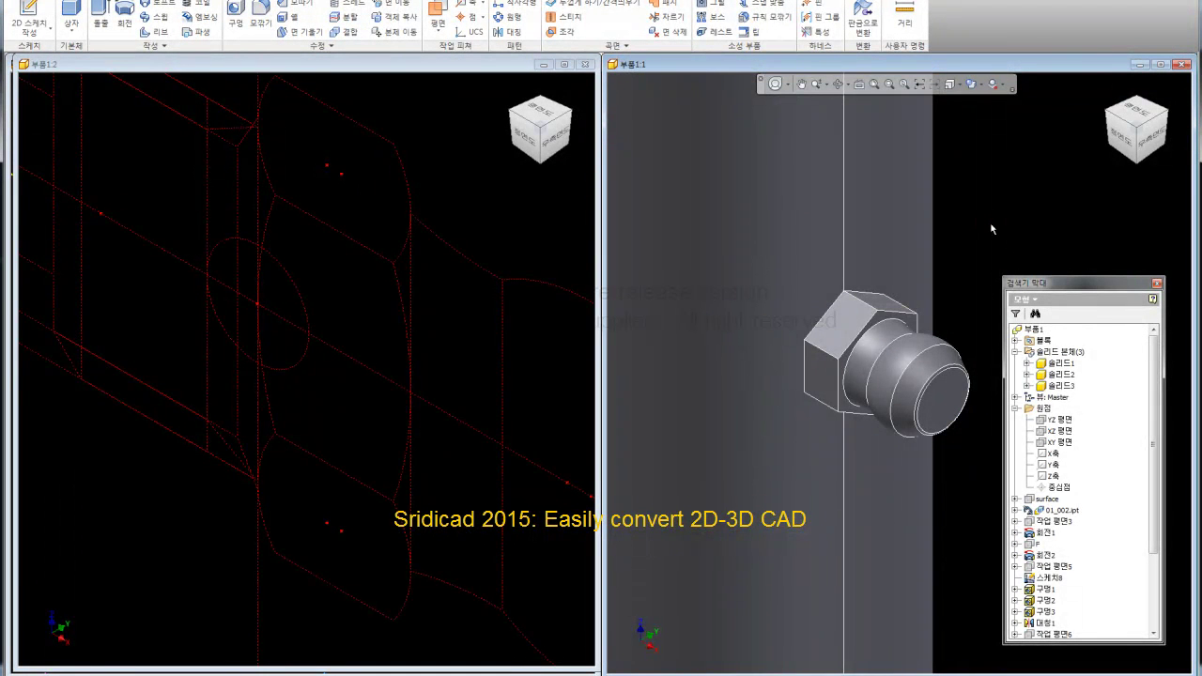
- Use Hide Others on 솔리드3 to hide 솔리드1 and 솔리드2, then centre the fitting
scroll(991, 229, "down", 3)
middle_click_drag(1003, 232, 906, 427)
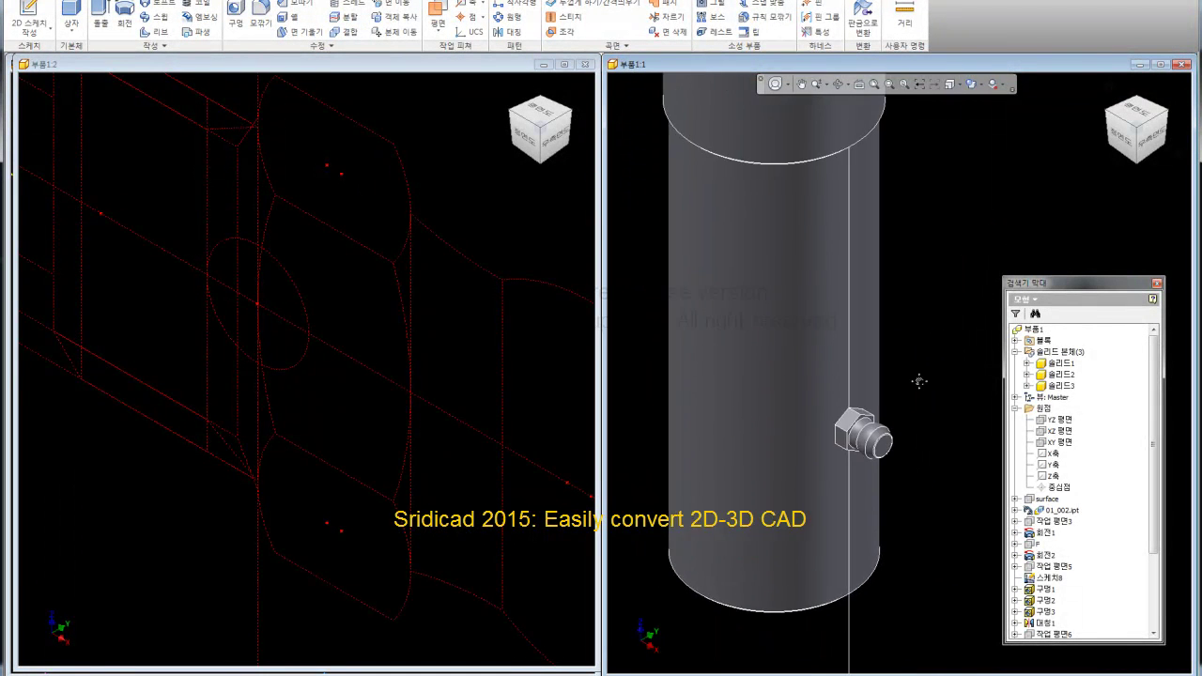
scroll(907, 427, "up", 2)
scroll(922, 405, "up", 2)
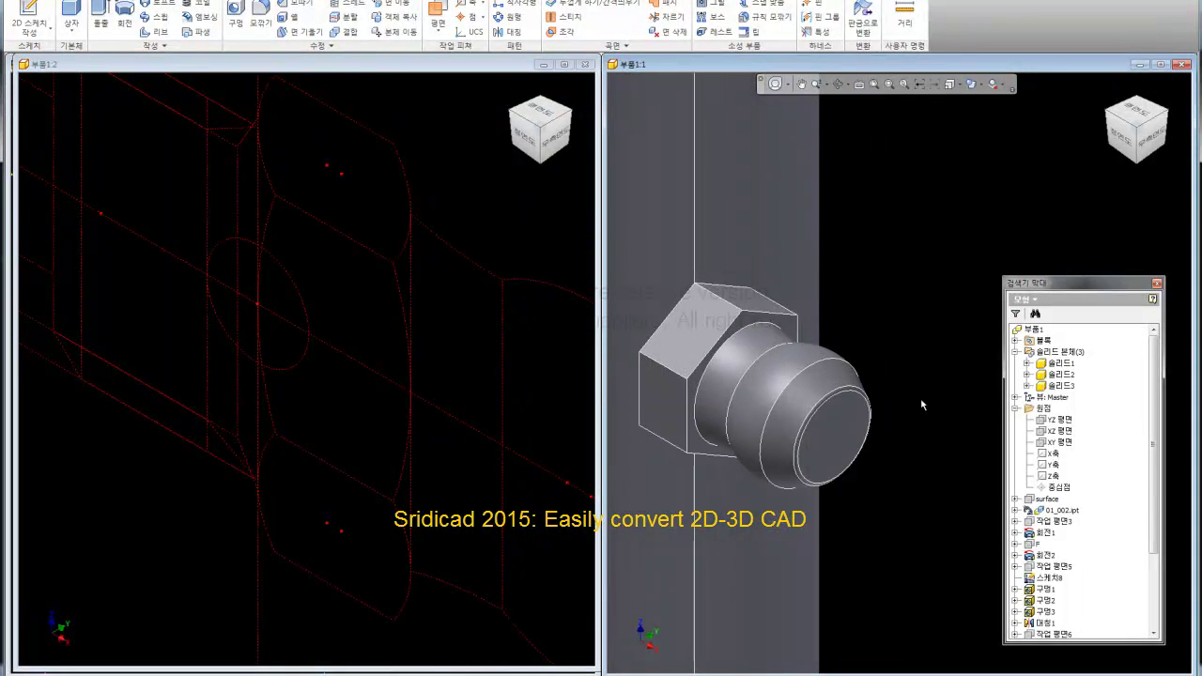
left_click(1050, 386)
right_click(1050, 386)
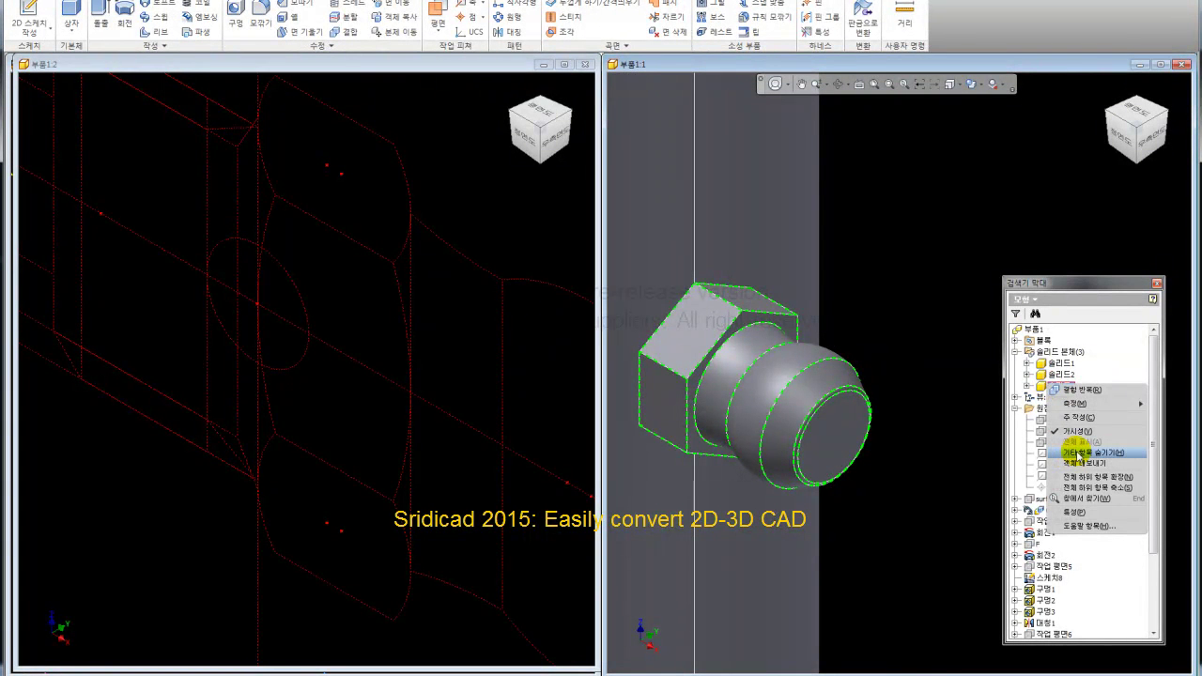
left_click(1077, 454)
middle_click_drag(777, 258, 885, 246)
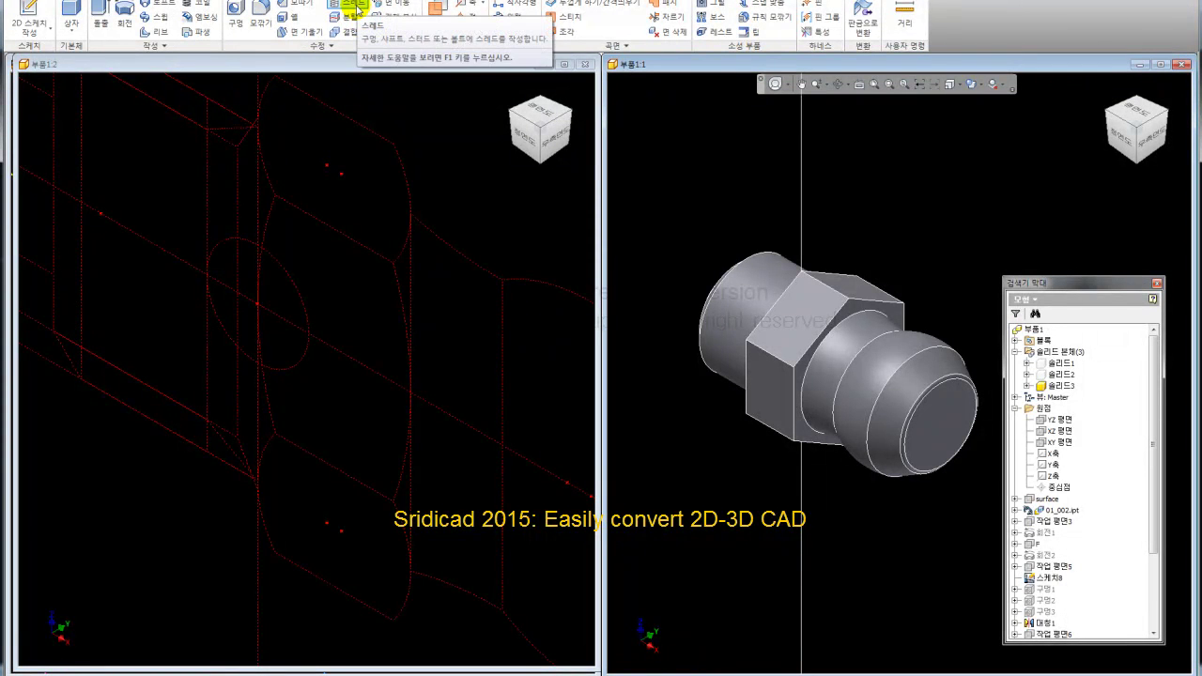
- Add an M6x1 ANSI Metric M Profile, 6g right-hand thread to the short cylinder face
left_click(355, 8)
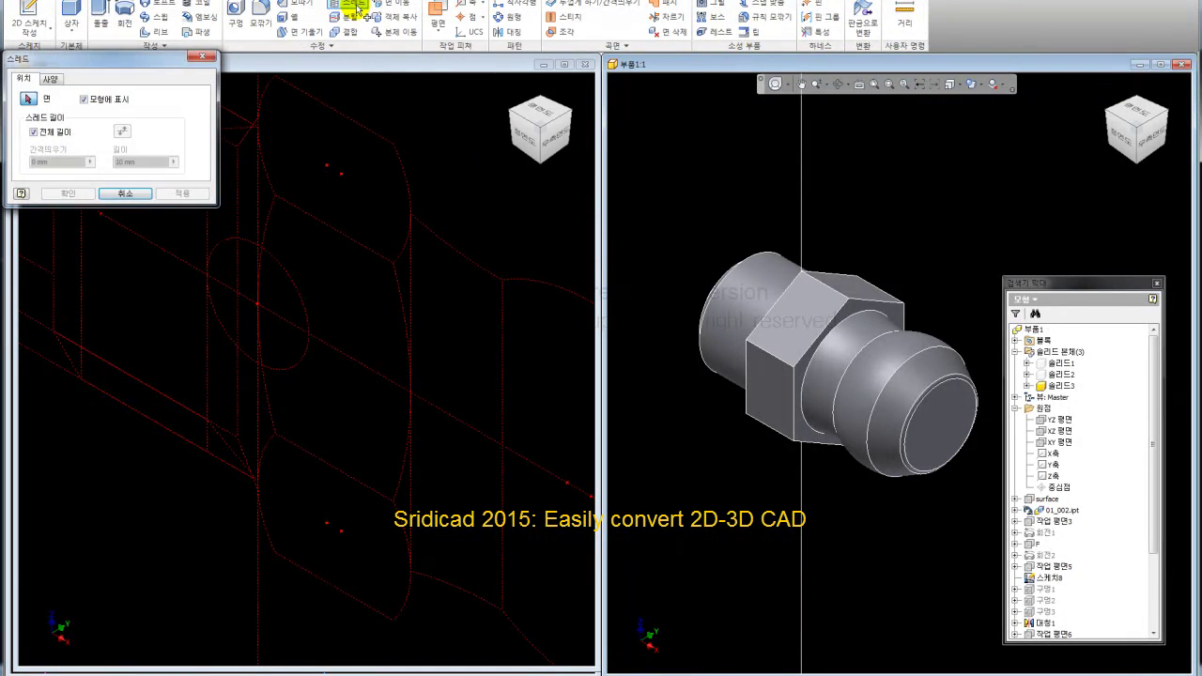
left_click(760, 267)
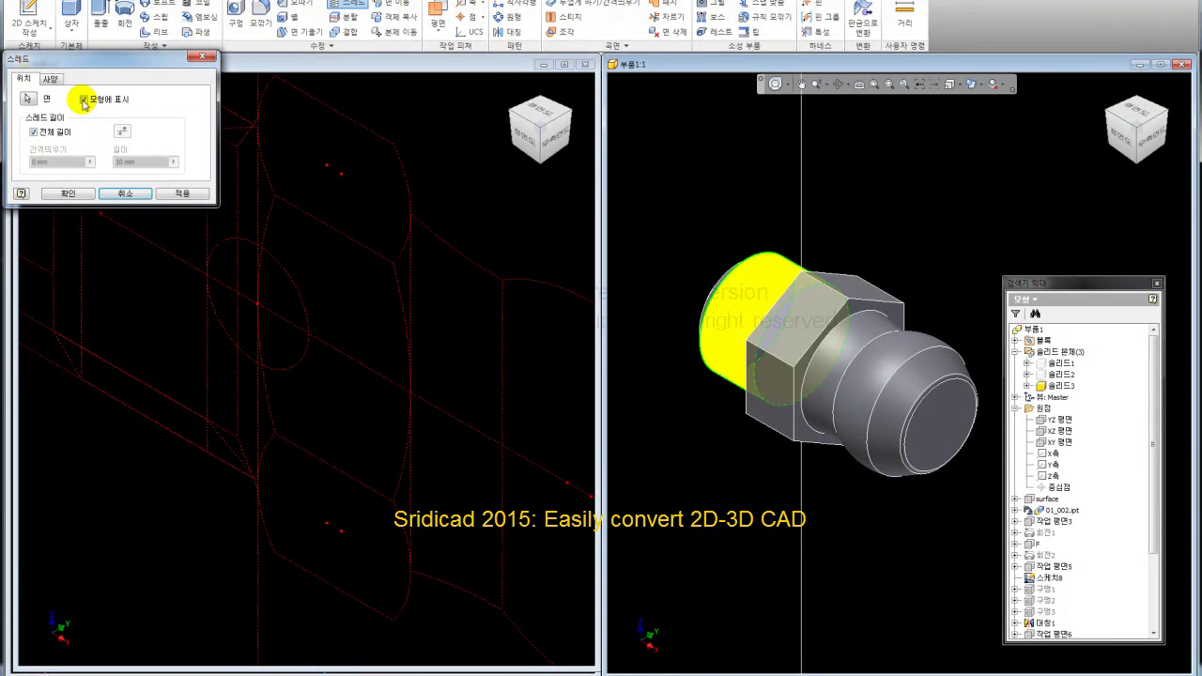
left_click(52, 80)
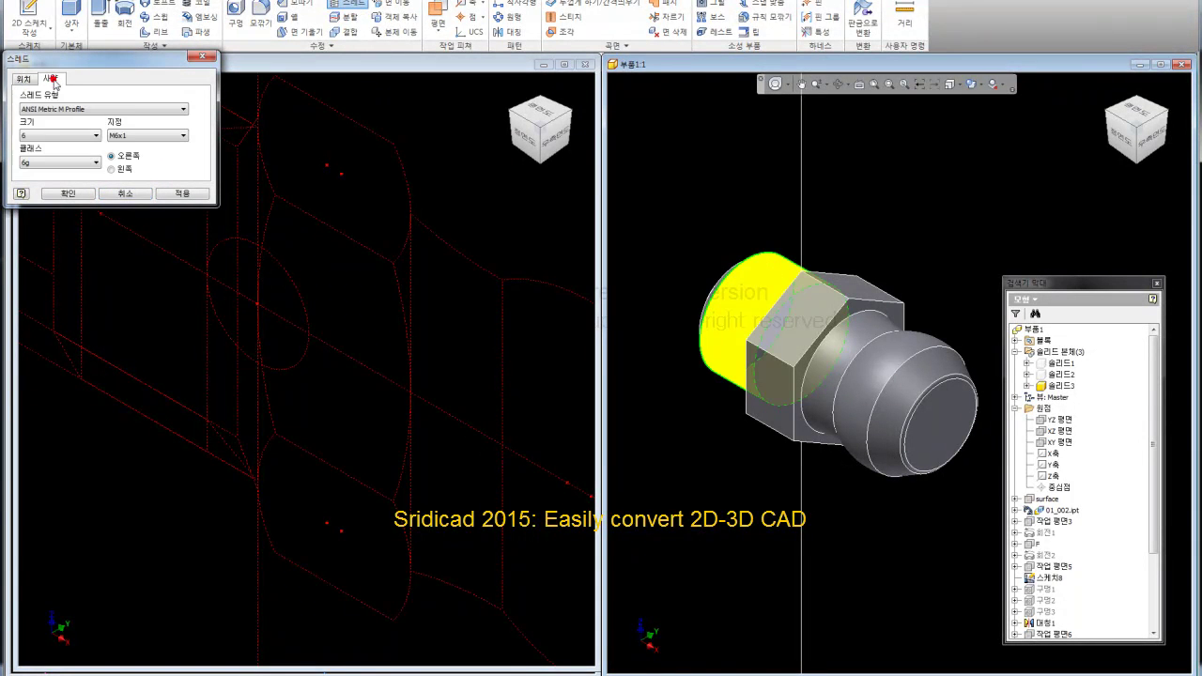
left_click(122, 155)
left_click(71, 196)
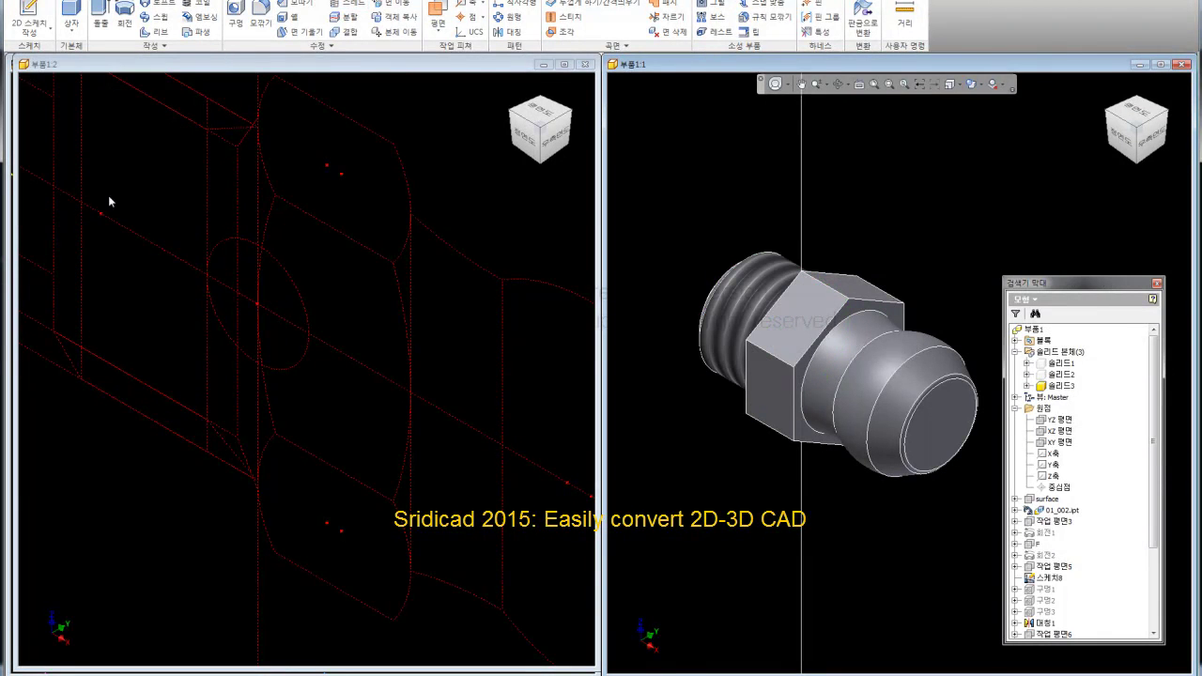
left_click(877, 230)
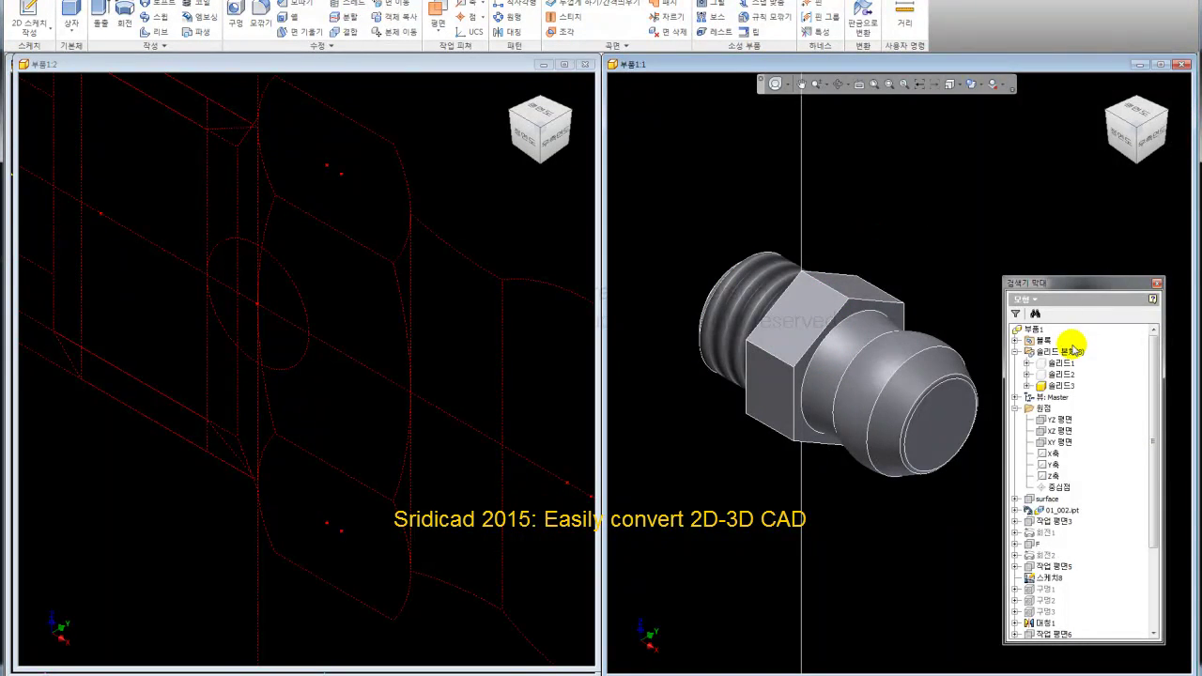
- Hide the part's Solid Bodies group through its Visibility option
left_click(1061, 352)
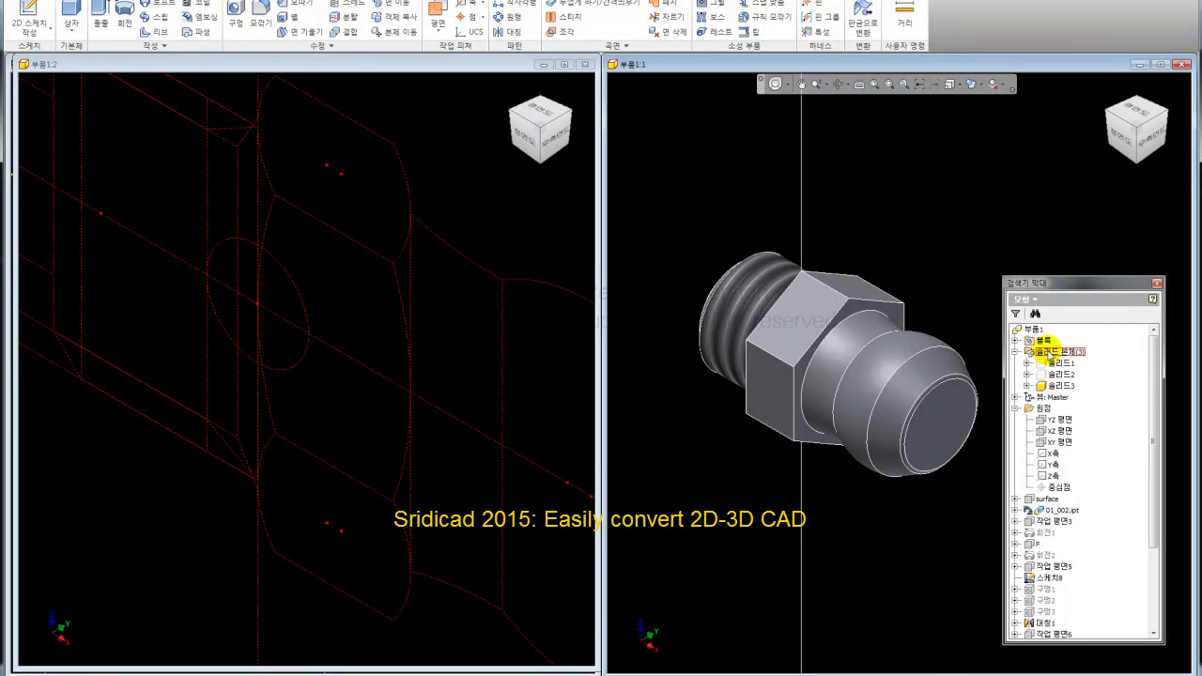
right_click(1047, 349)
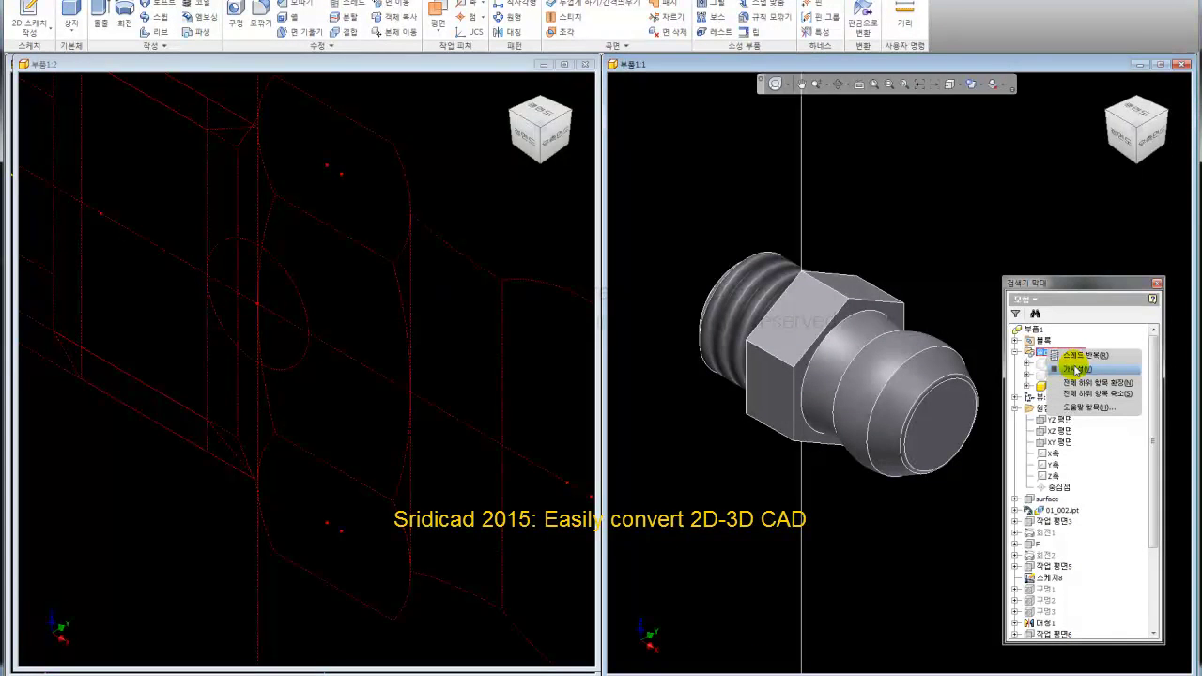
left_click(1076, 370)
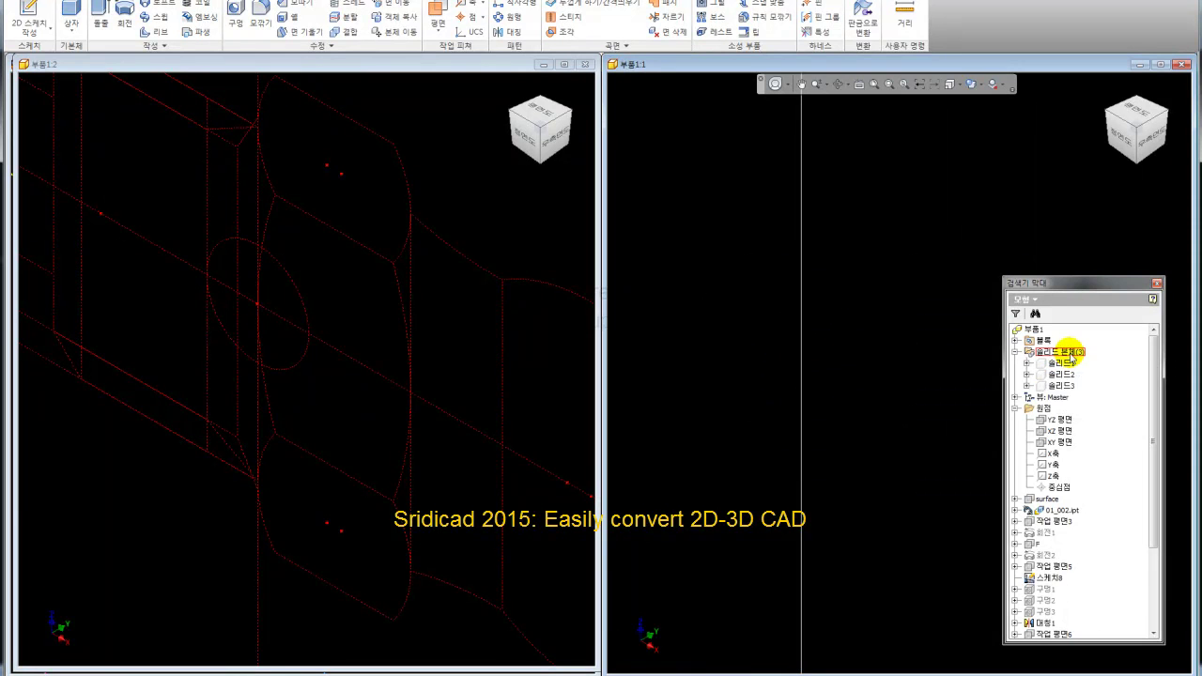
- Show the solid bodies again, return to the Home view and activate the left window
right_click(1071, 352)
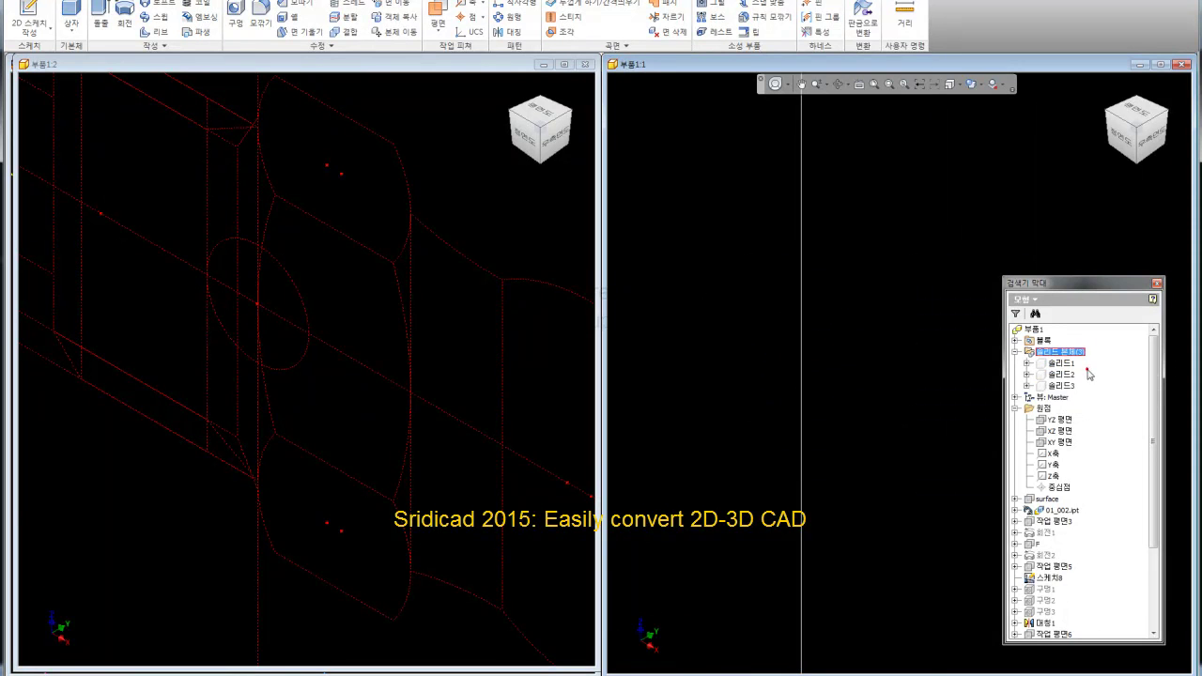
left_click(1089, 372)
left_click(921, 344)
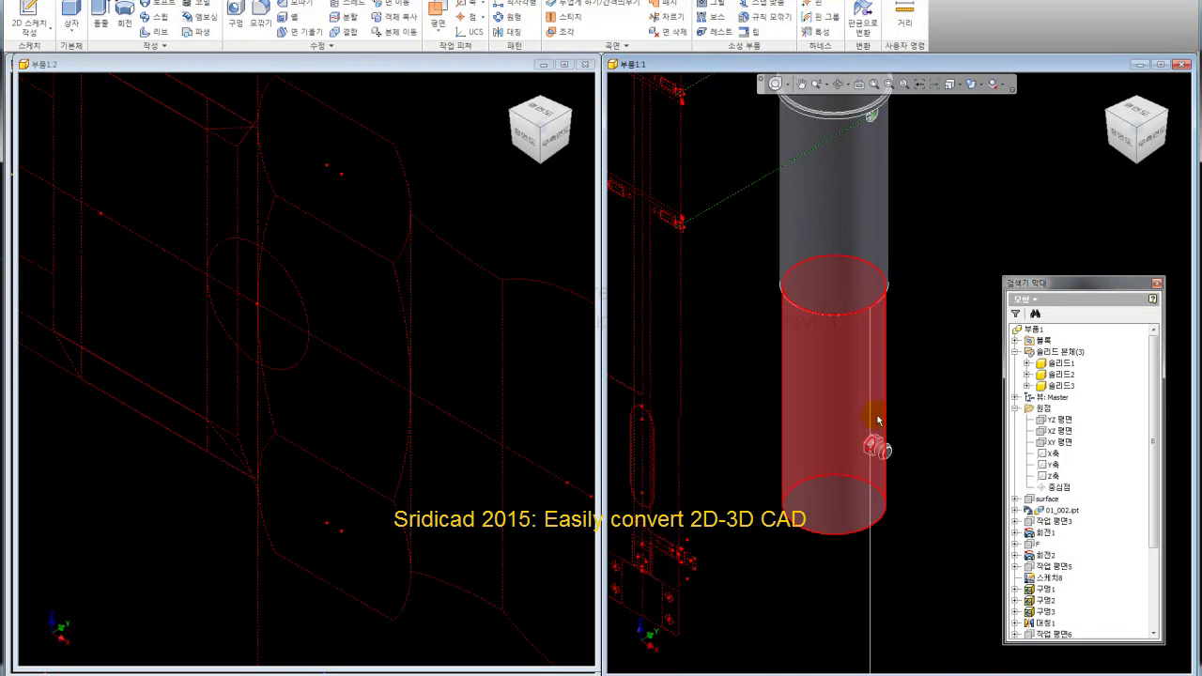
left_click(457, 402)
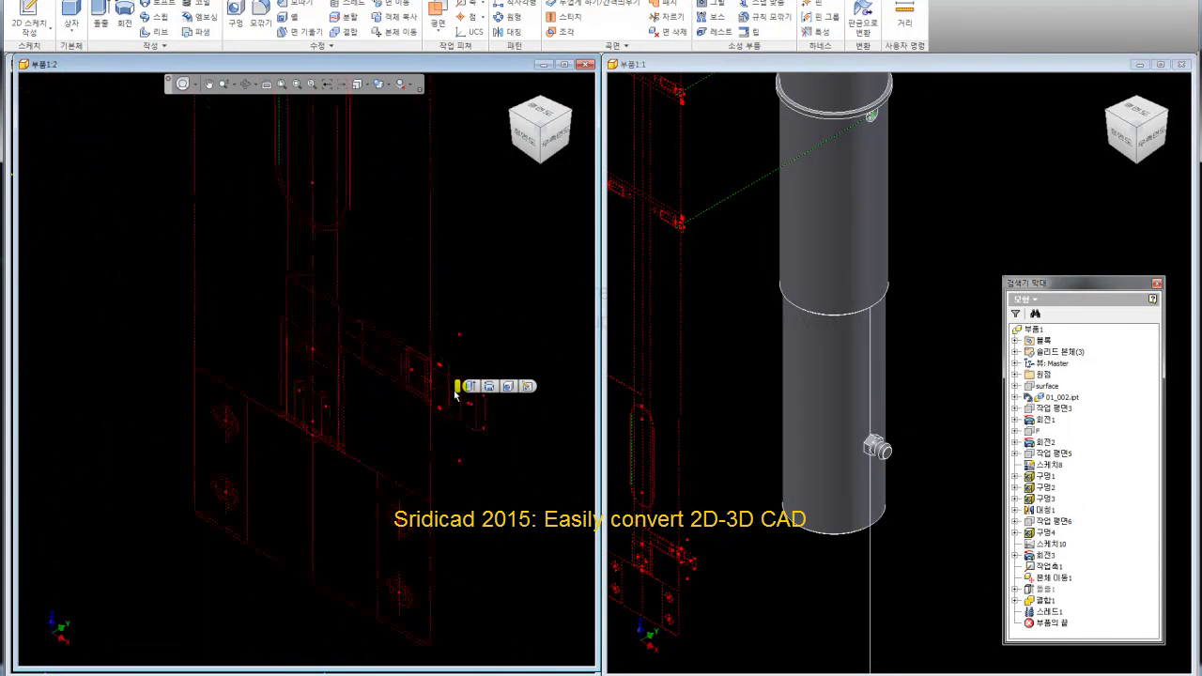
- Activate the part's second window and turn the cylinder to a front view
left_click(802, 553)
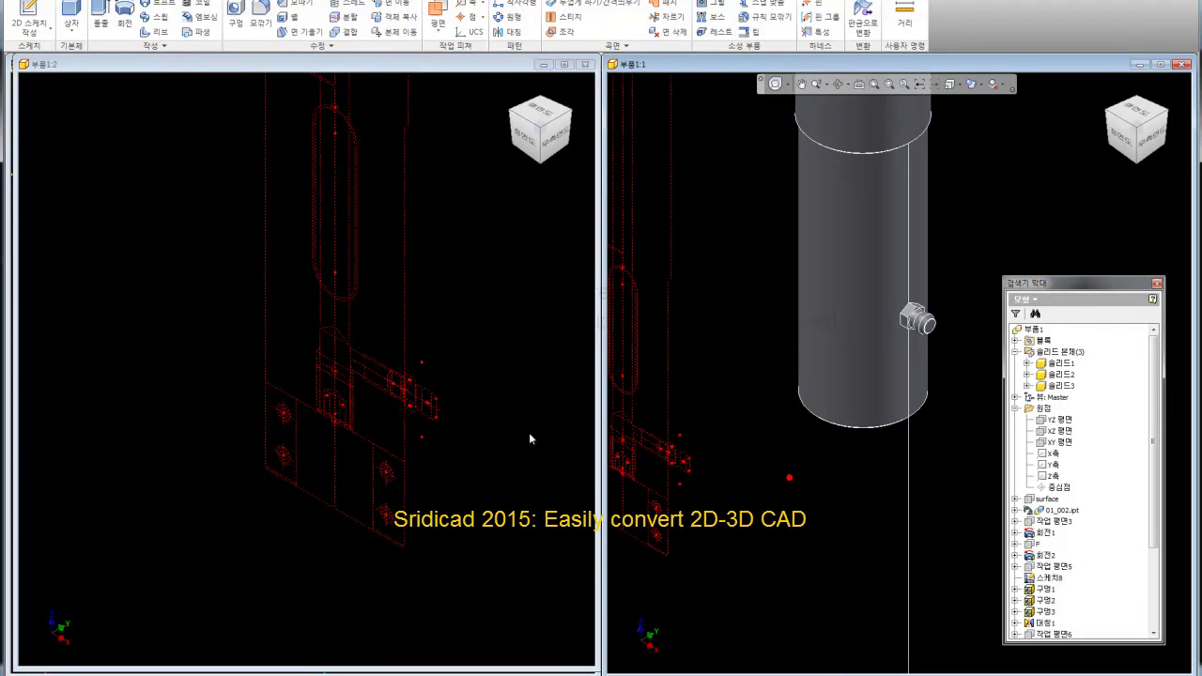
left_click(491, 423)
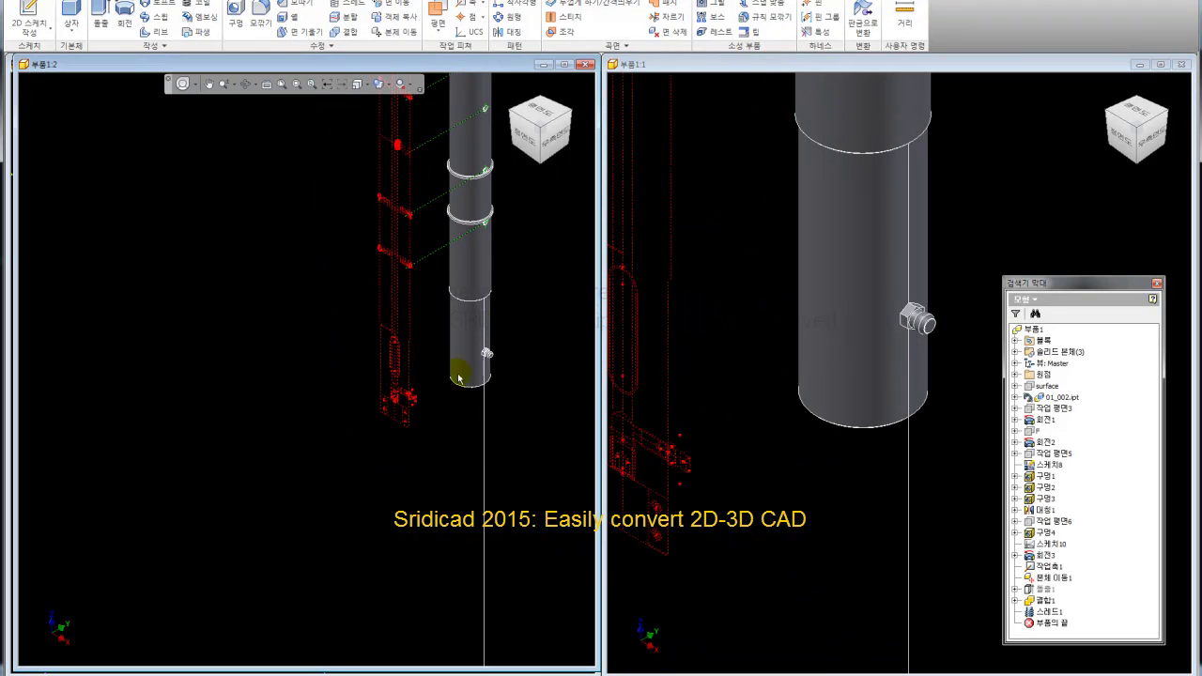
left_click(541, 140)
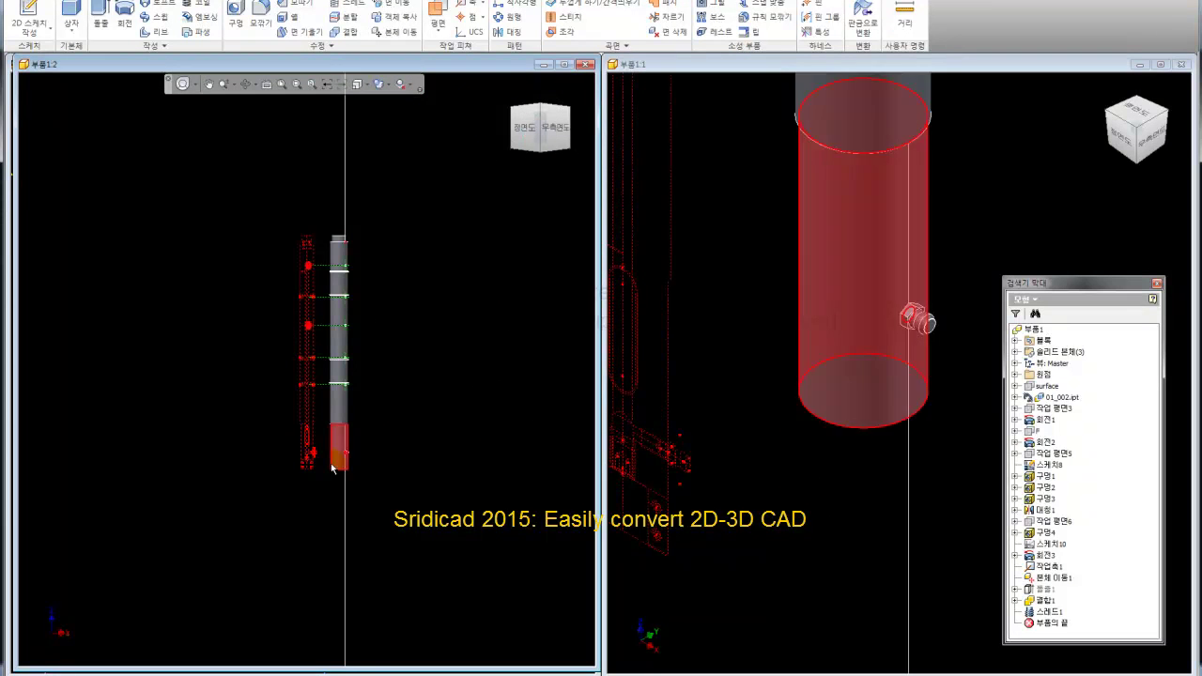
scroll(320, 475, "up", 5)
scroll(319, 475, "down", 3)
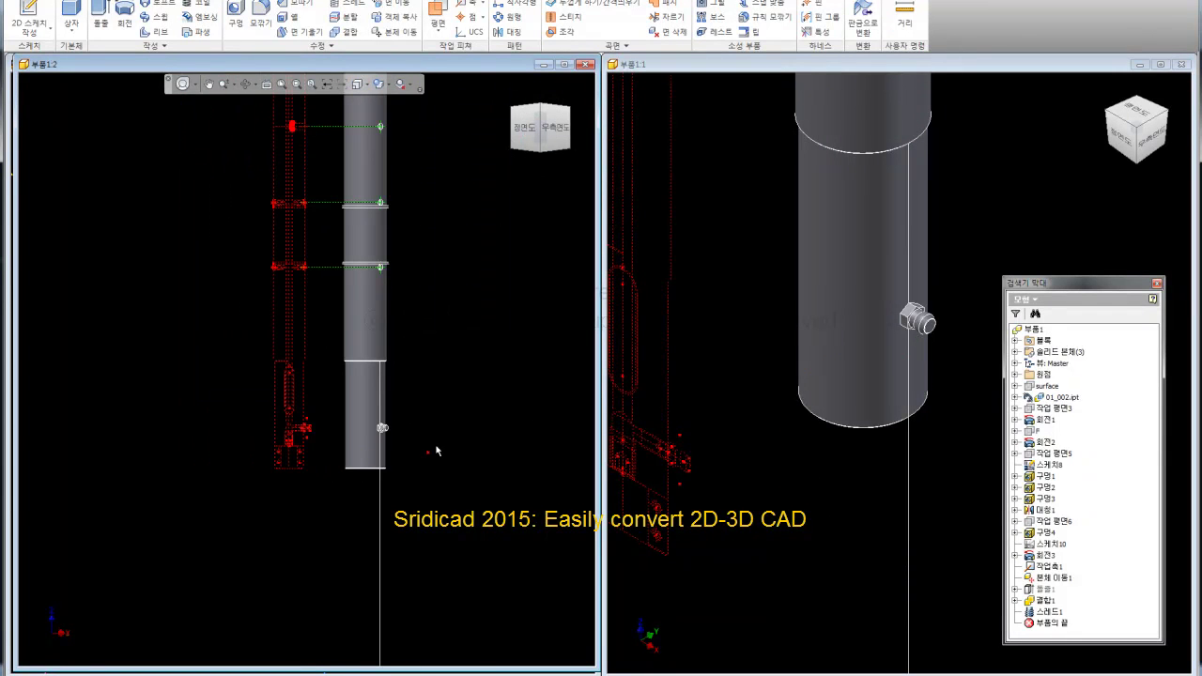
- Return to isometric, then zoom and pan to frame the column beside the red sketch
mouse_move(540, 128)
left_click(542, 111)
scroll(317, 291, "up", 1)
scroll(362, 260, "up", 4)
scroll(359, 280, "up", 1)
middle_click_drag(359, 280, 351, 315)
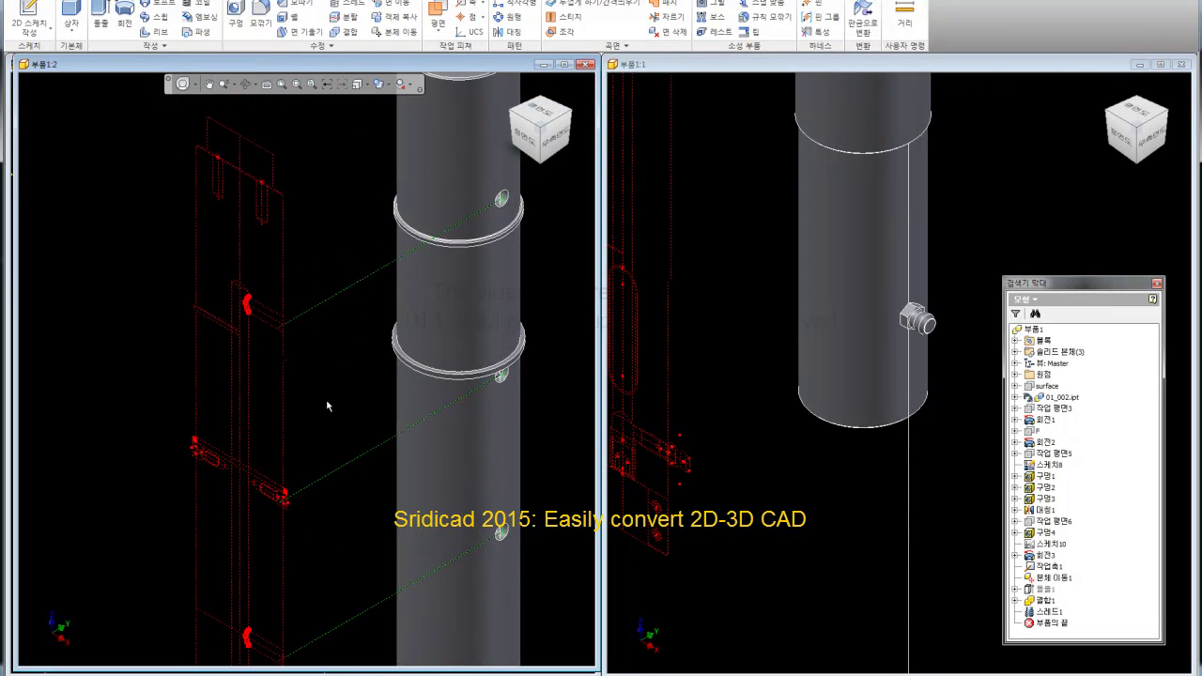
middle_click_drag(326, 409, 353, 358)
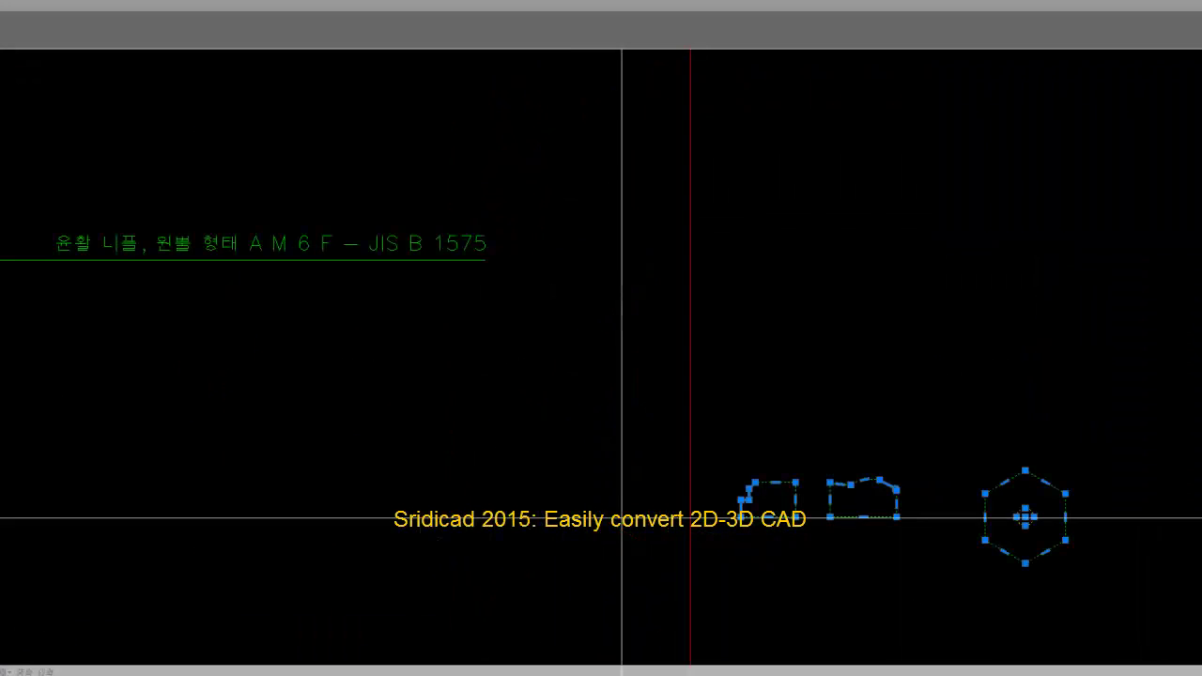
- Window-select the blue fitting outlines and cut them to the clipboard
left_click(585, 394)
left_click(416, 250)
right_click(558, 272)
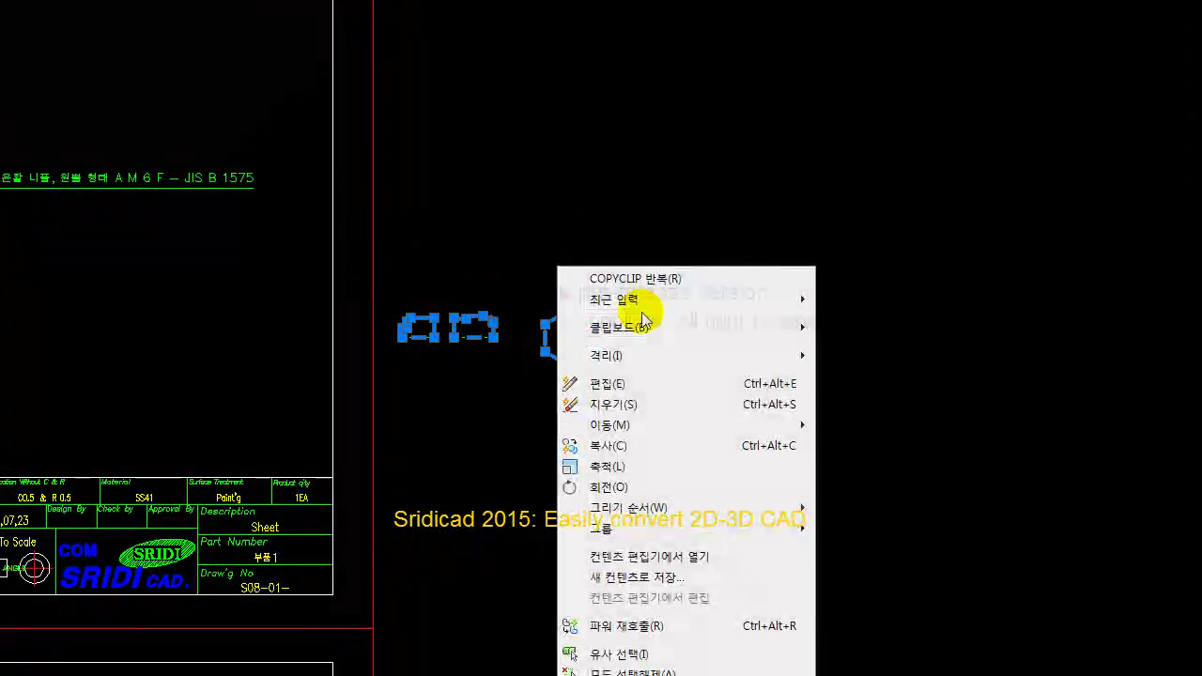
left_click(626, 401)
- Zoom to sheet P4 showing the parallel key and slot
scroll(402, 182, "down", 3)
scroll(212, 386, "down", 3)
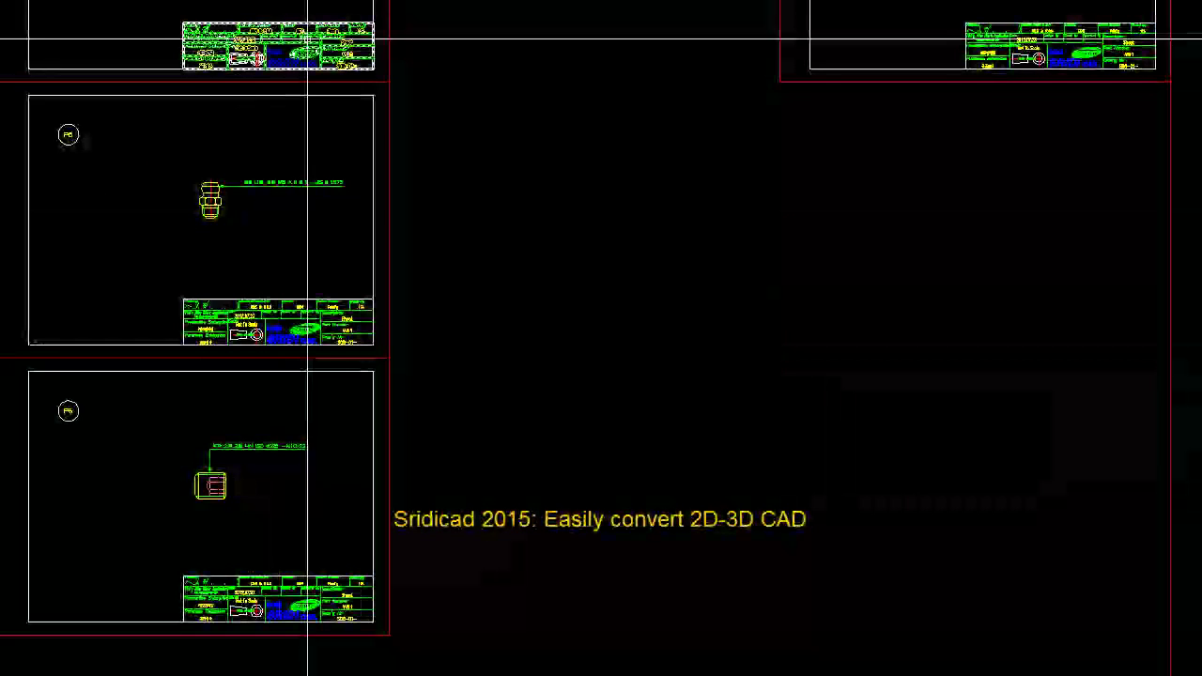
scroll(181, 176, "up", 4)
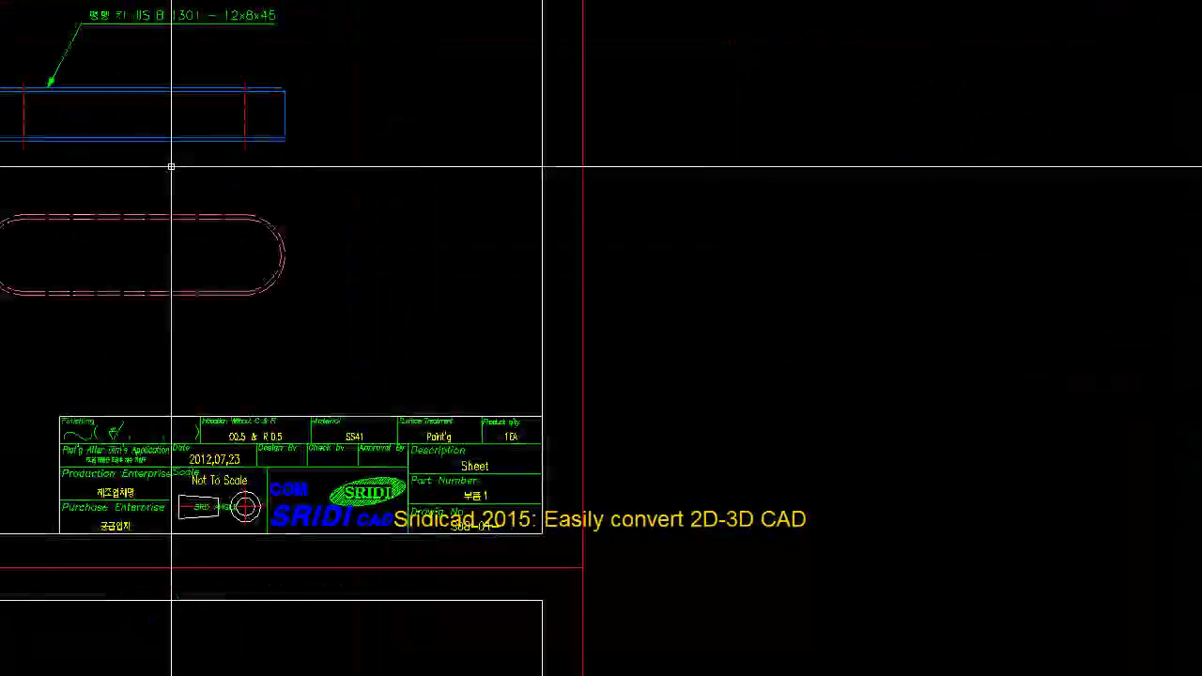
scroll(172, 165, "up", 2)
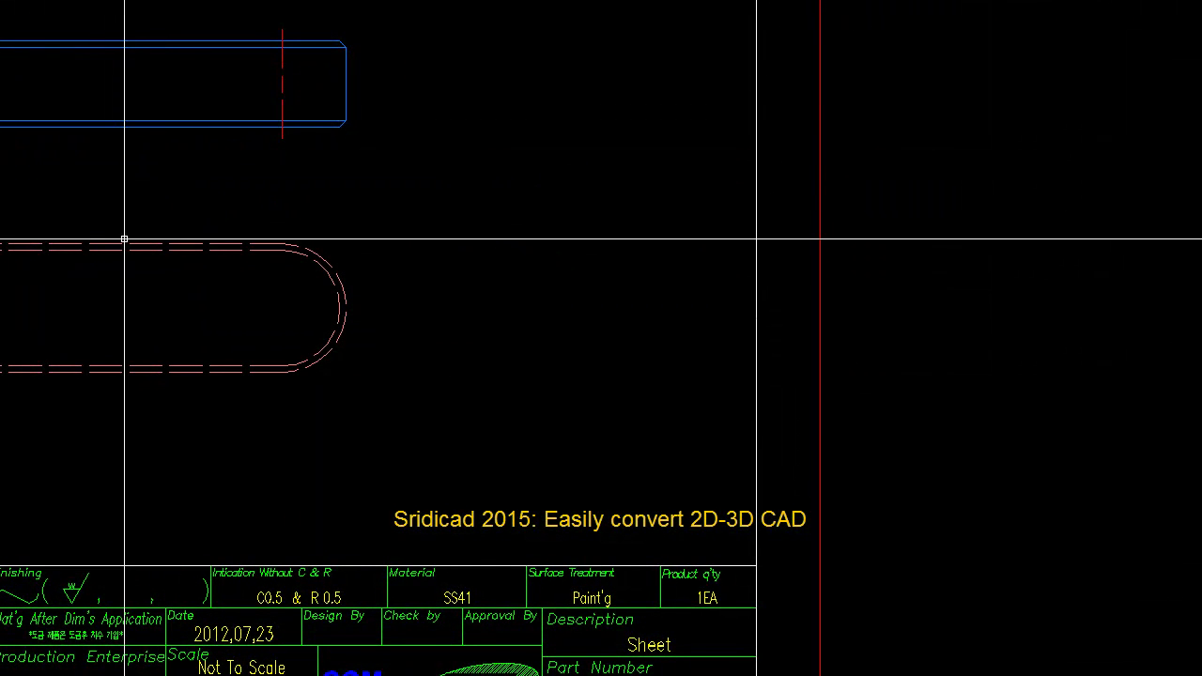
scroll(478, 354, "down", 6)
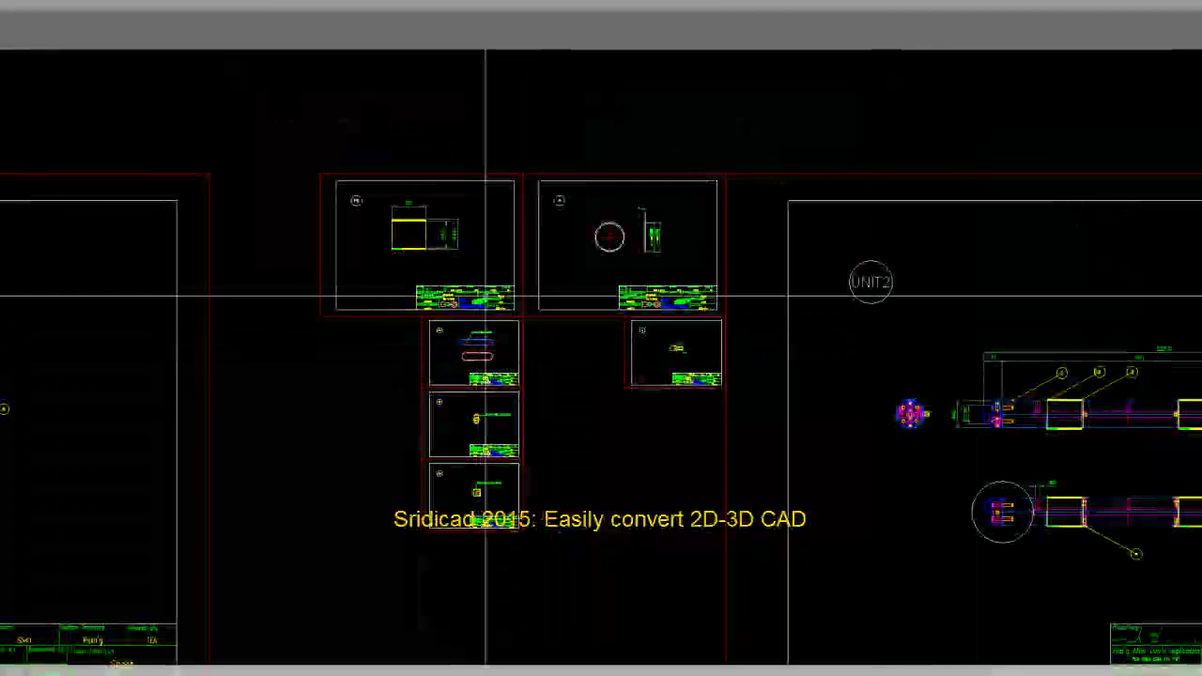
scroll(479, 319, "up", 8)
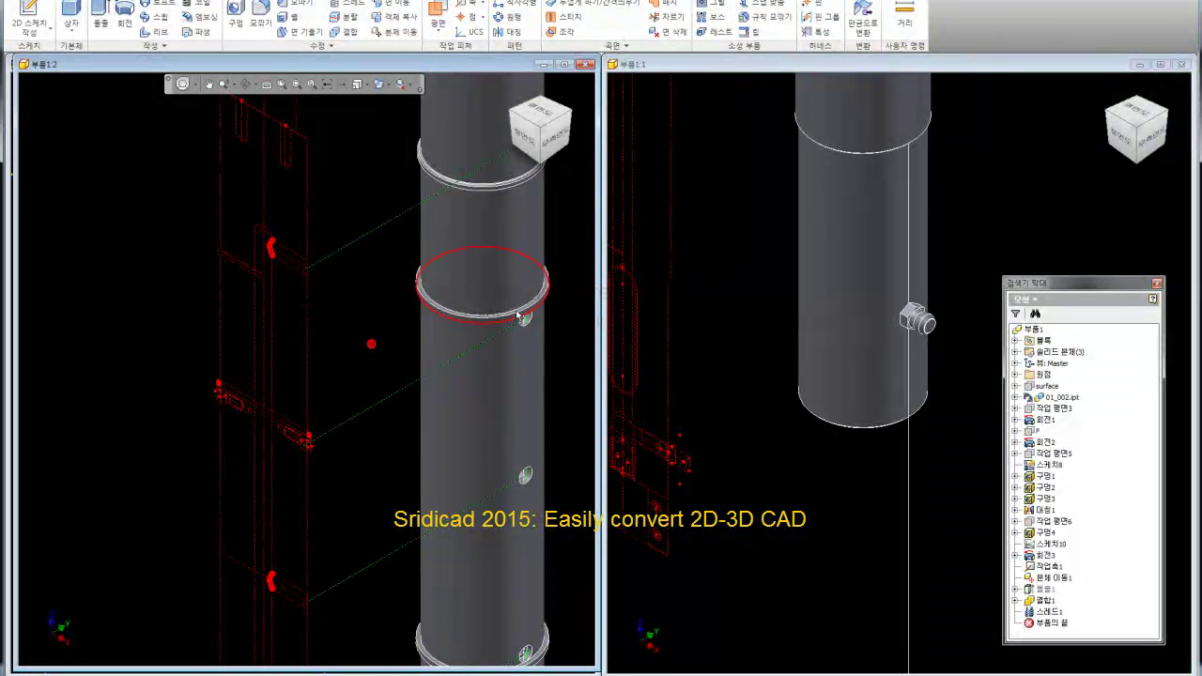
- Orbit the column model until the cylinder is seen from the side
mouse_move(340, 498)
middle_mouse_down("shift")
mouse_move(296, 289)
mouse_move(313, 424)
mouse_move(260, 384)
middle_mouse_up("shift")
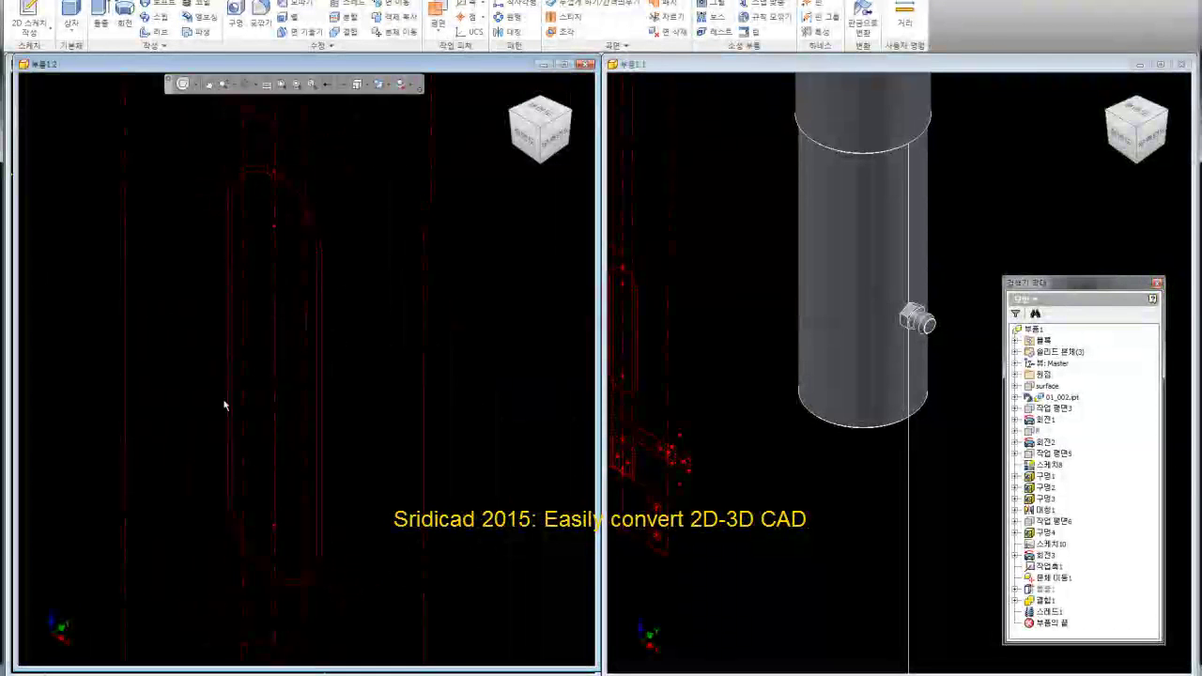
middle_click_drag(271, 197, 241, 236, "shift")
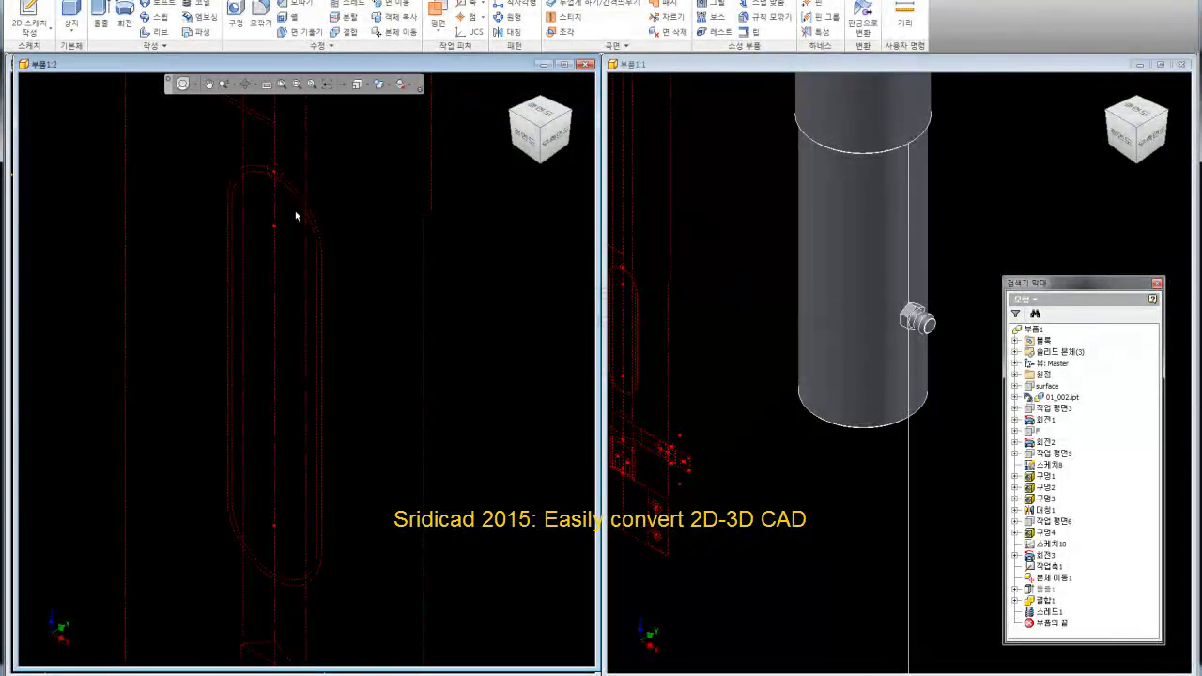
middle_click_drag(320, 360, 331, 361, "shift")
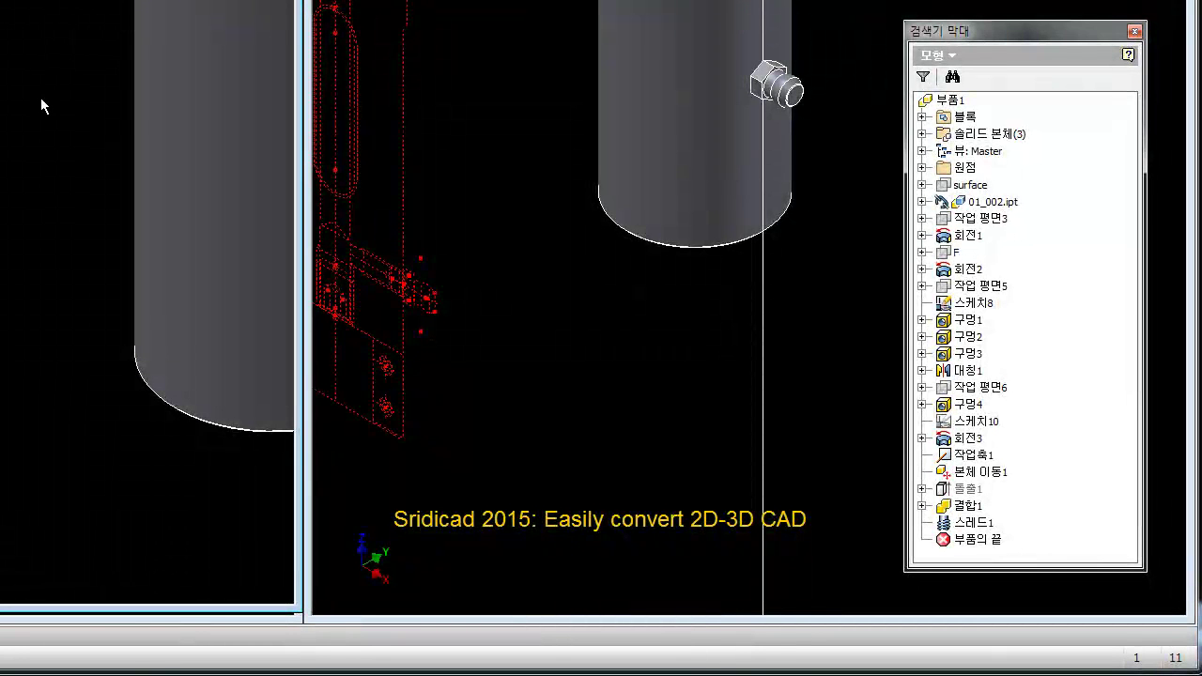
- Select the 'surface' feature in the browser and close the part's second window
left_click(695, 132)
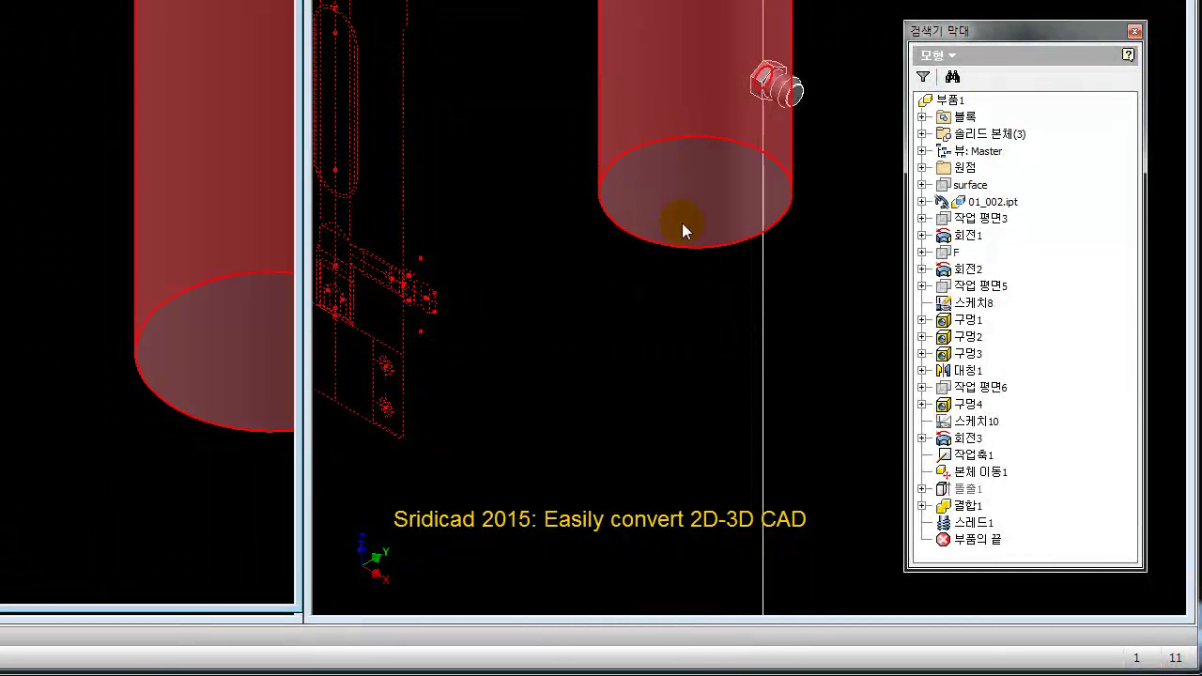
left_click(193, 330)
left_click(44, 335)
left_click(939, 186)
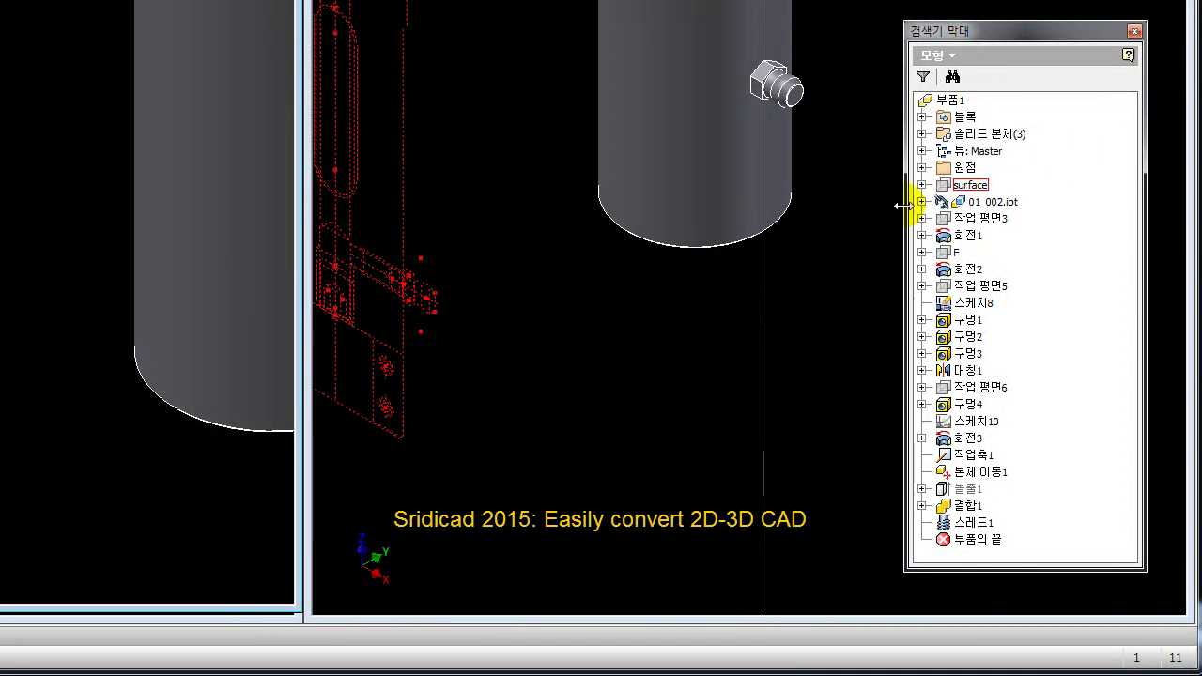
left_click(684, 333)
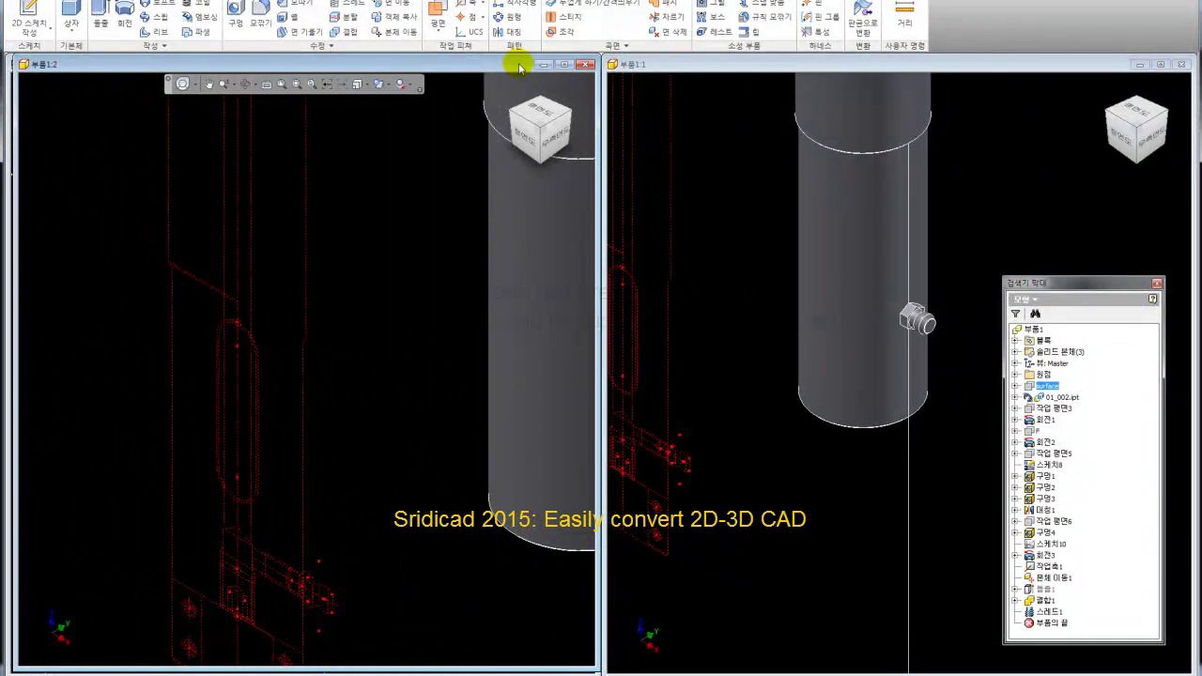
left_click(587, 65)
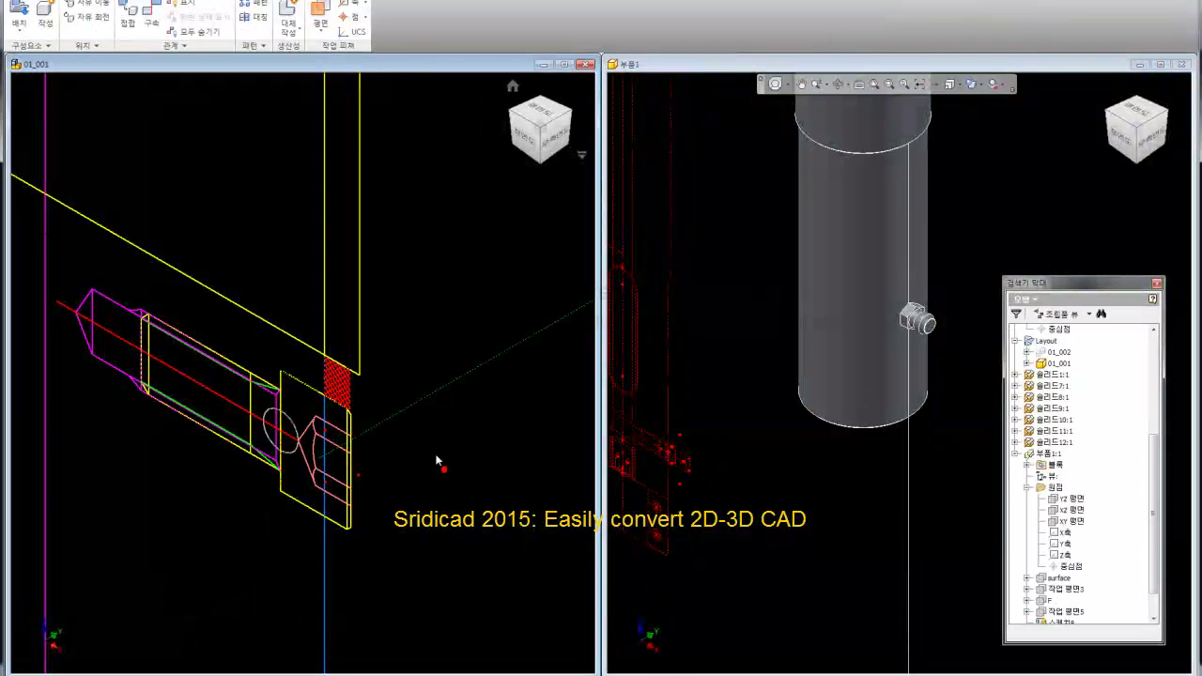
- Zoom and pan the layout view to bring the column and both side frames into view
scroll(437, 441, "down", 3)
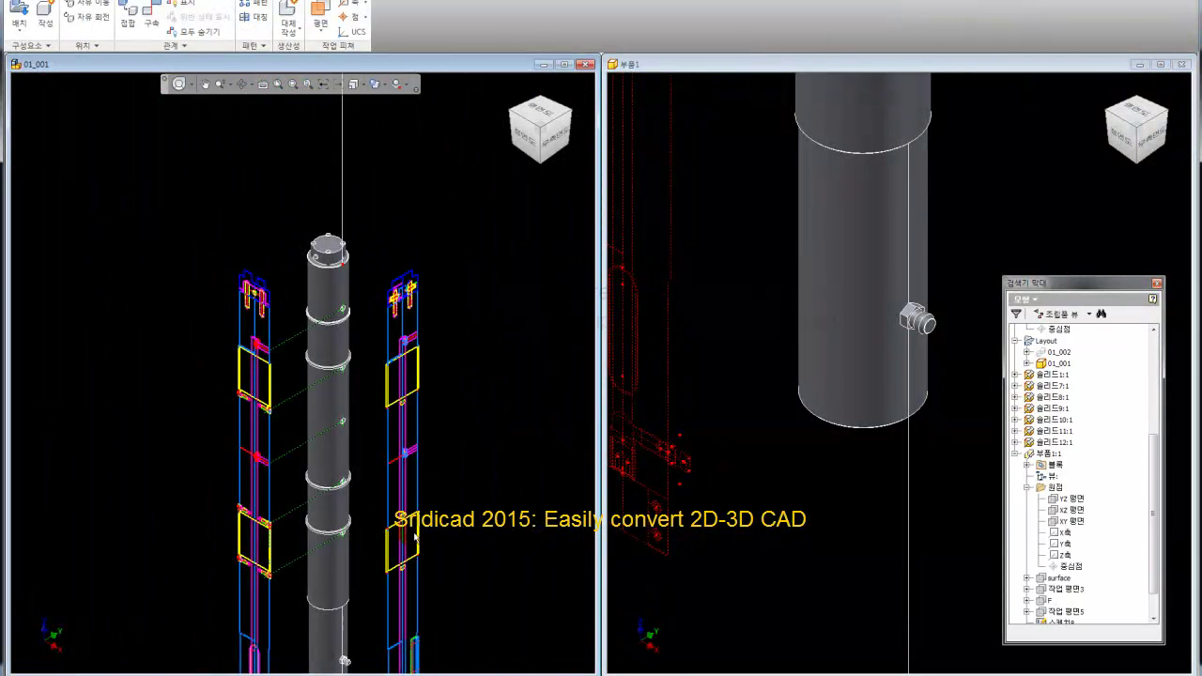
middle_click_drag(411, 490, 447, 429)
scroll(290, 398, "up", 2)
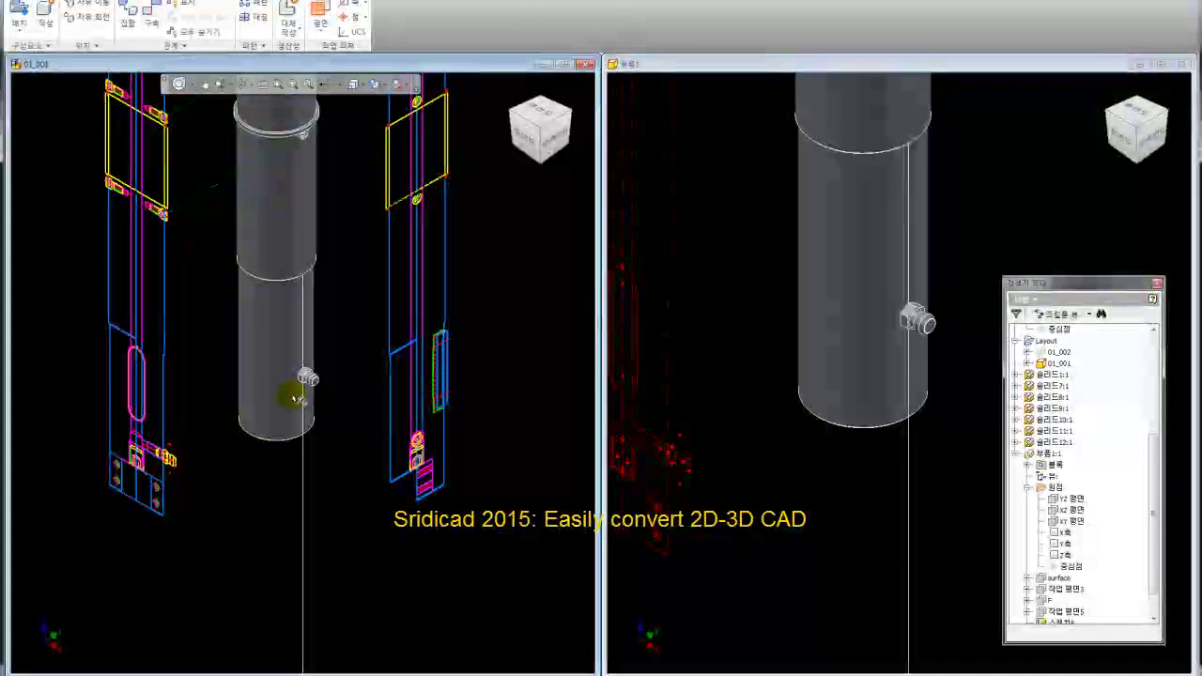
scroll(290, 397, "up", 2)
scroll(413, 431, "down", 2)
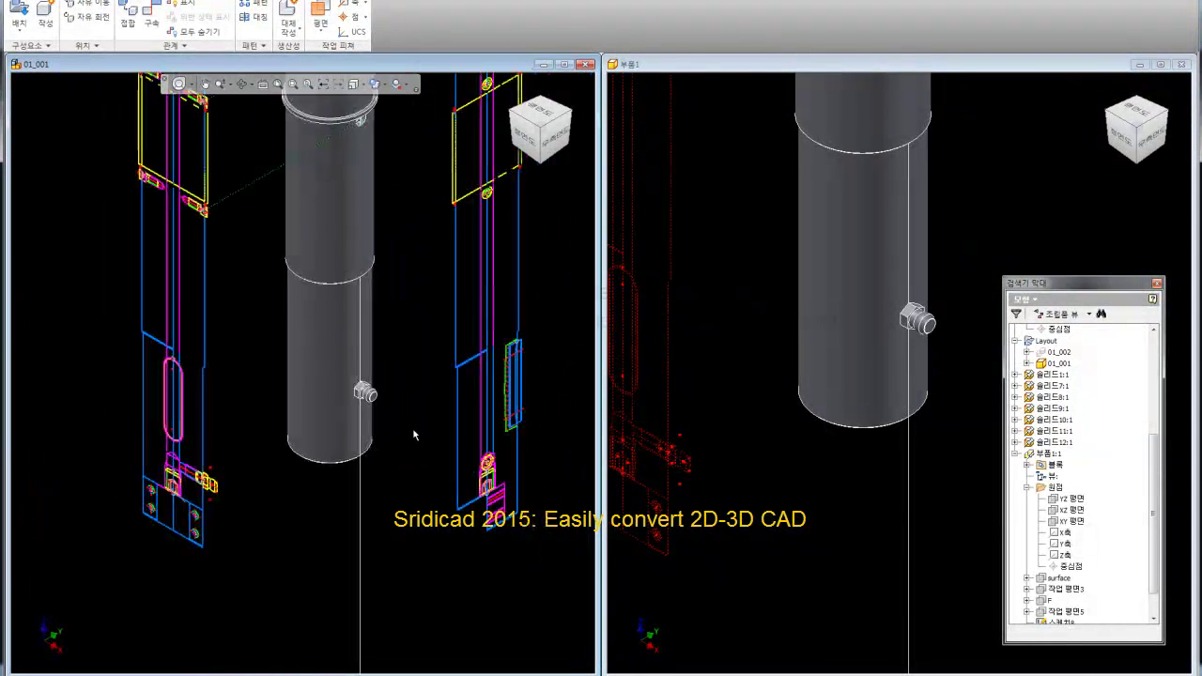
middle_click_drag(460, 358, 413, 376)
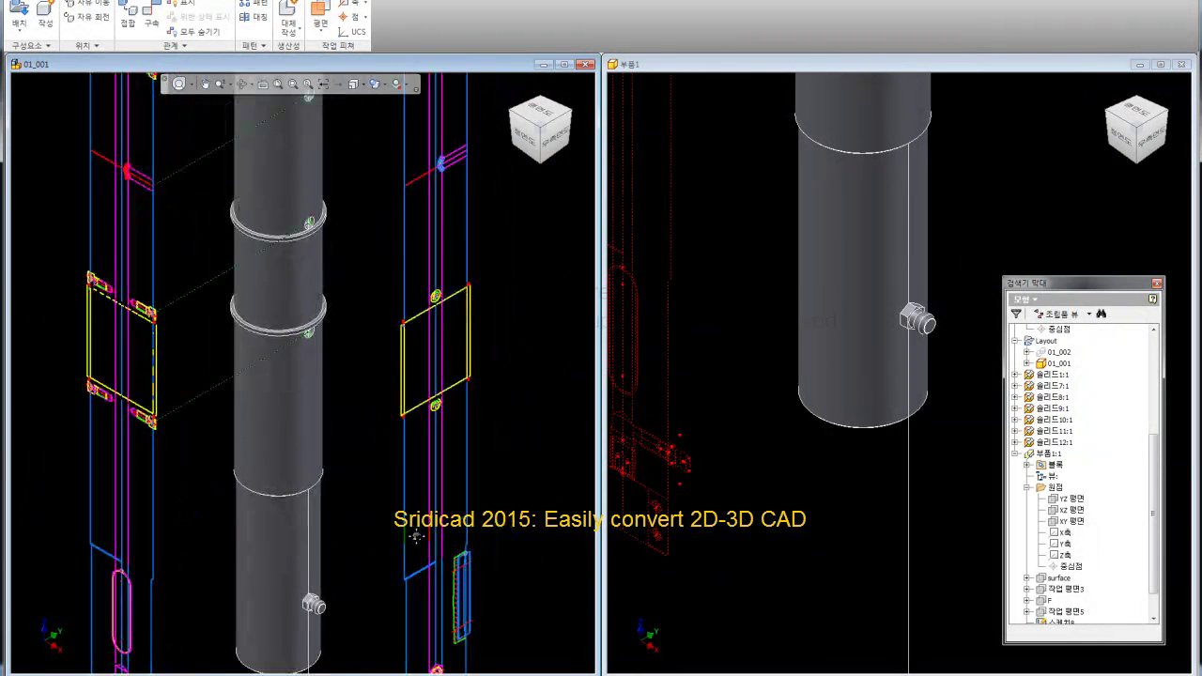
scroll(465, 282, "down", 3)
scroll(484, 203, "up", 4)
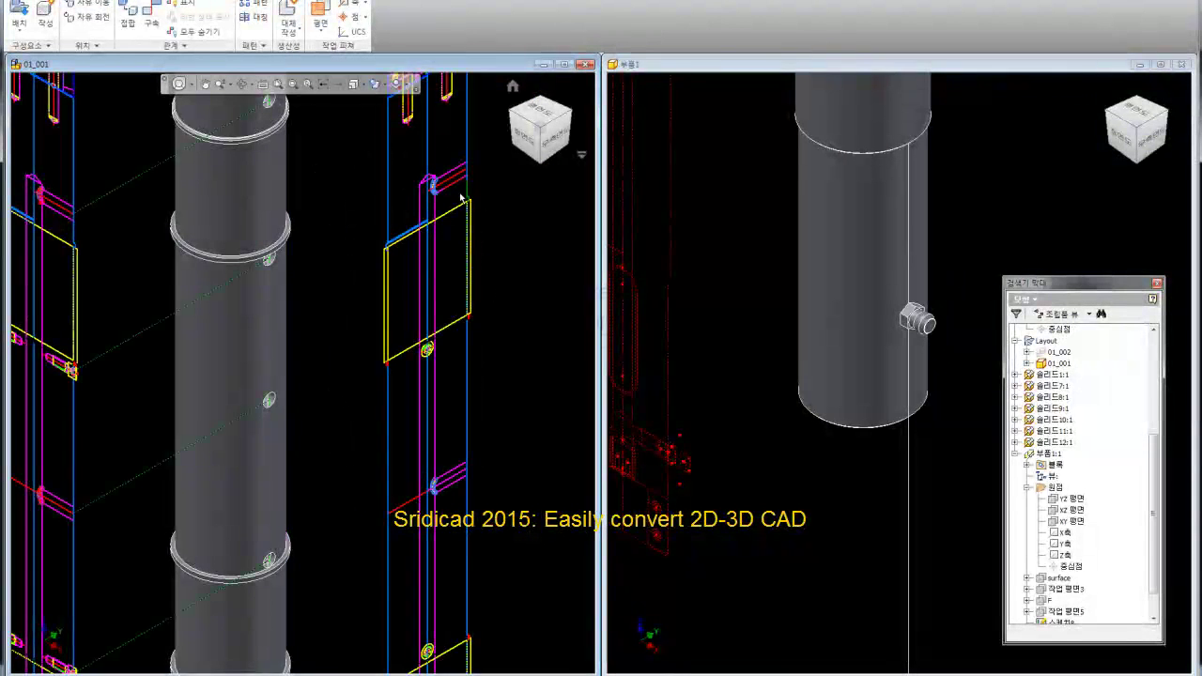
scroll(486, 212, "down", 2)
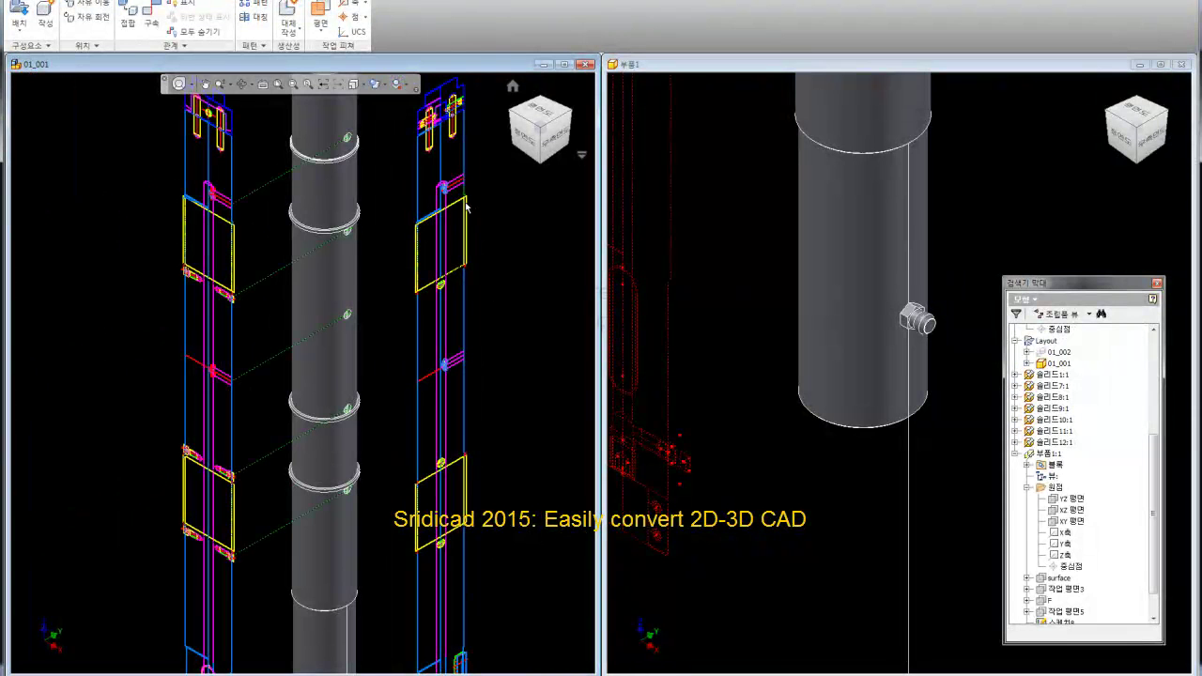
- Open the 01_002 layout component in its own window from the browser
left_click(1058, 351)
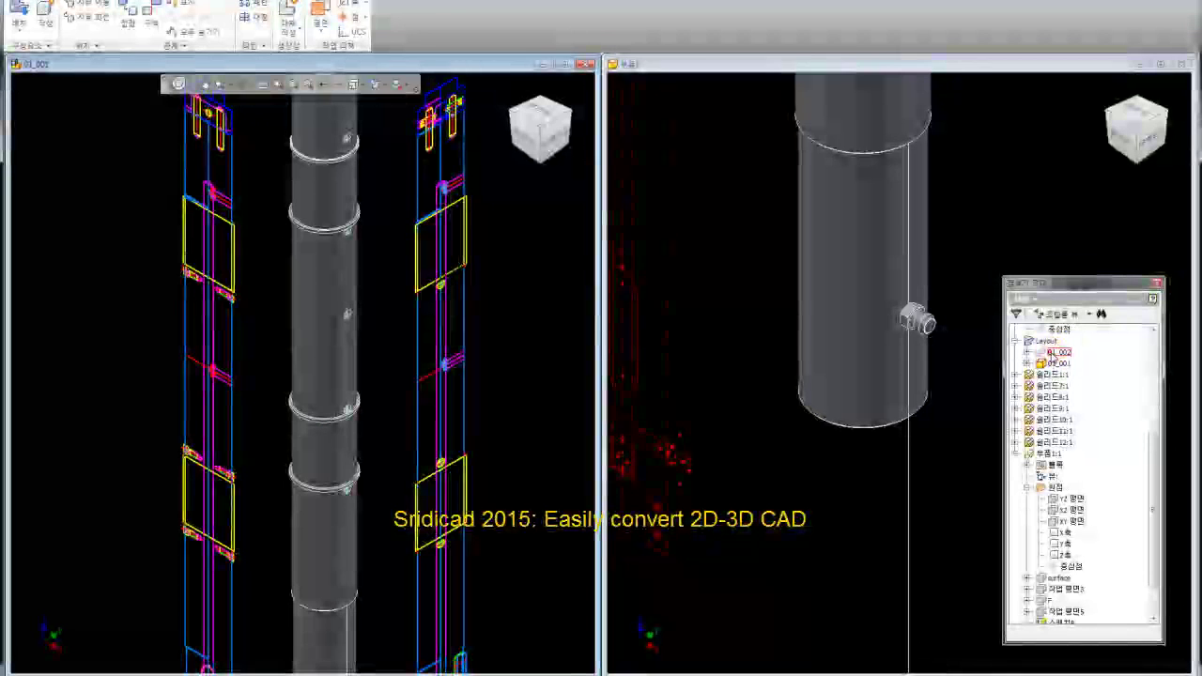
left_click(1052, 362, "ctrl")
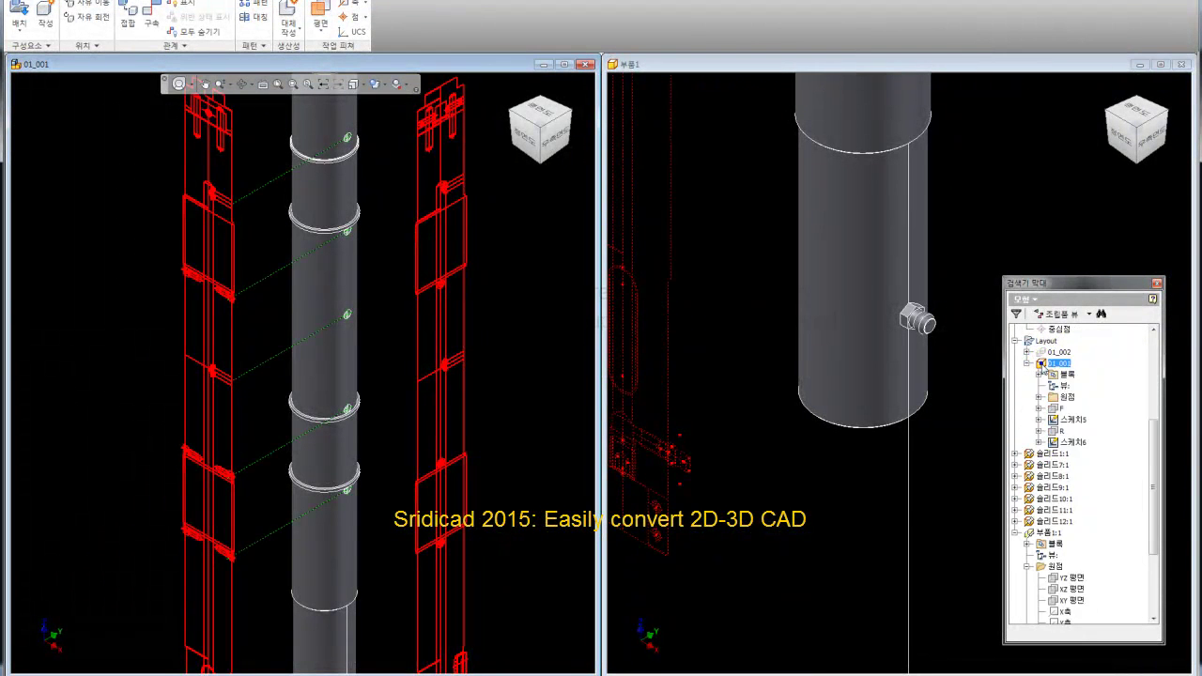
right_click(1040, 362)
left_click(1068, 393)
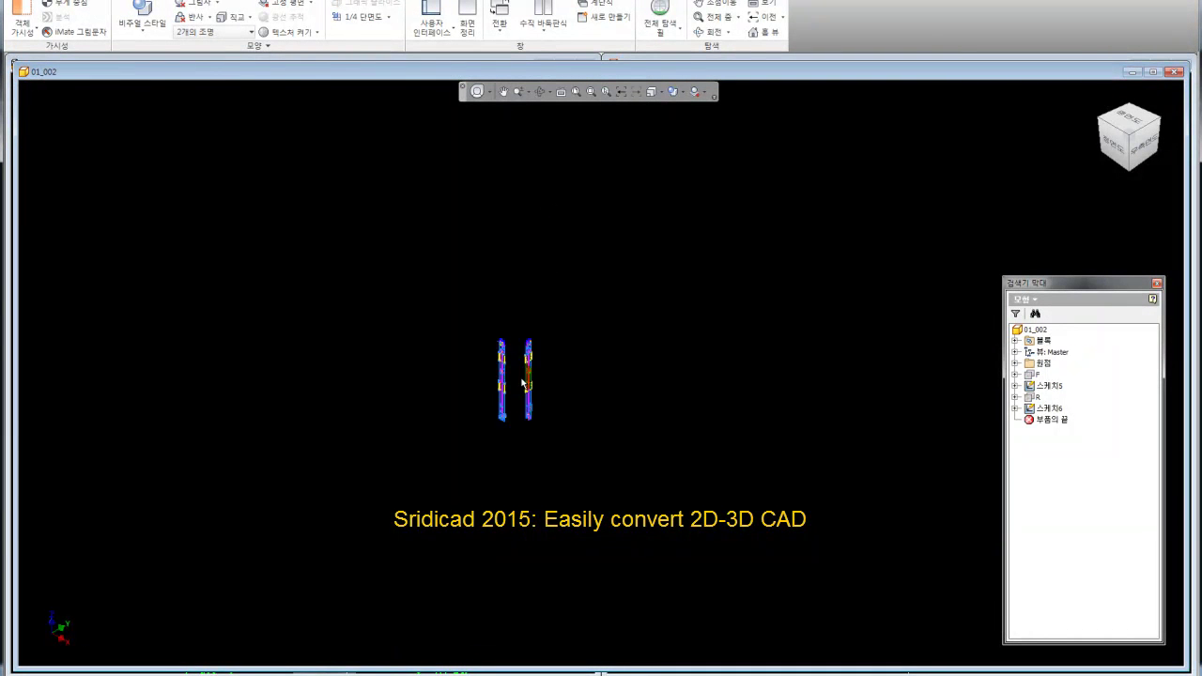
scroll(523, 383, "up", 5)
middle_click_drag(528, 221, 497, 264)
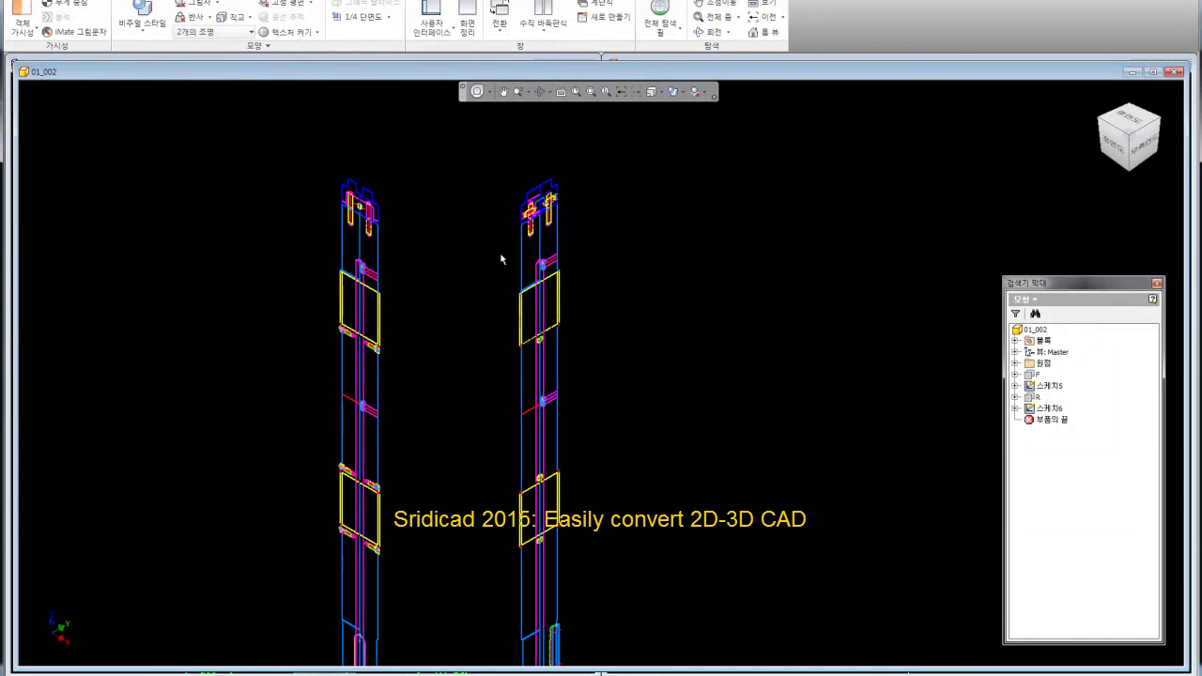
scroll(500, 261, "up", 2)
scroll(500, 261, "down", 2)
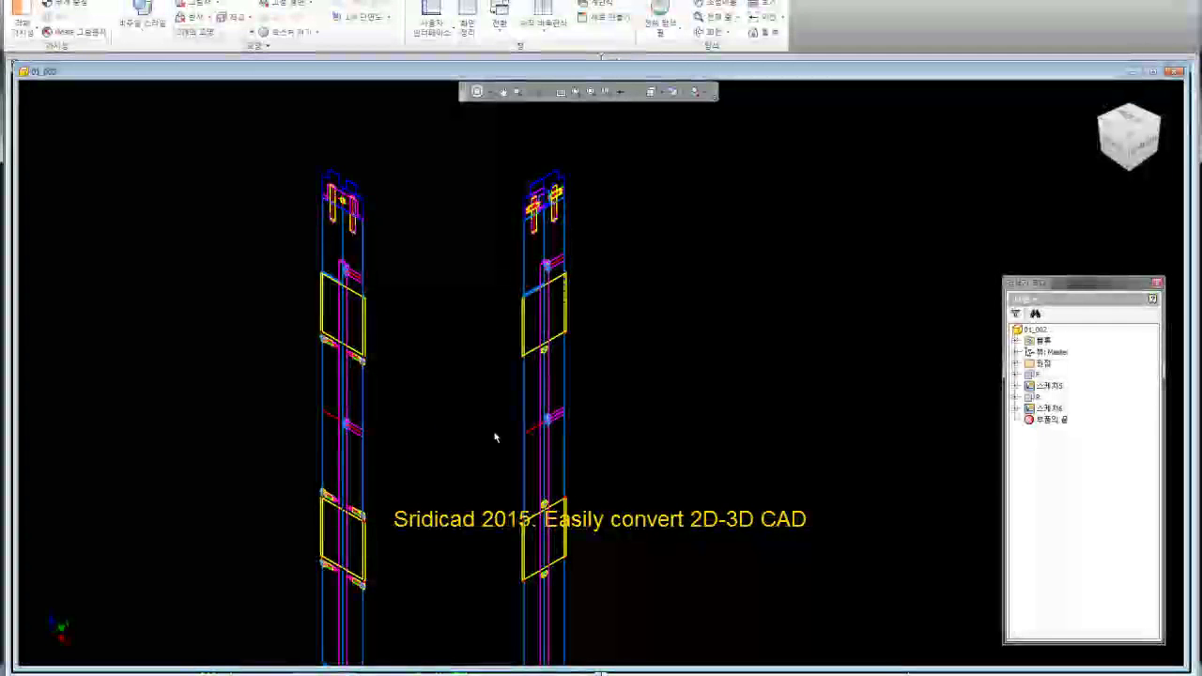
middle_click_drag(494, 424, 499, 352, "shift")
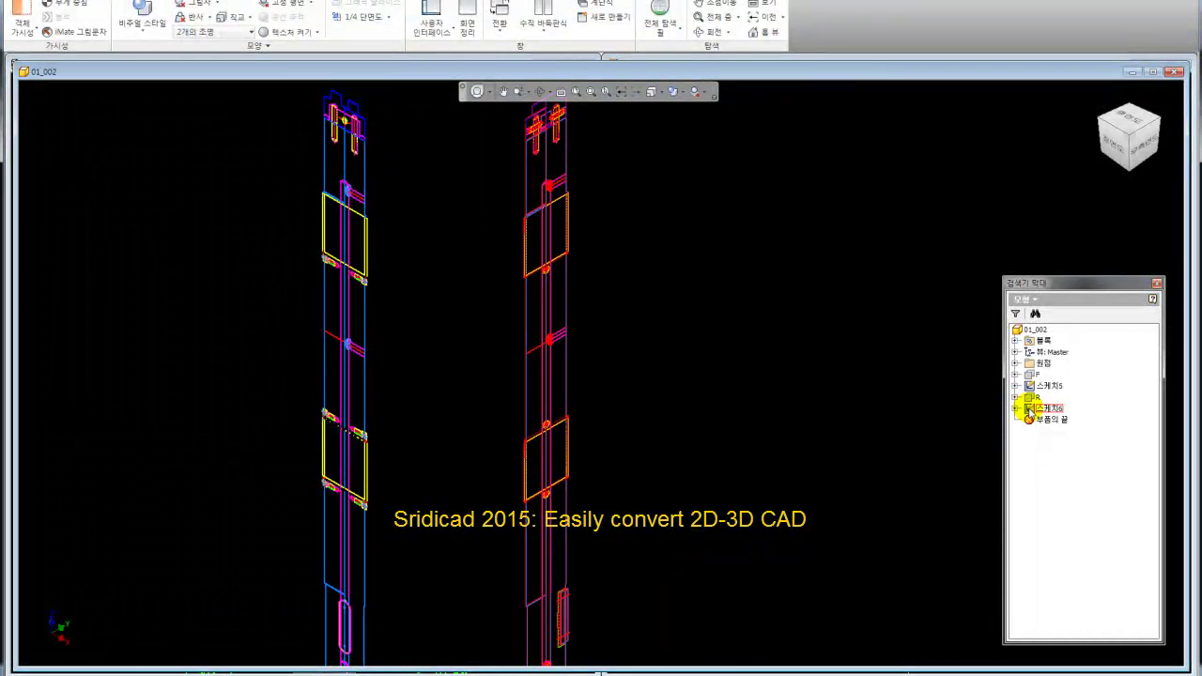
double_click(1030, 411)
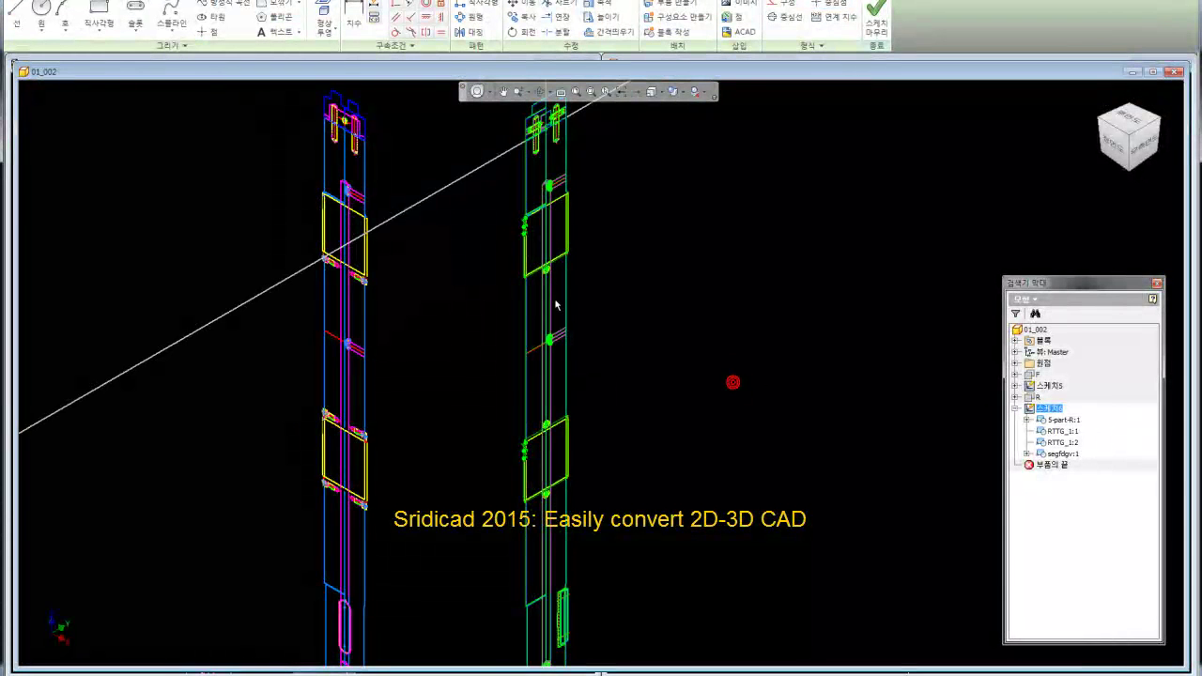
scroll(556, 305, "down", 2)
mouse_move(507, 147)
left_mouse_down()
mouse_move(632, 453)
mouse_move(624, 568)
left_mouse_up()
left_click_drag(507, 146, 539, 474)
scroll(556, 507, "up", 3)
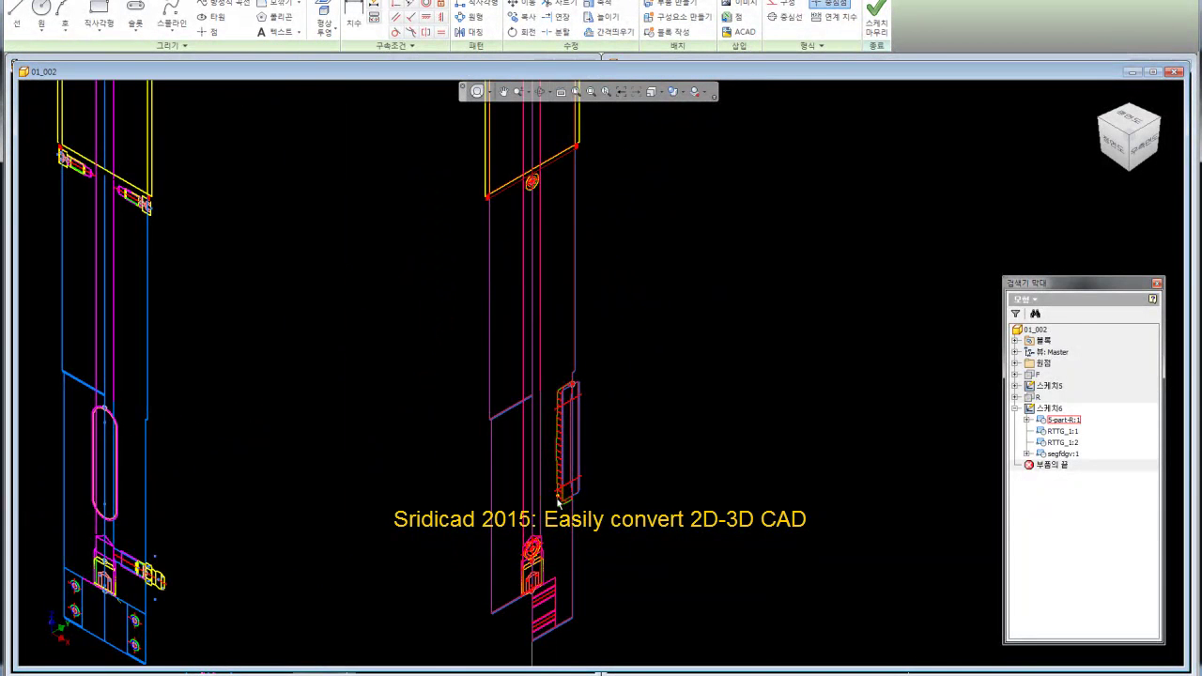
scroll(557, 501, "up", 2)
scroll(594, 394, "up", 2)
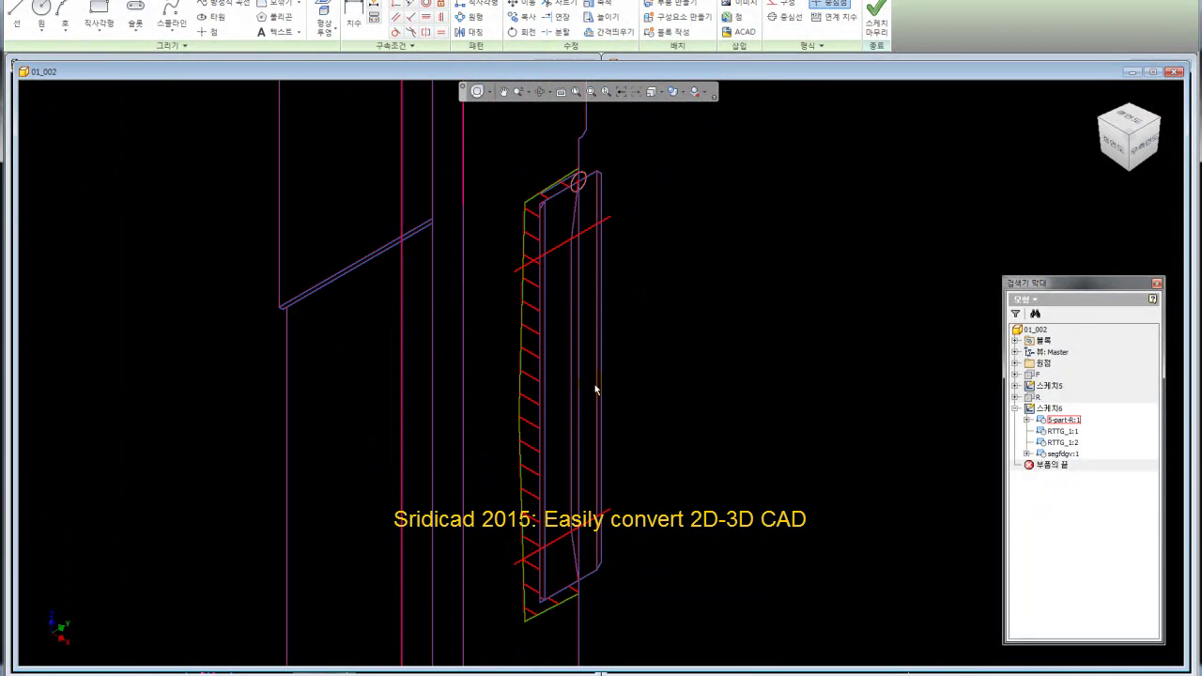
left_click(594, 385)
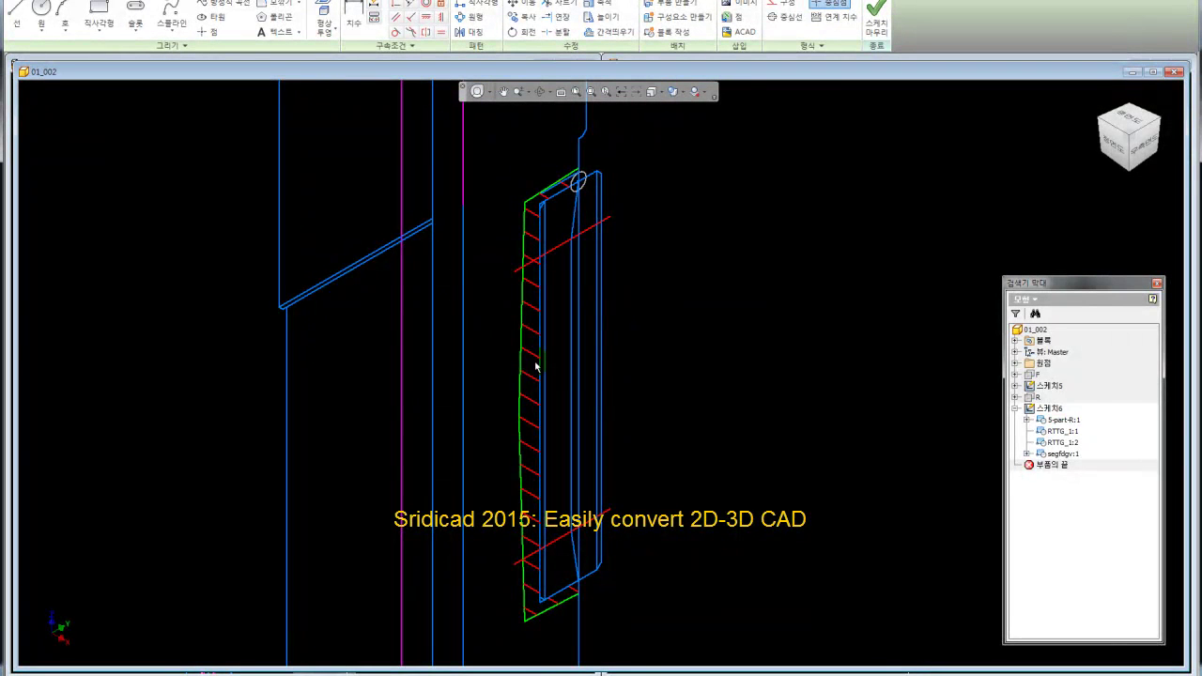
scroll(527, 367, "down", 3)
scroll(530, 395, "down", 2)
scroll(545, 451, "down", 2)
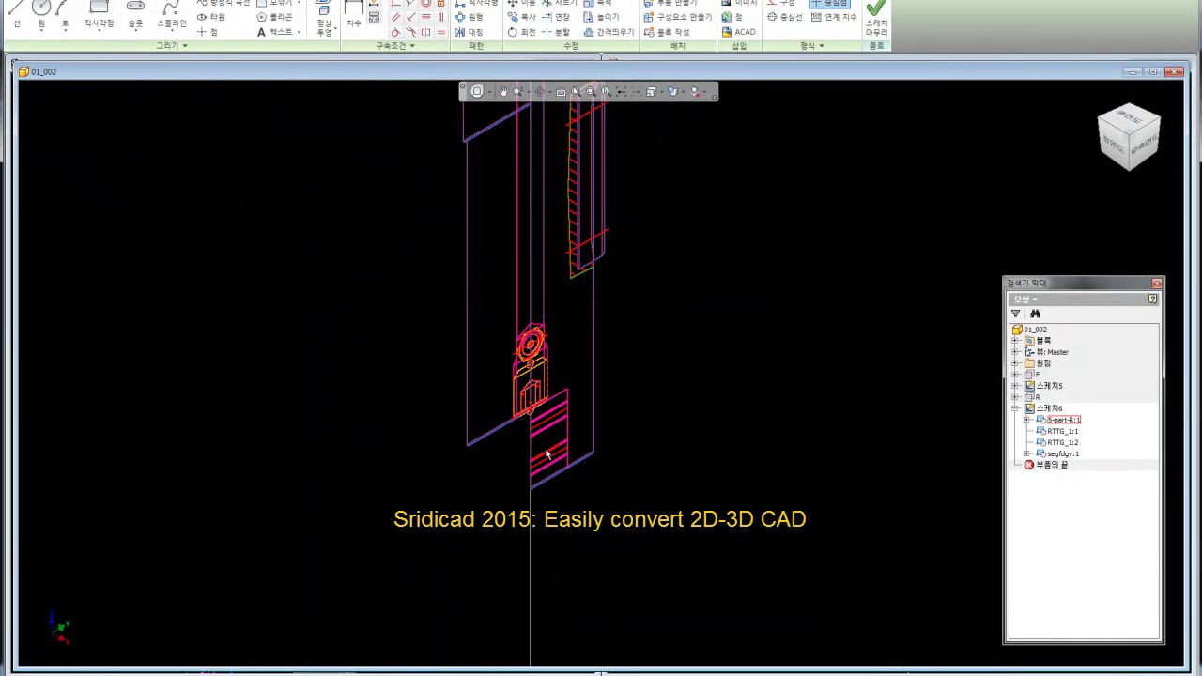
scroll(547, 455, "down", 2)
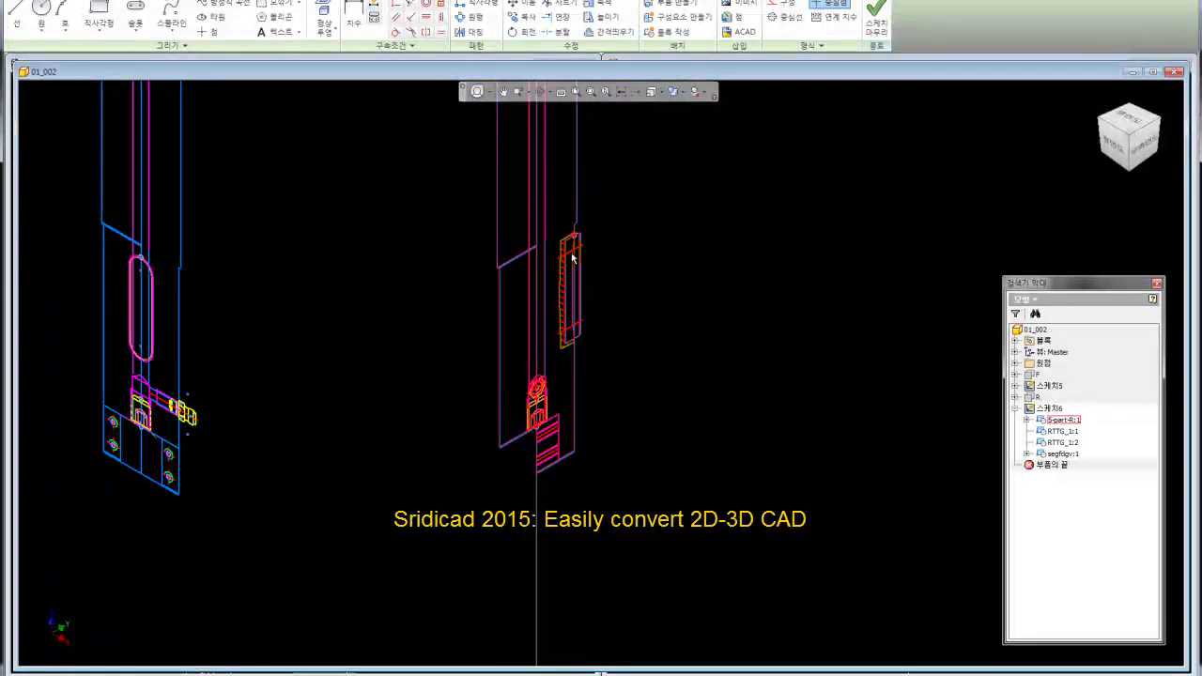
scroll(590, 257, "up", 4)
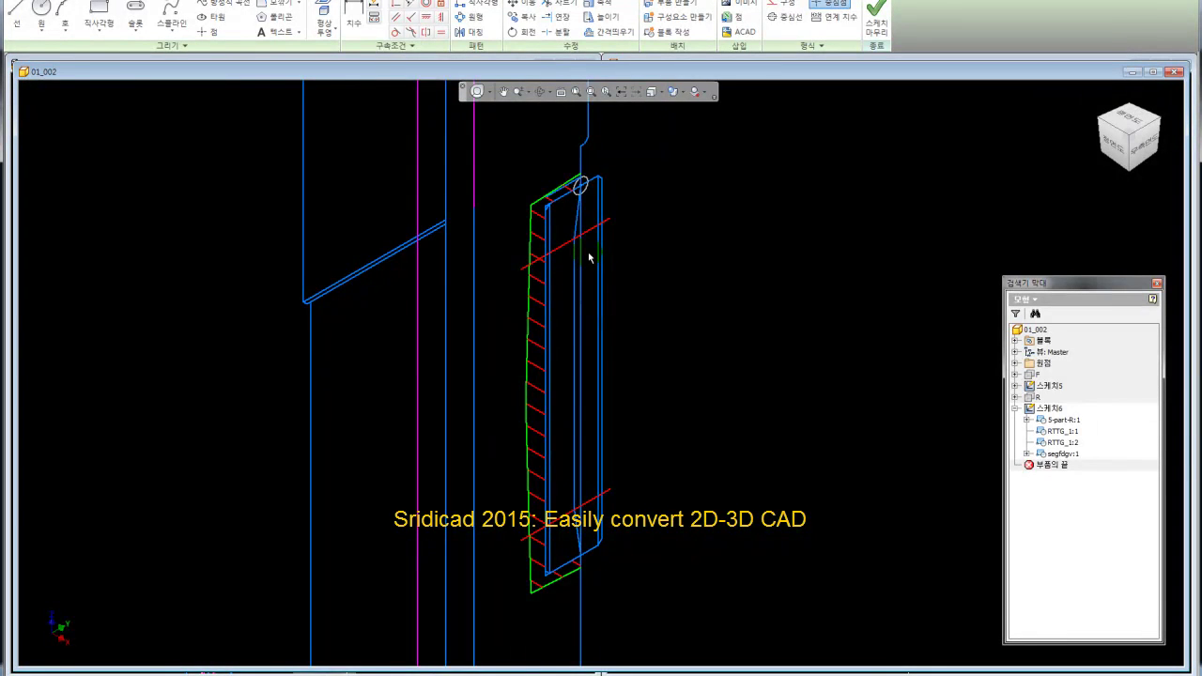
scroll(590, 258, "down", 4)
left_click(872, 21)
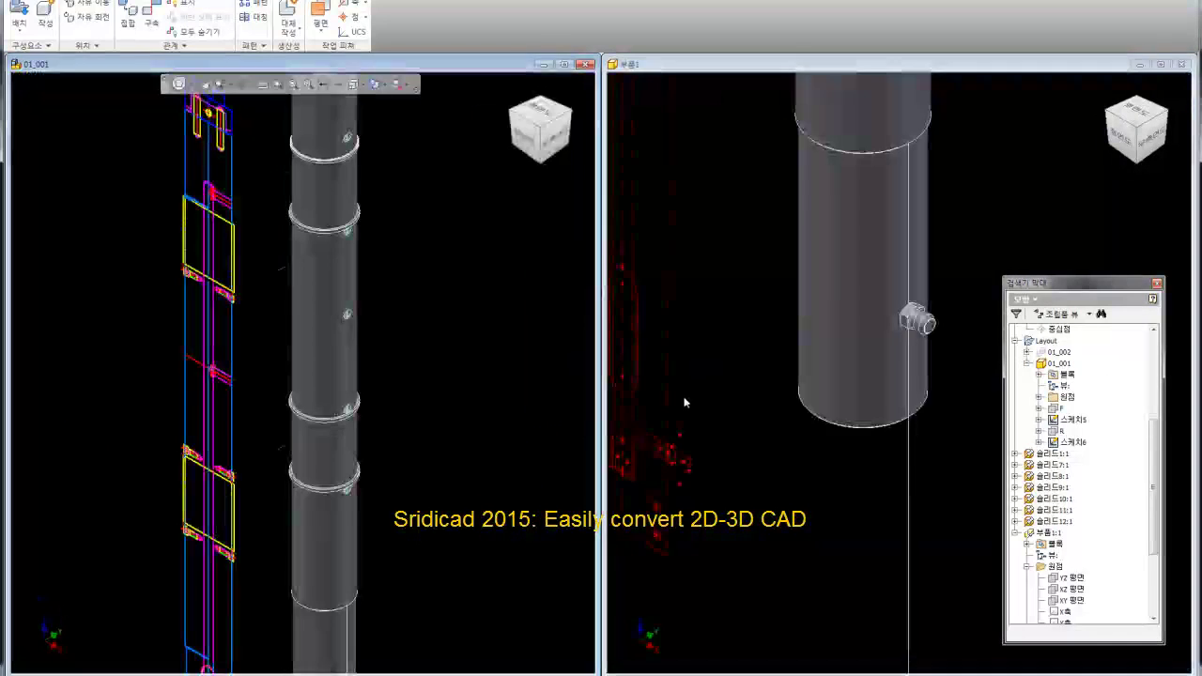
- Zoom the 01_001 viewport, then make the 부품1 part viewport active
scroll(431, 347, "down", 5)
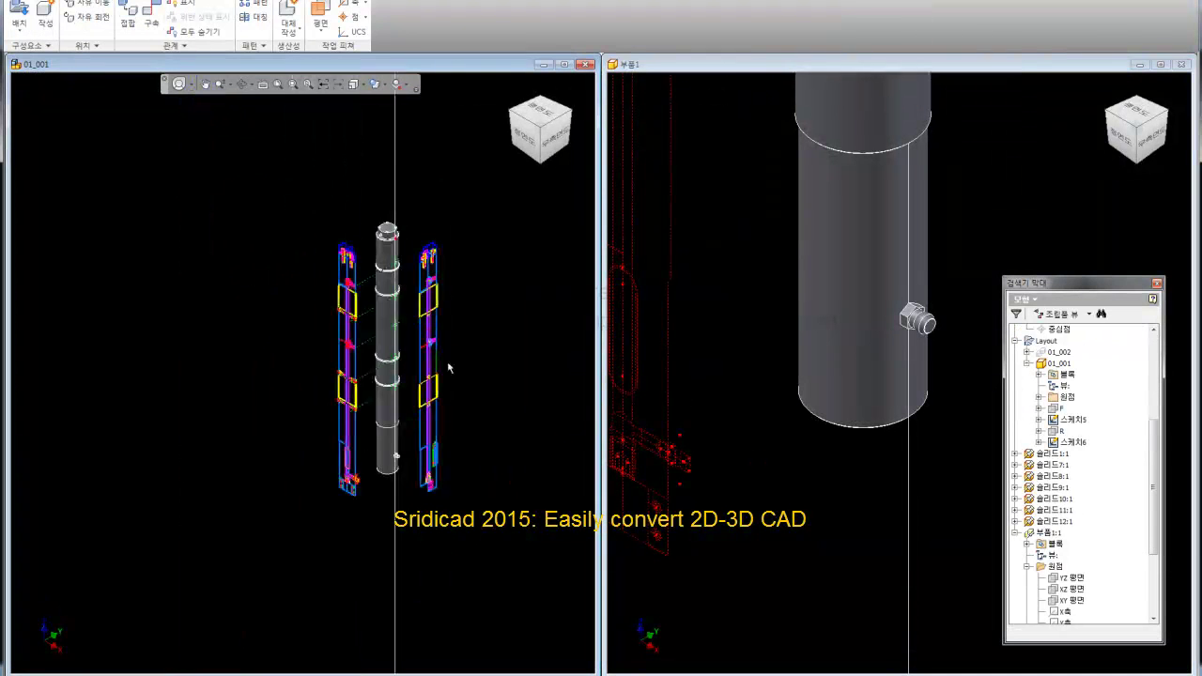
scroll(441, 385, "up", 1)
scroll(451, 407, "up", 1)
scroll(413, 479, "up", 2)
scroll(387, 446, "up", 2)
scroll(387, 446, "up", 1)
left_click(776, 505)
scroll(775, 434, "down", 4)
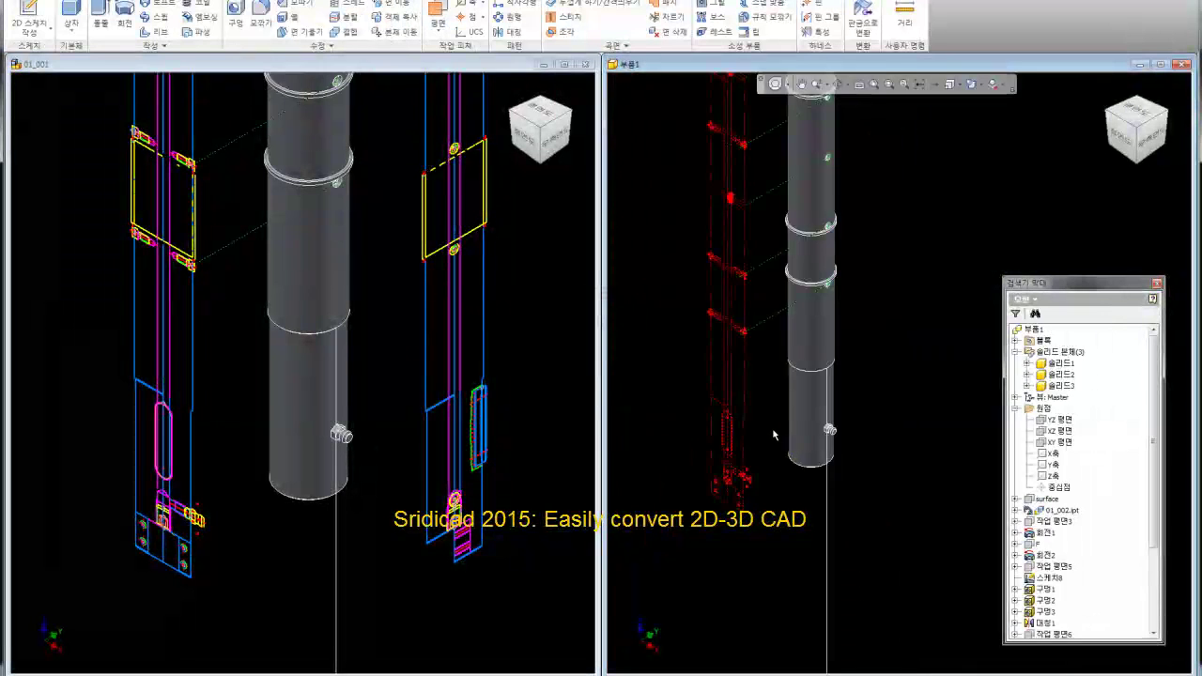
scroll(775, 434, "up", 2)
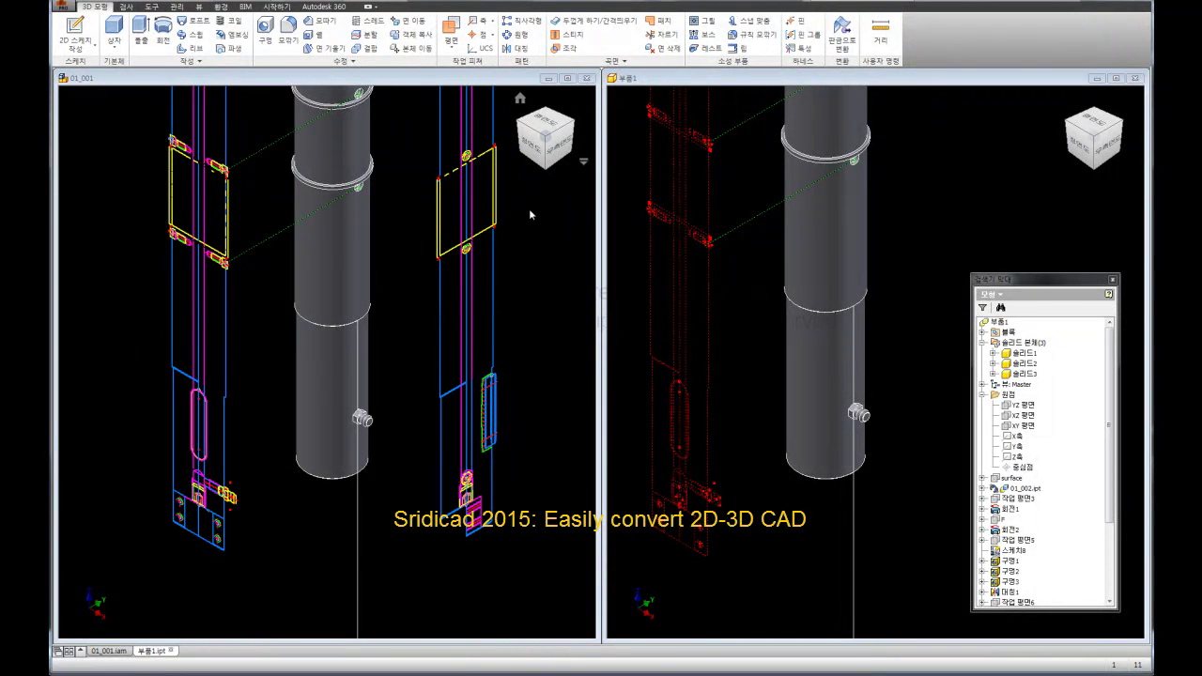
- Activate the 01_001 layout window and expand its feature list in the browser
left_click(545, 262)
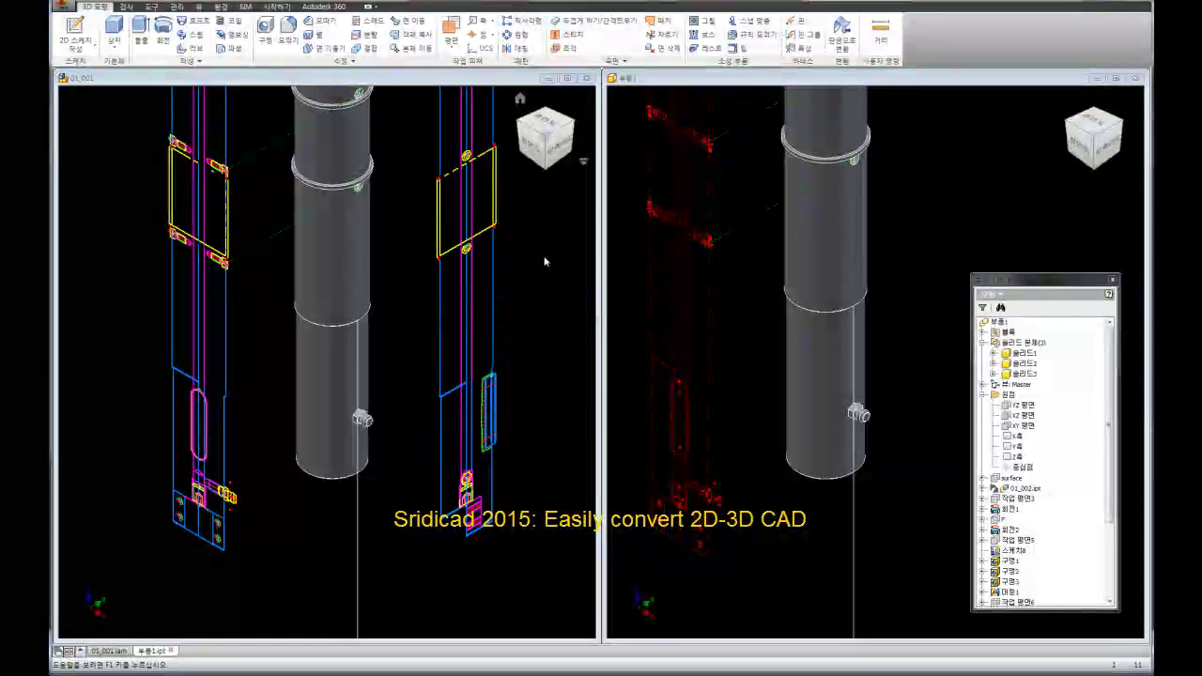
left_click(495, 315)
right_click(499, 316)
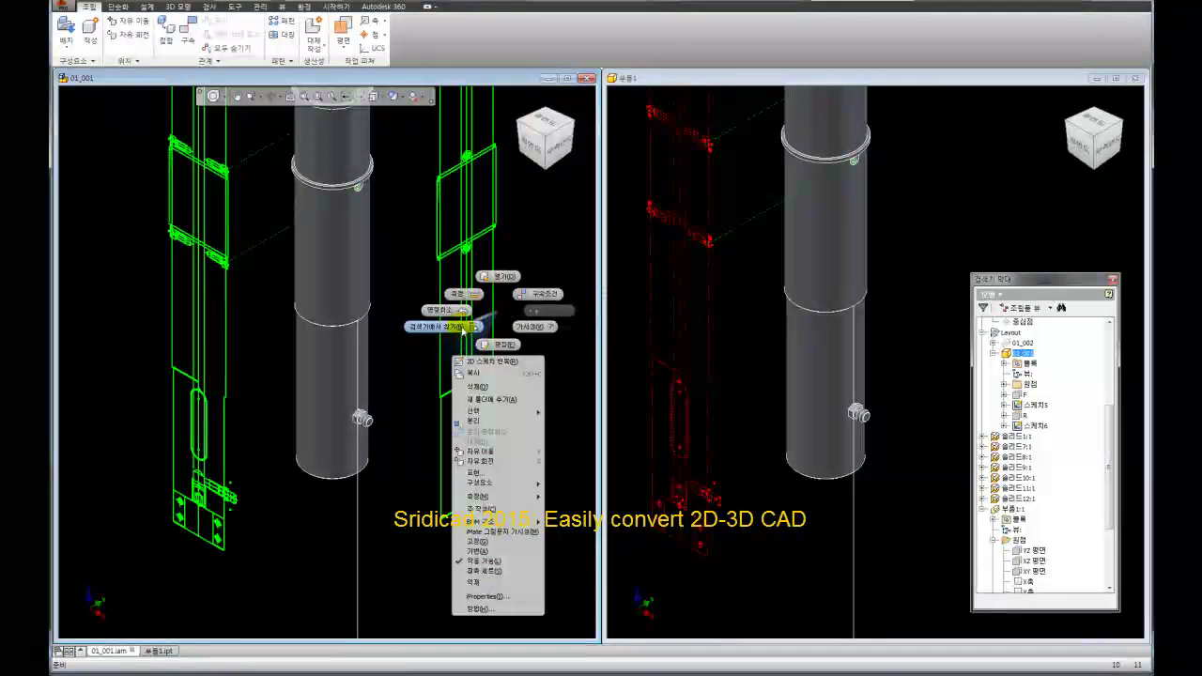
left_click(463, 328)
left_click_drag(1109, 439, 1110, 435)
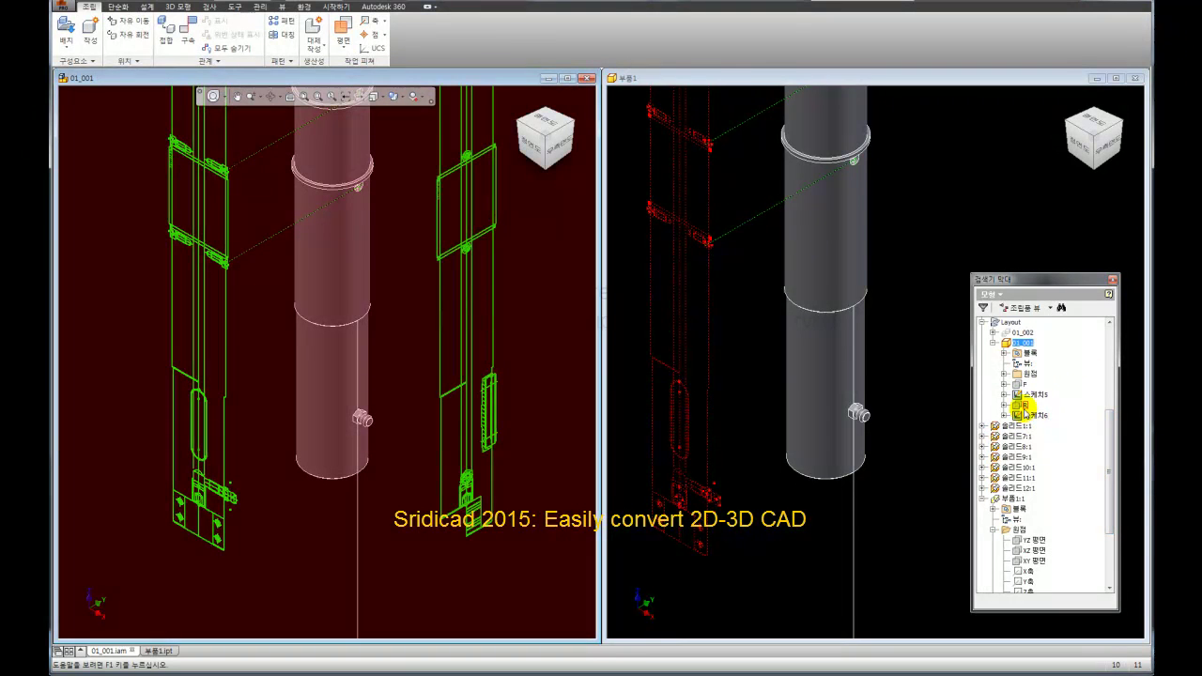
- Enter sketch 스케치6 for editing and leave it again
double_click(1026, 416)
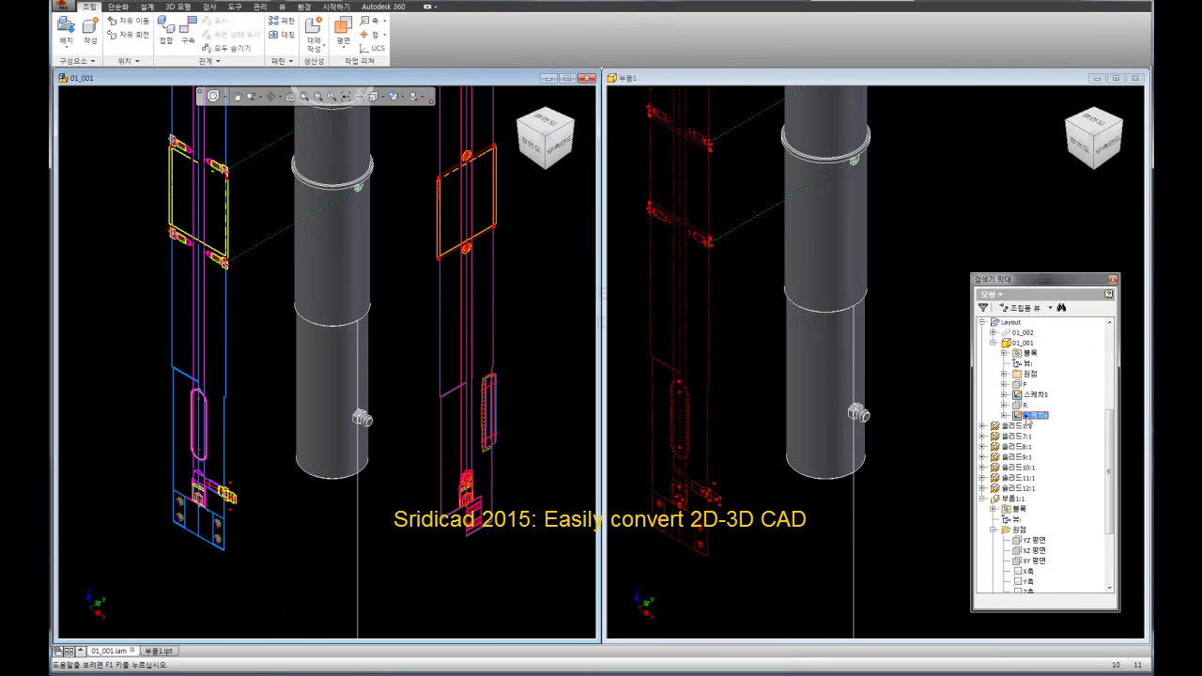
right_click(1027, 418)
left_click(1038, 421)
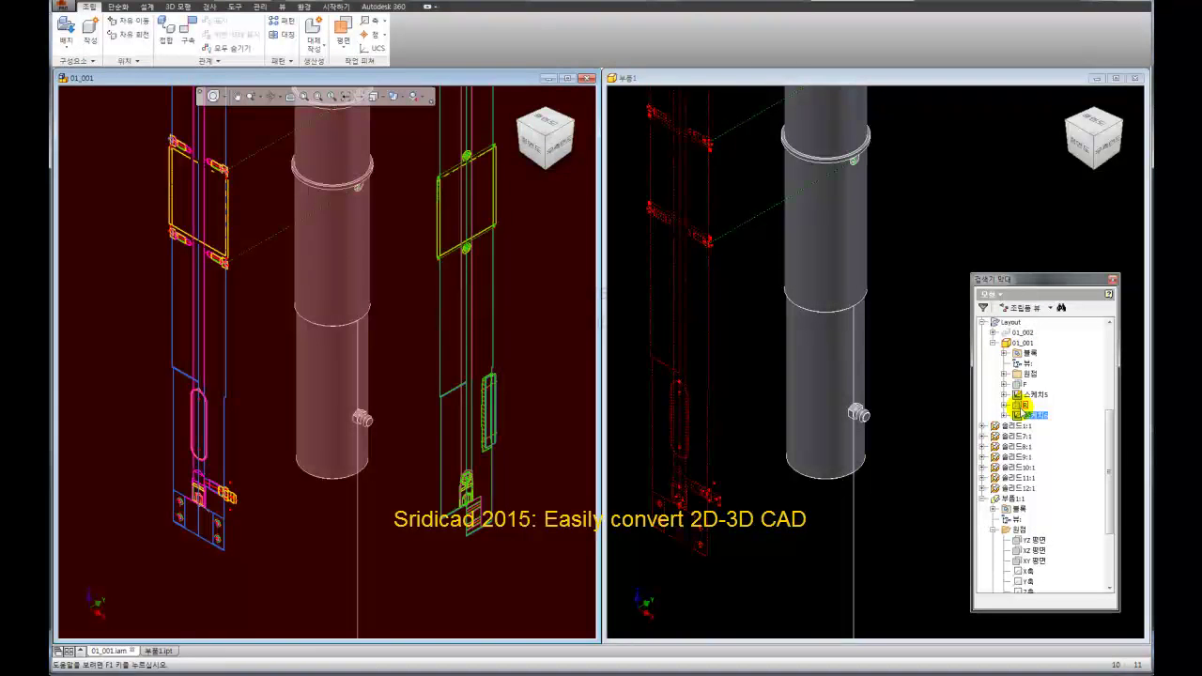
double_click(1030, 414)
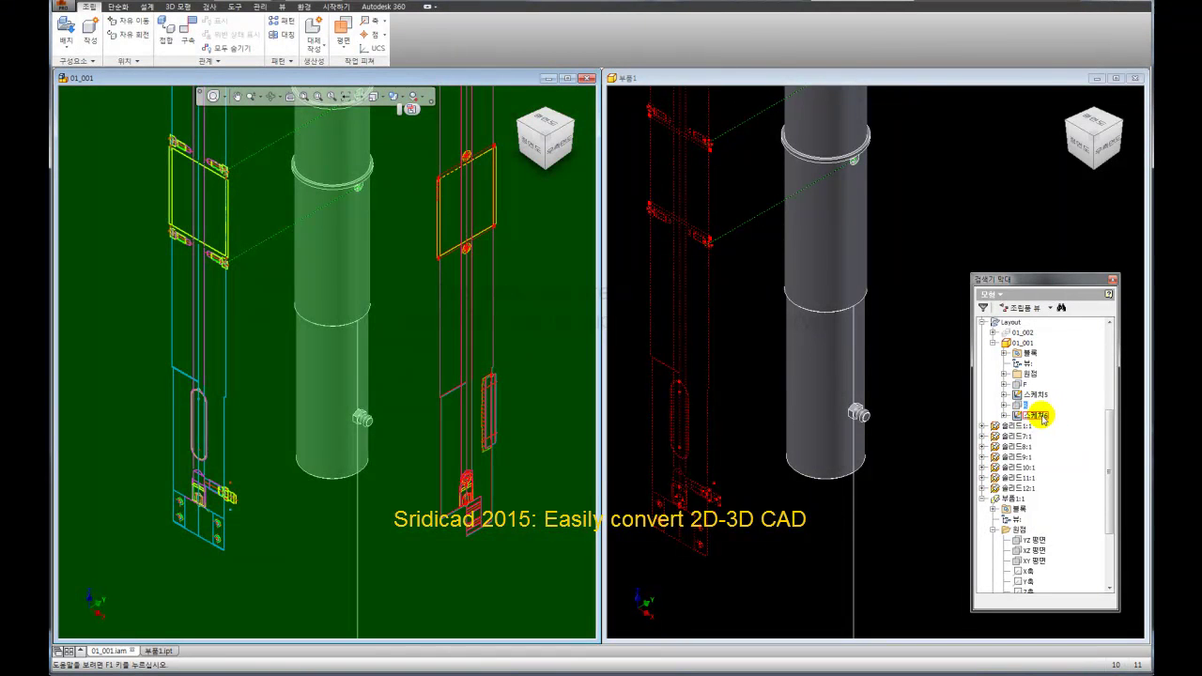
left_click(1082, 425)
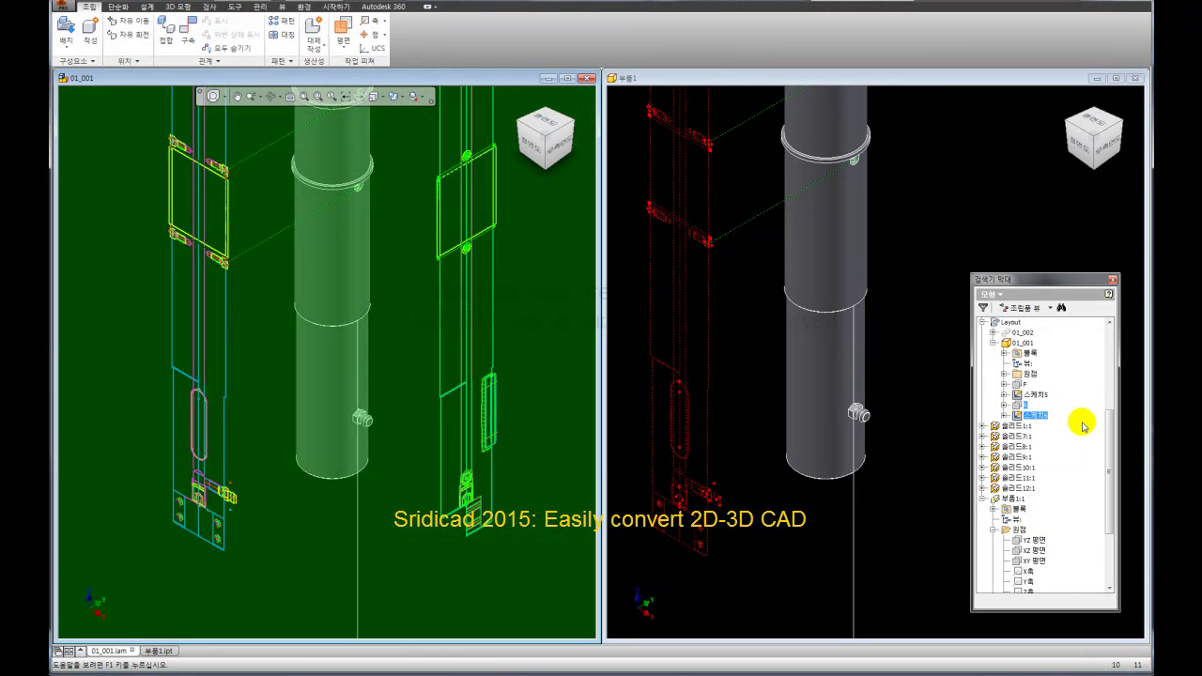
right_click(1035, 408)
right_click(1059, 401)
left_click(1039, 404)
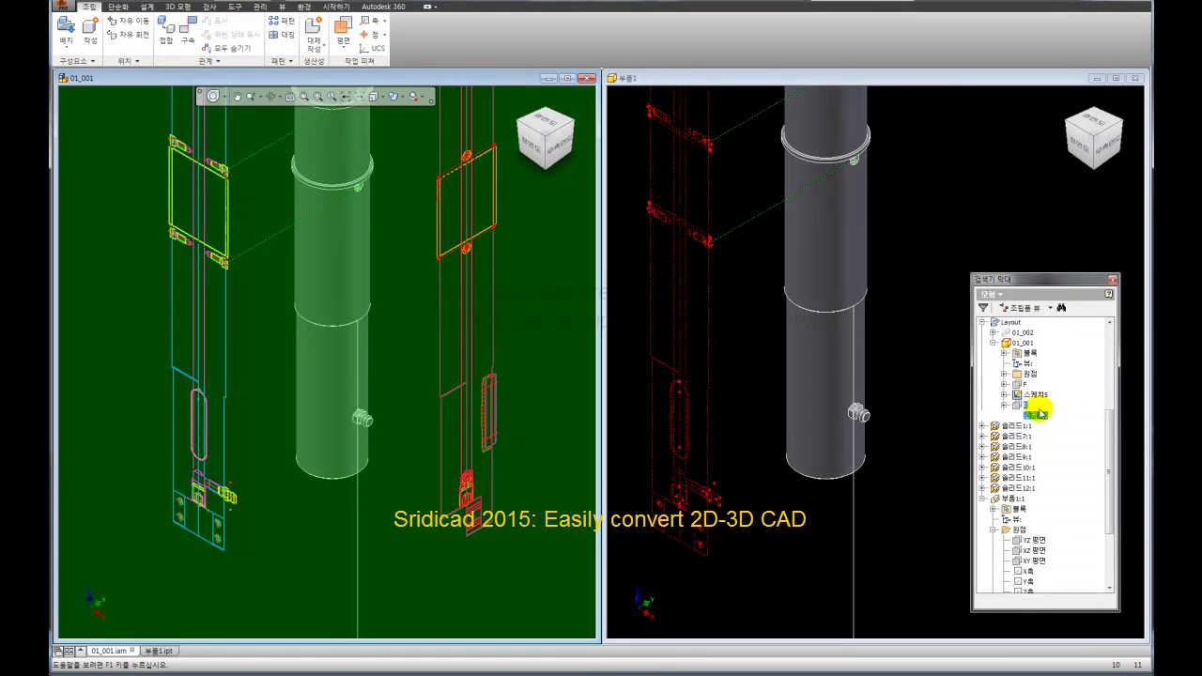
- Copy sketch 스케치6 with 복사 and drag the feature list panel aside
double_click(1017, 415)
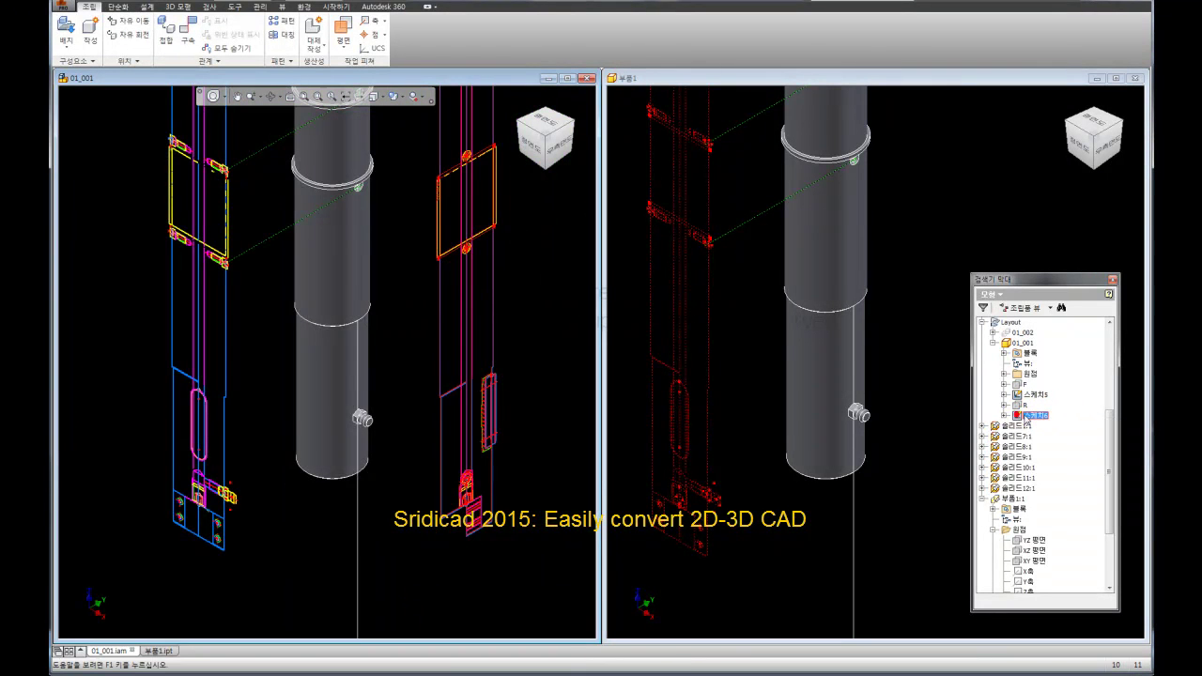
right_click(1019, 416)
left_click(1057, 434)
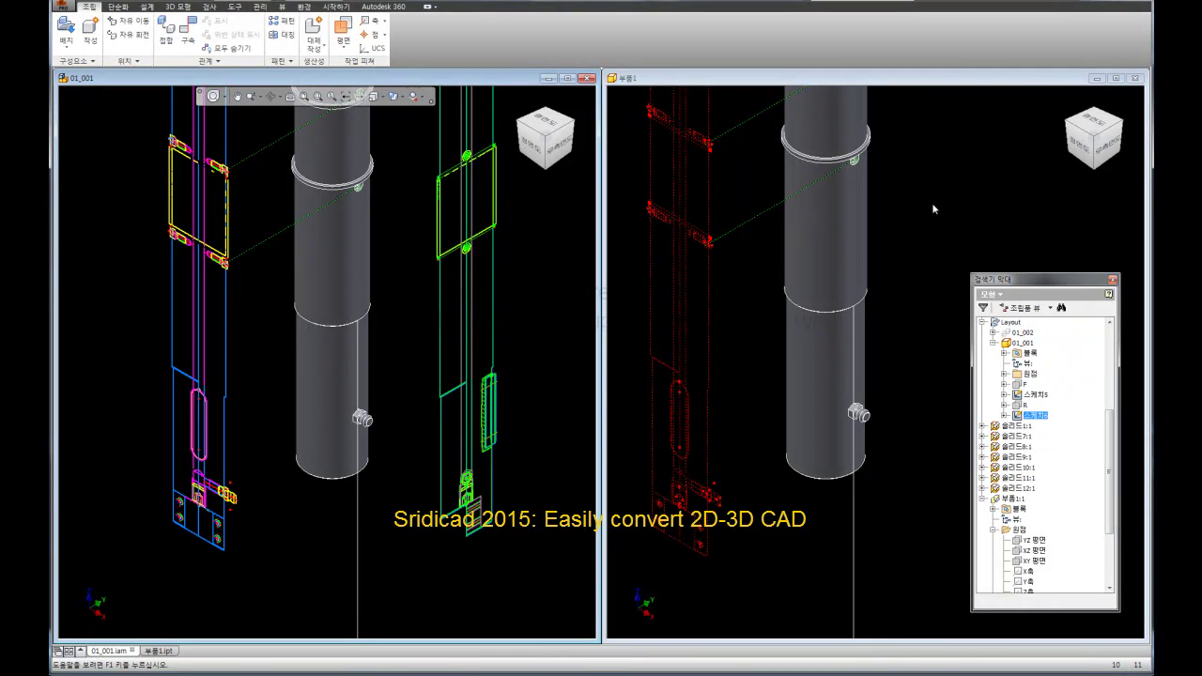
left_click_drag(1021, 279, 541, 241)
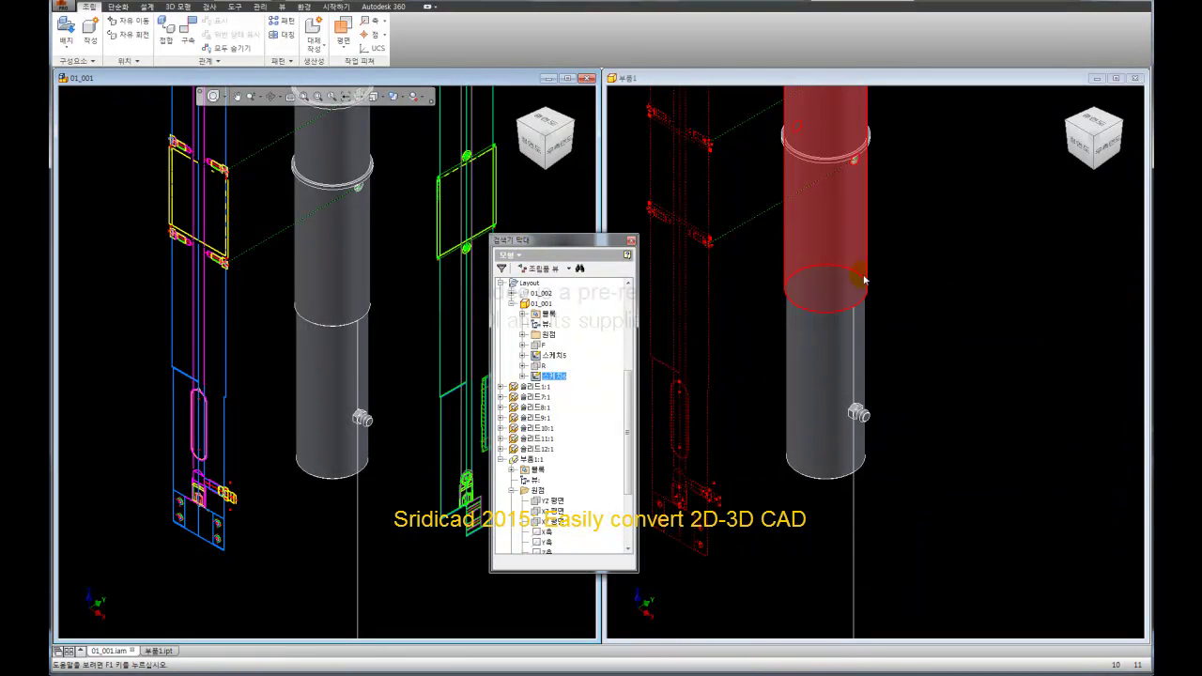
- Make 부품1 the active document and browse its model tree
left_click(958, 376)
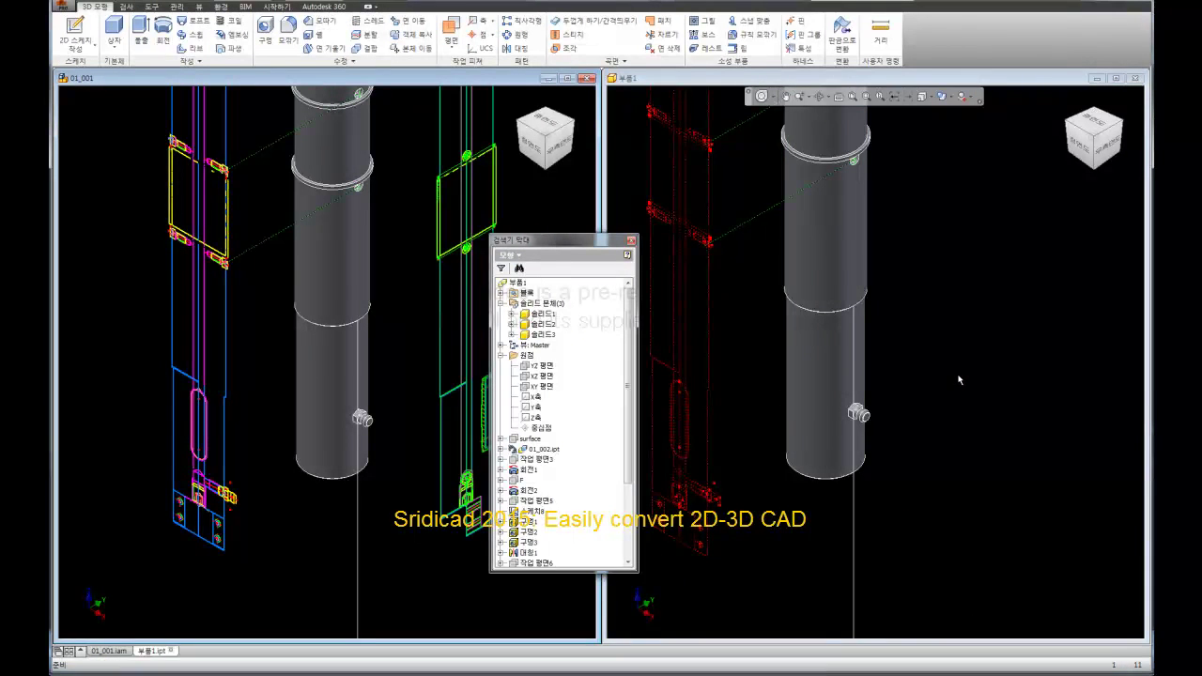
left_click(736, 407)
scroll(808, 406, "up", 3)
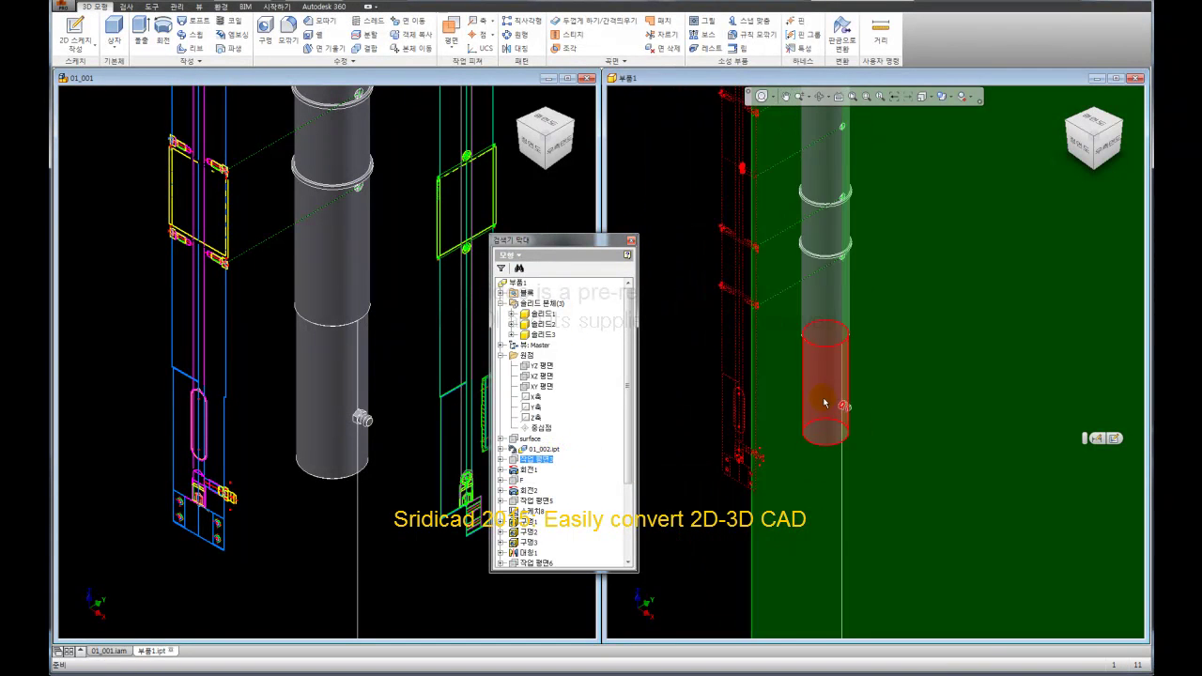
scroll(824, 405, "up", 3)
scroll(786, 302, "down", 2)
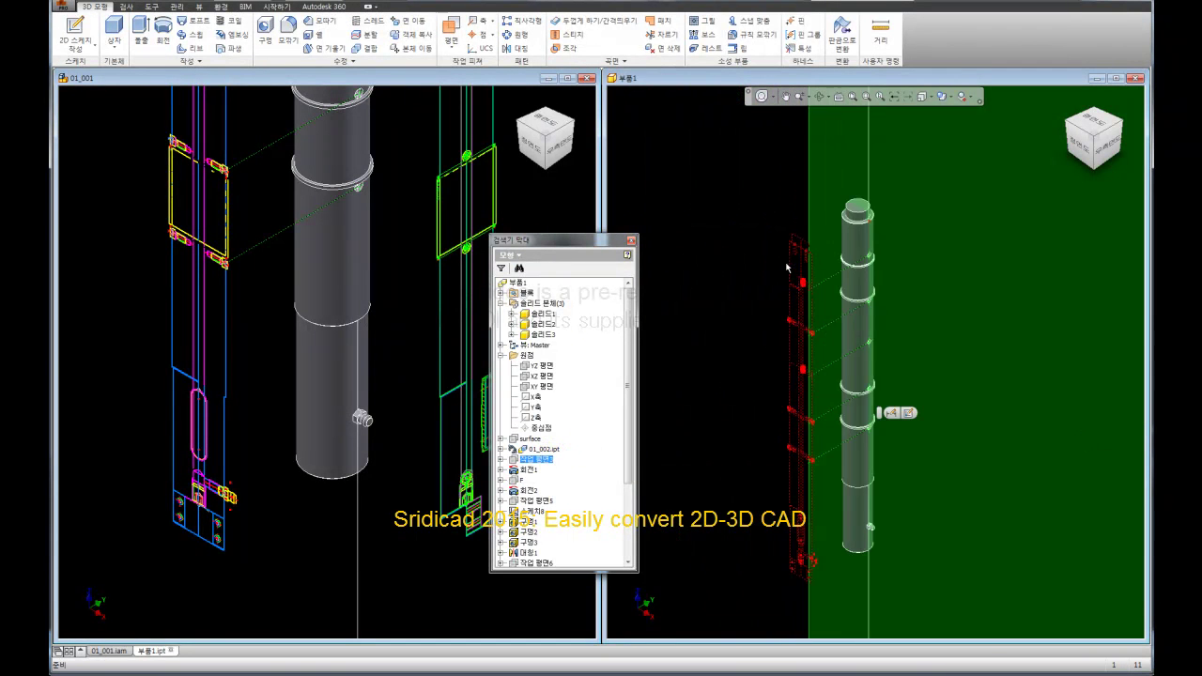
left_click(750, 304)
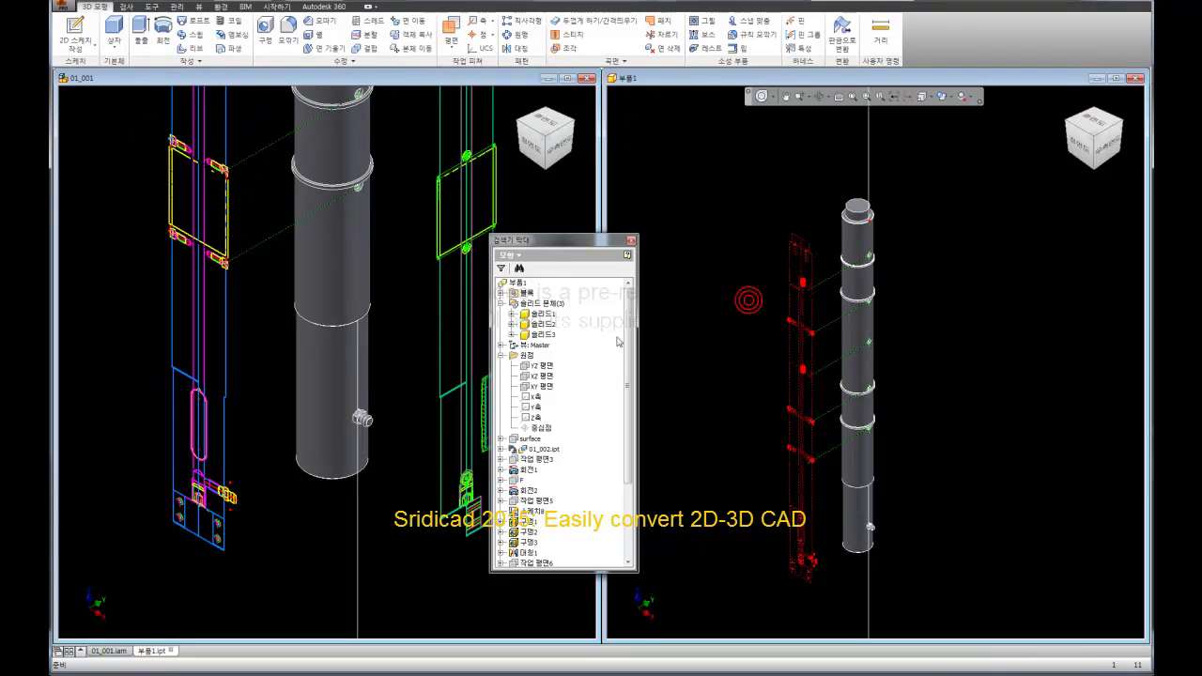
- Create a work plane offset 100 mm from the YZ plane
left_click(547, 365)
left_click(451, 38)
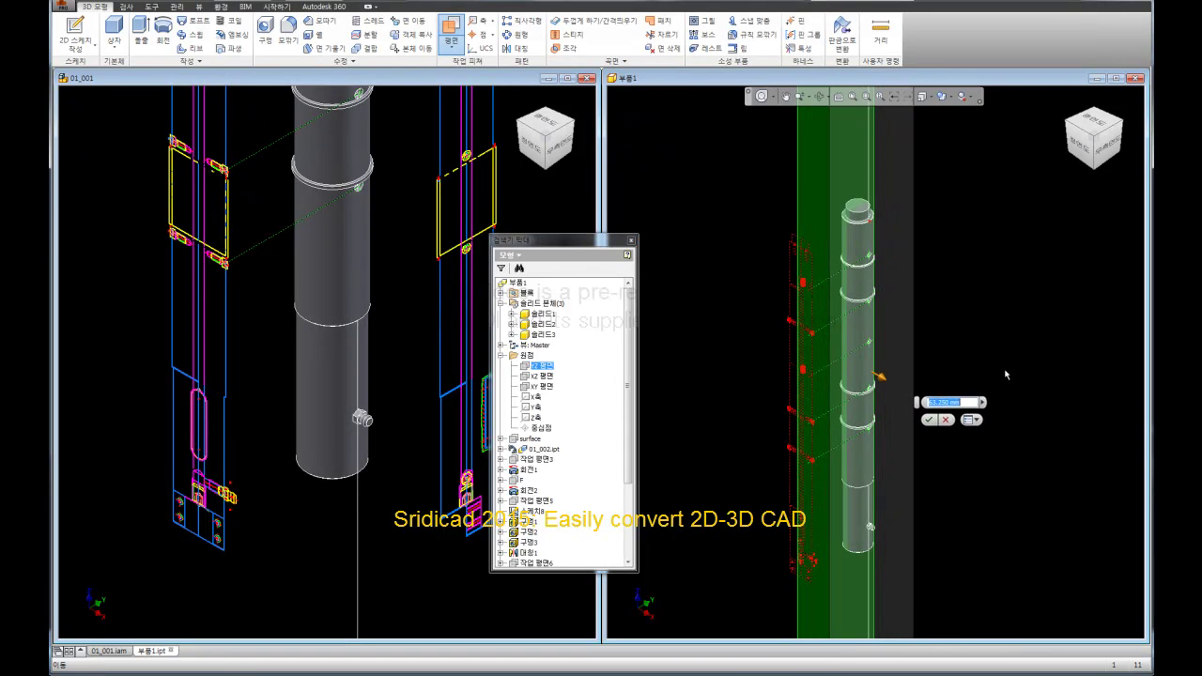
type("100")
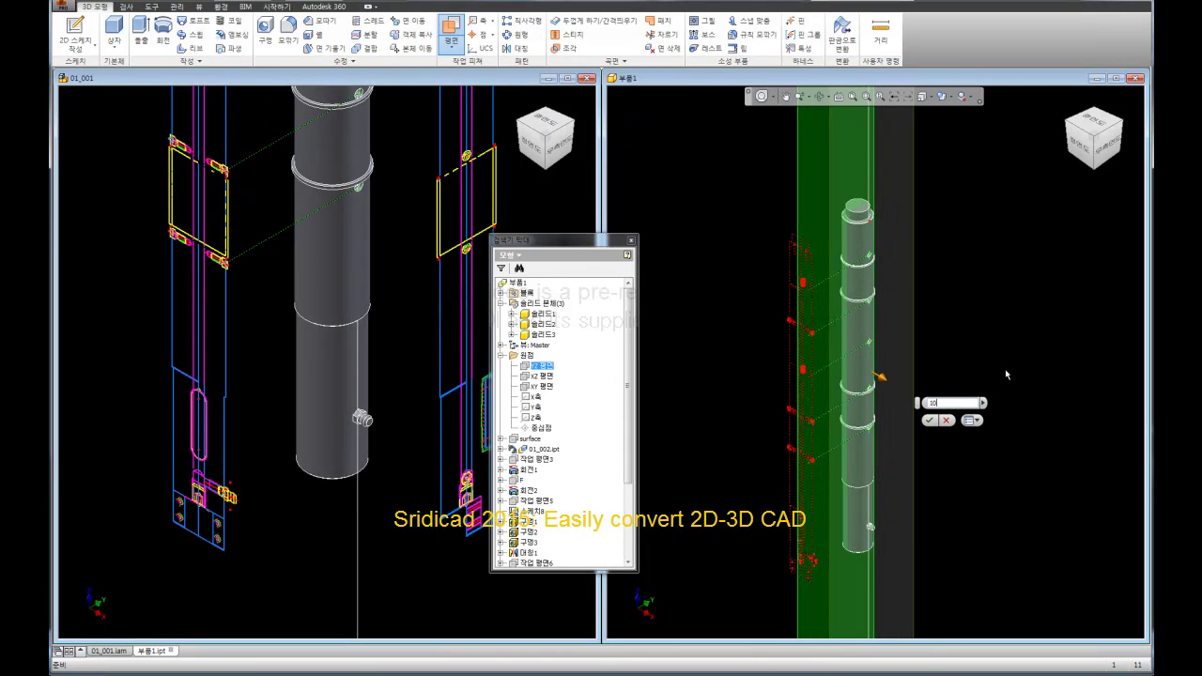
left_click(930, 419)
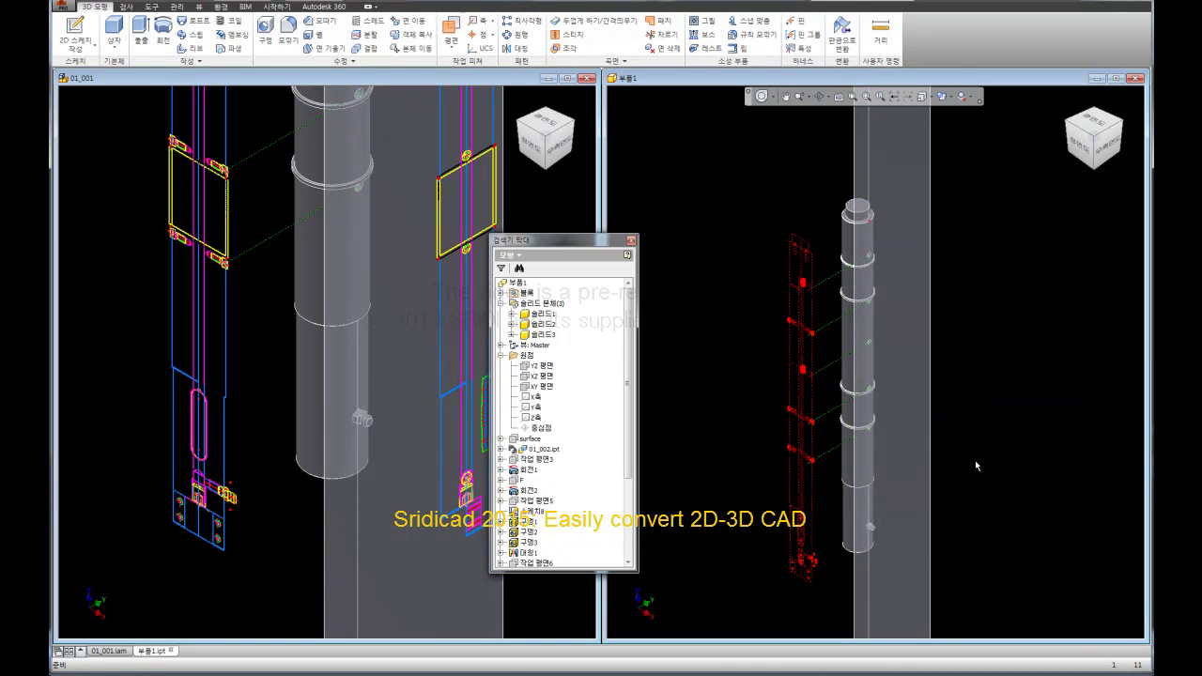
scroll(946, 460, "down", 3)
- Rename work plane 작업 평면7 to R
scroll(629, 432, "down", 4)
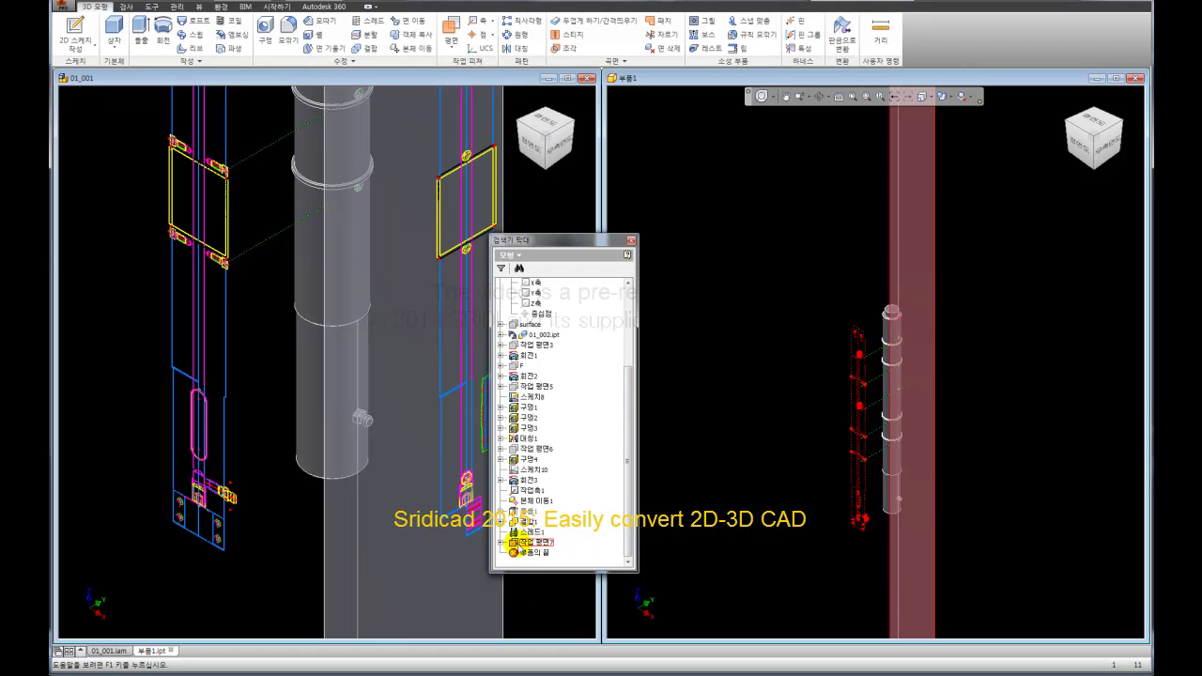
left_click(521, 542)
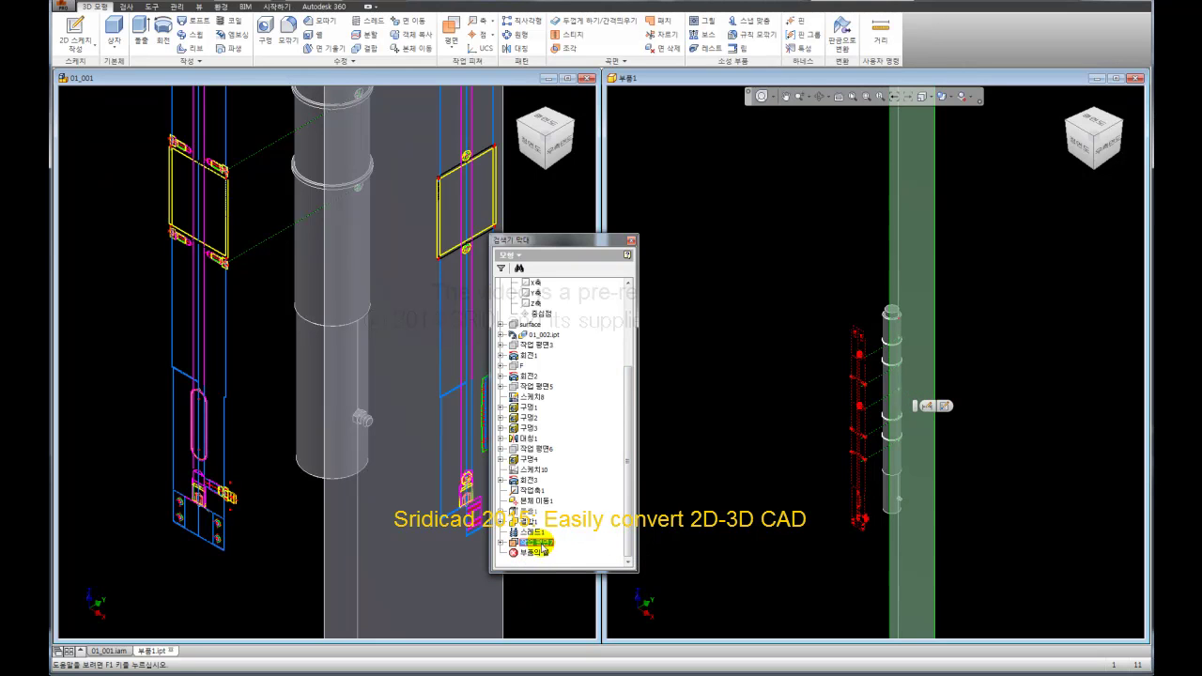
left_click(524, 542)
type("ㅍ")
key("Return")
- Zoom out and orbit the model to see plane R edge-on
right_click(524, 542)
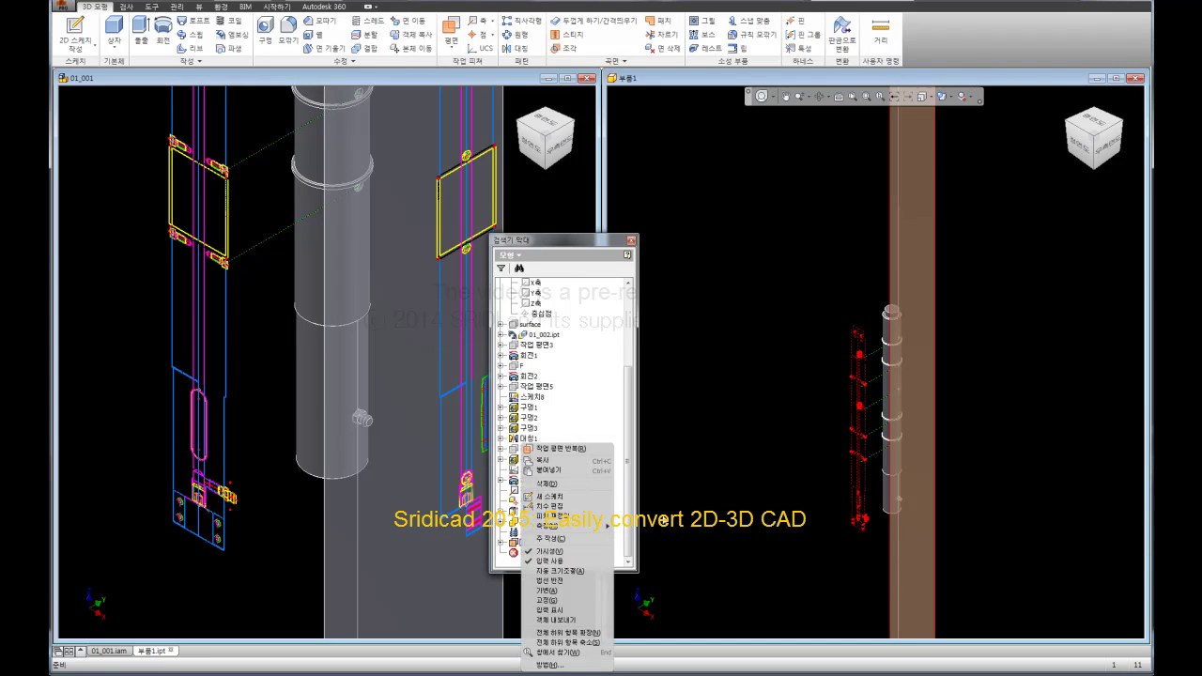
left_click(772, 528)
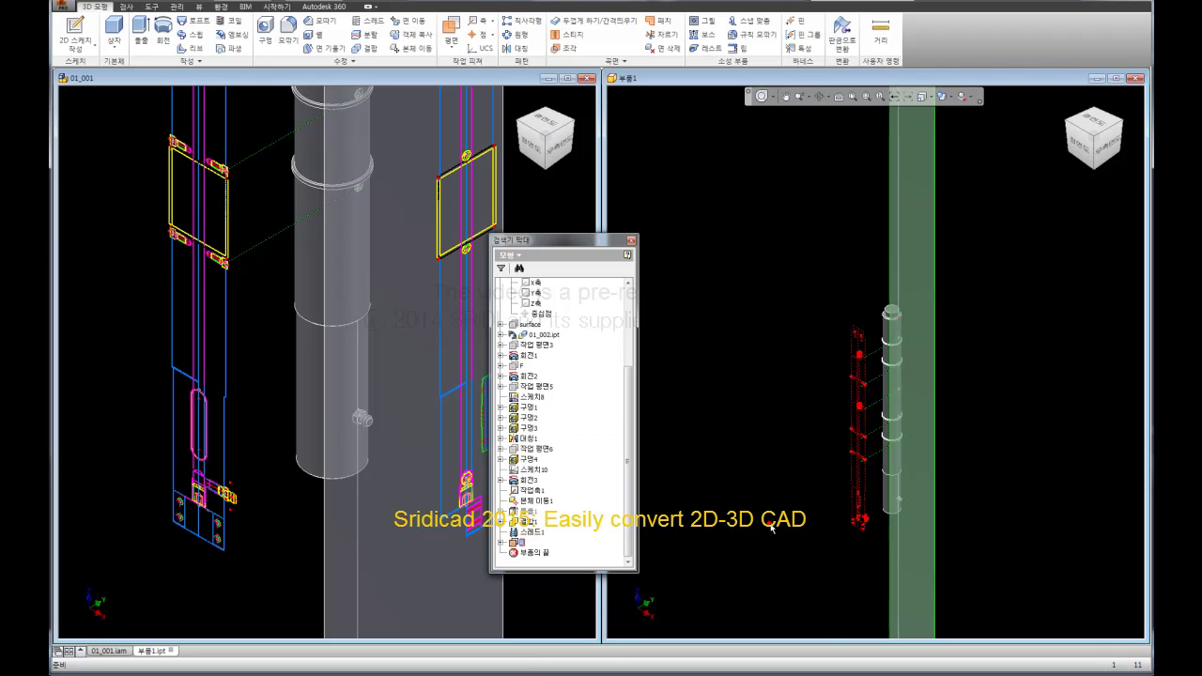
scroll(770, 504, "down", 1)
scroll(770, 504, "down", 1)
scroll(770, 504, "down", 2)
middle_click_drag(825, 348, 851, 199, "shift")
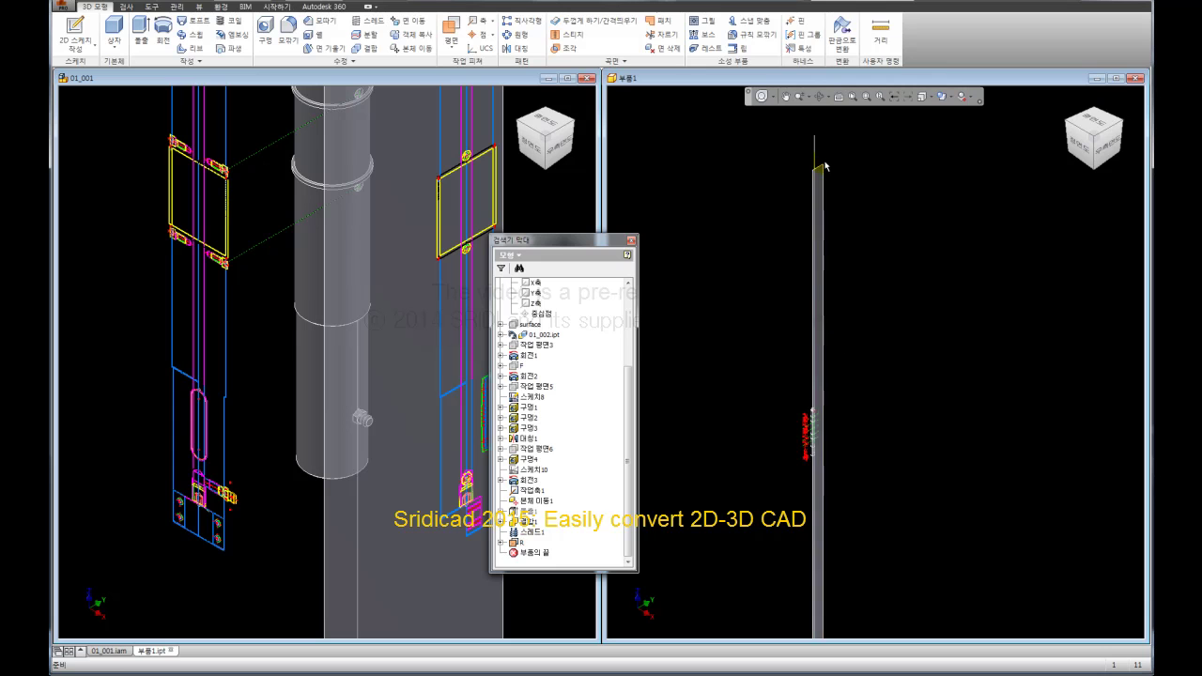
- Turn off visibility of work plane R and work axis 작업축1, then zoom to the part
left_click(823, 167)
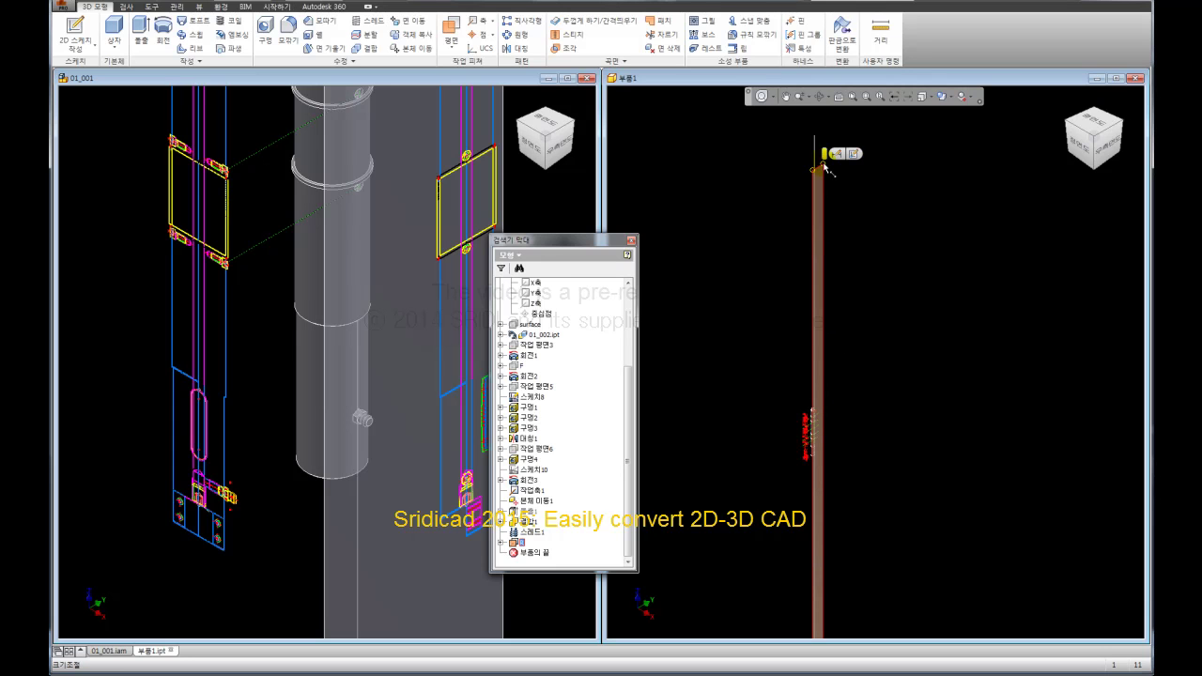
right_click(824, 167)
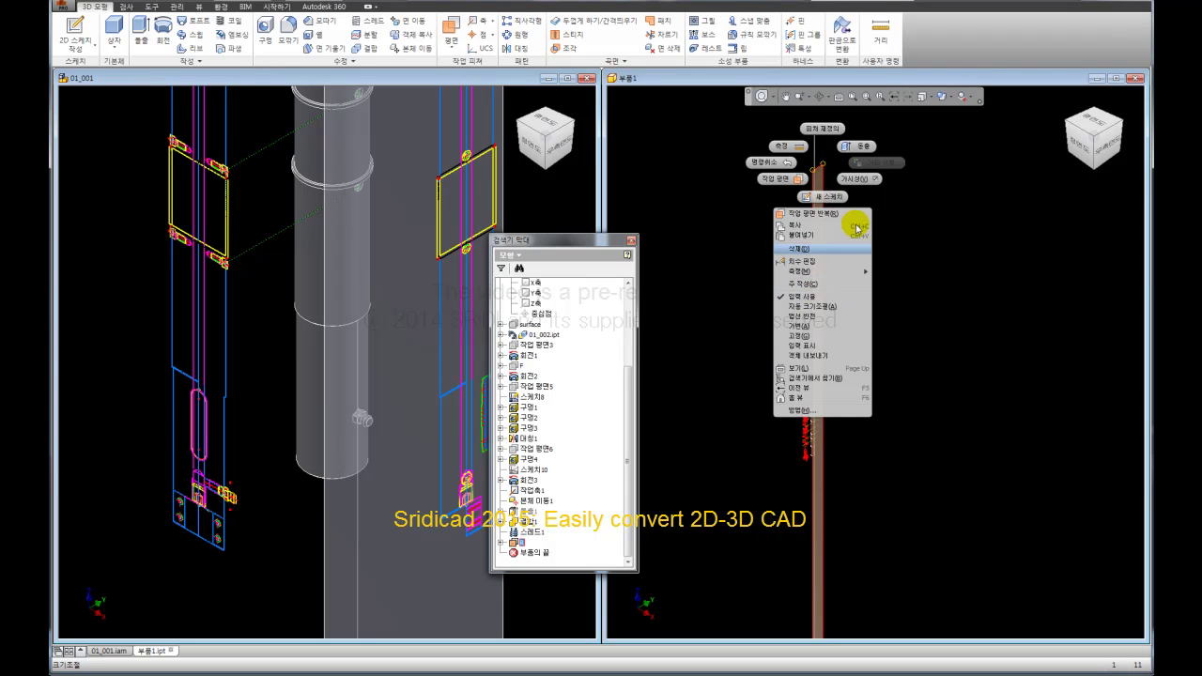
left_click(856, 178)
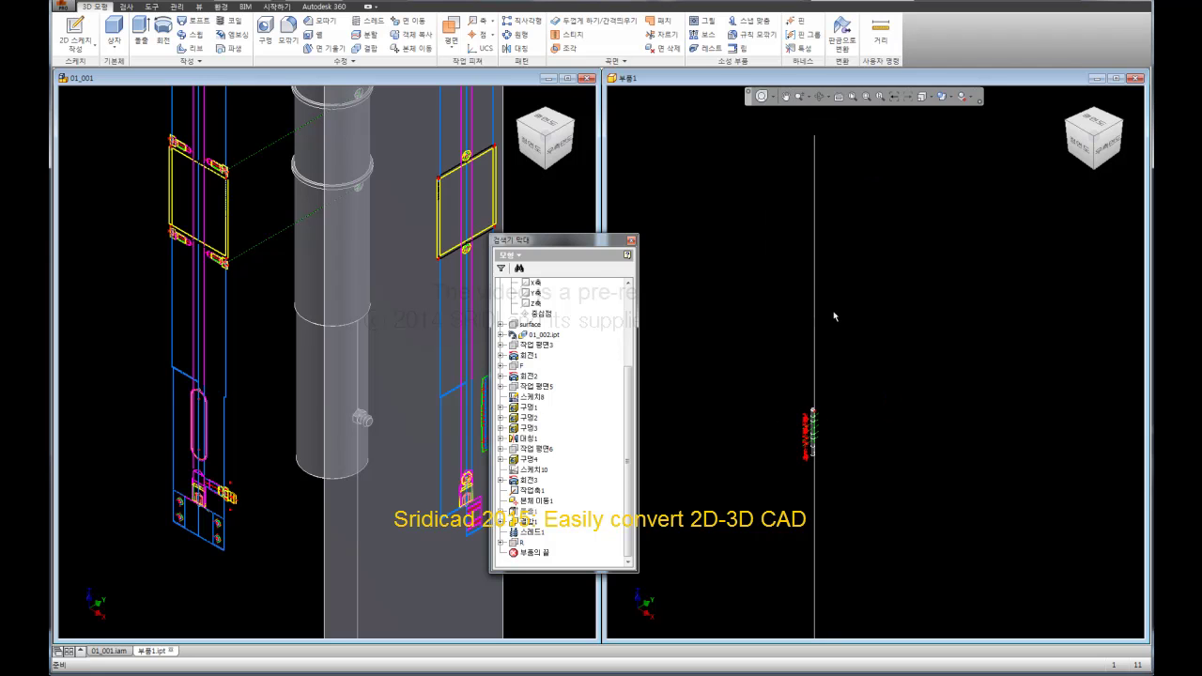
right_click(817, 260)
left_click(853, 257)
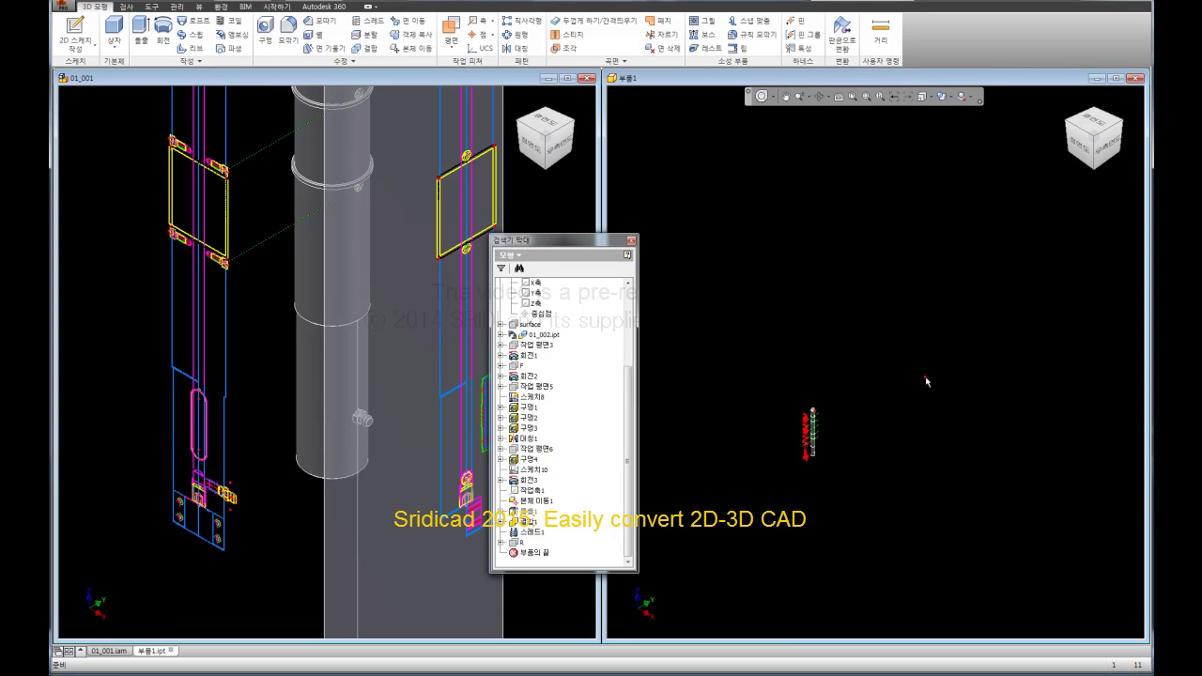
scroll(842, 507, "up", 3)
scroll(728, 457, "up", 3)
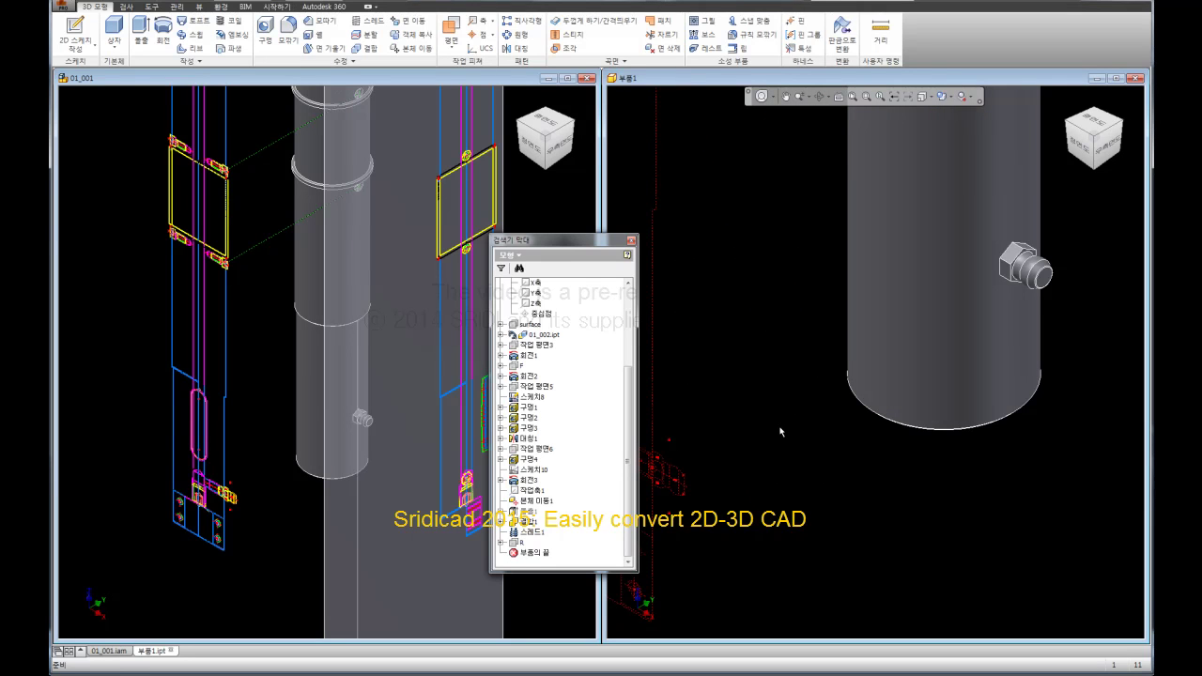
scroll(780, 432, "down", 3)
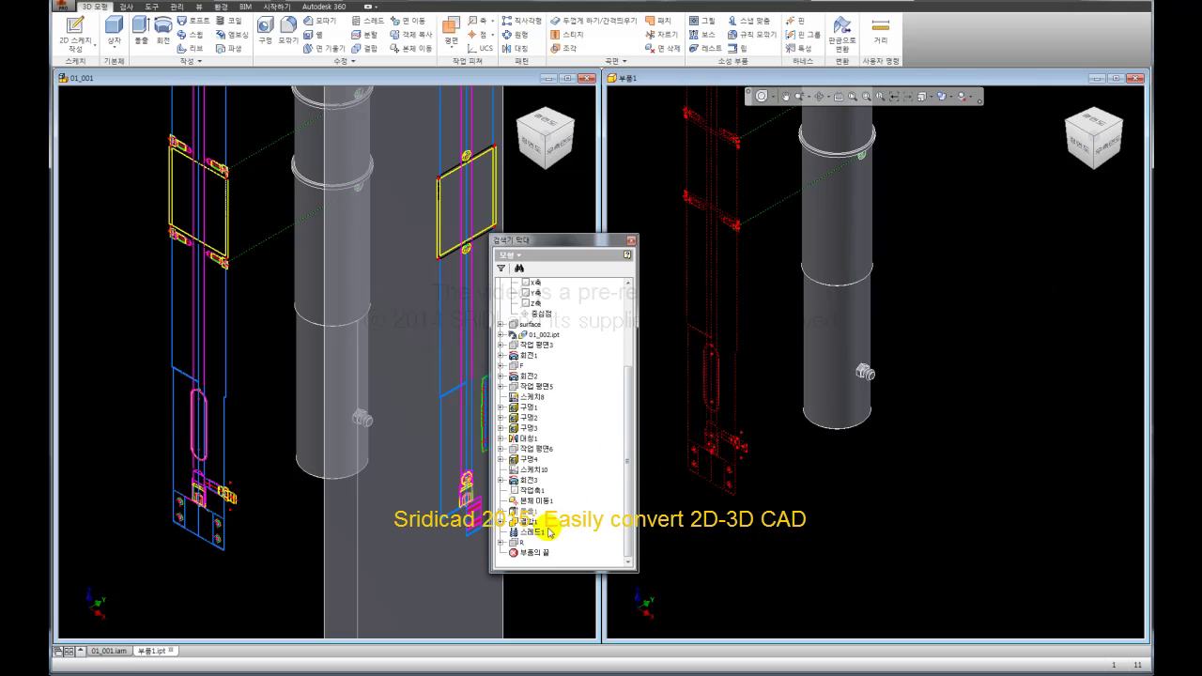
- Start a new sketch, 스케치11, on work plane R
left_click(522, 543)
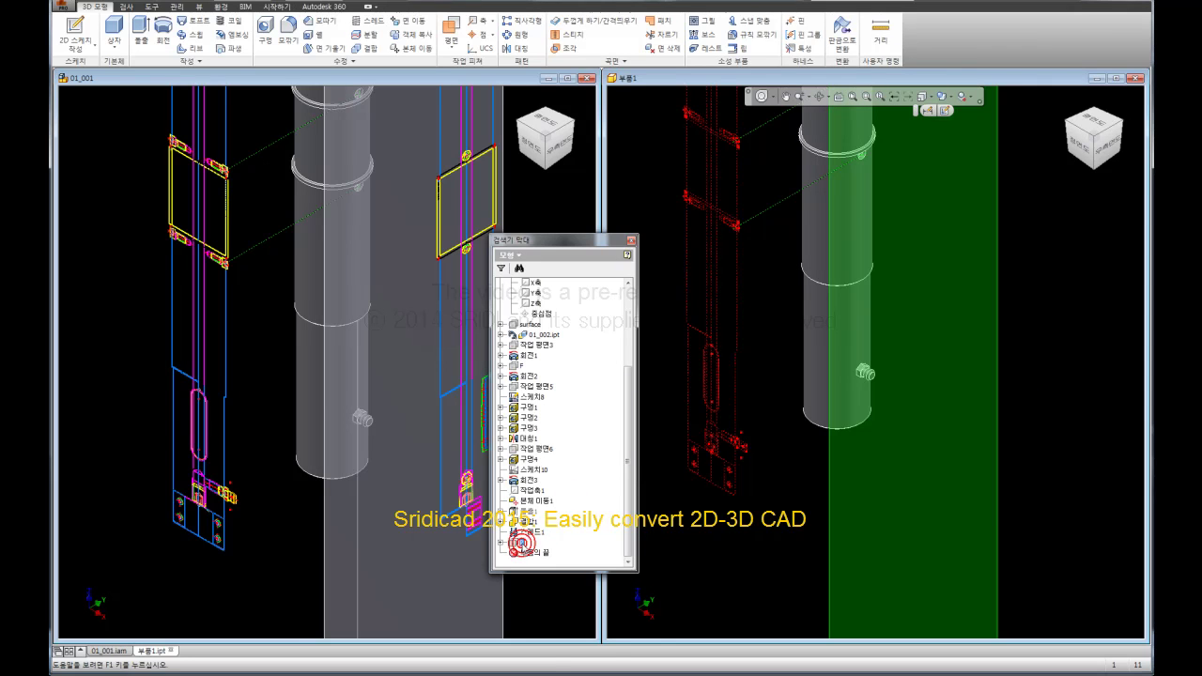
right_click(523, 543)
left_click(554, 487)
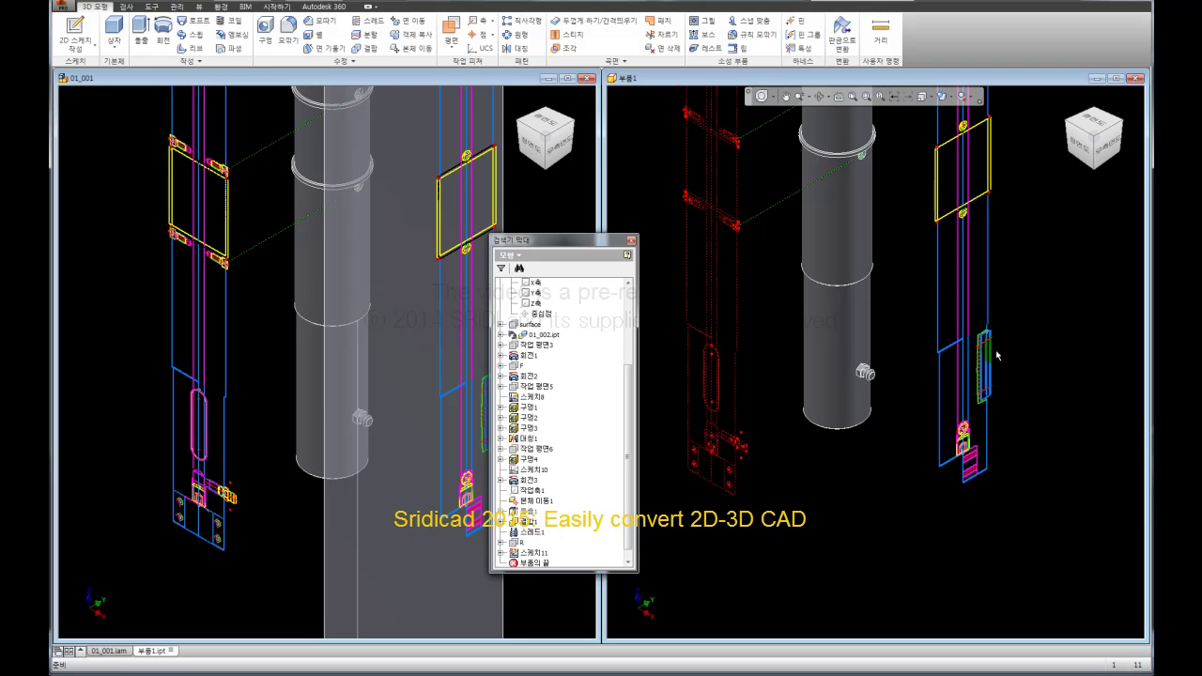
scroll(994, 246, "up", 2)
scroll(940, 207, "up", 2)
scroll(911, 178, "down", 3)
scroll(925, 292, "down", 2)
- Bring the fitting outline beside the column into view and expand 스케치11 to show blocks RTTG_1:1 and RTTG_1:2
mouse_move(915, 293)
middle_mouse_down()
mouse_move(875, 331)
mouse_move(872, 377)
middle_mouse_up()
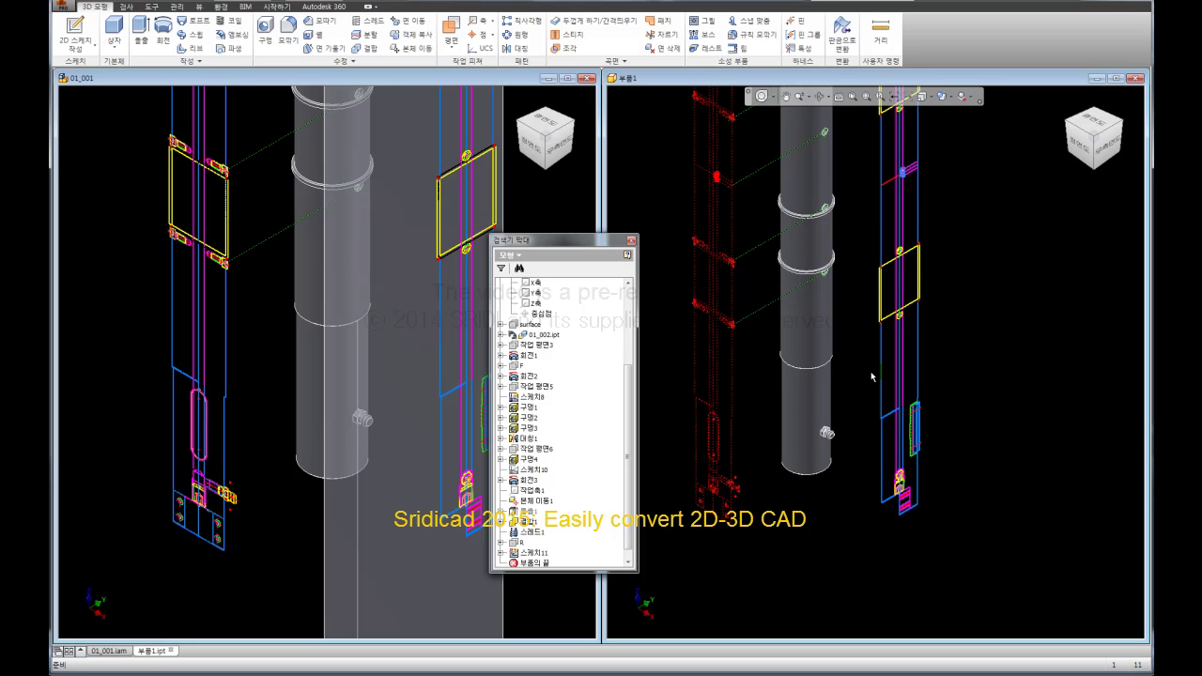
middle_click_drag(880, 344, 859, 391, "shift")
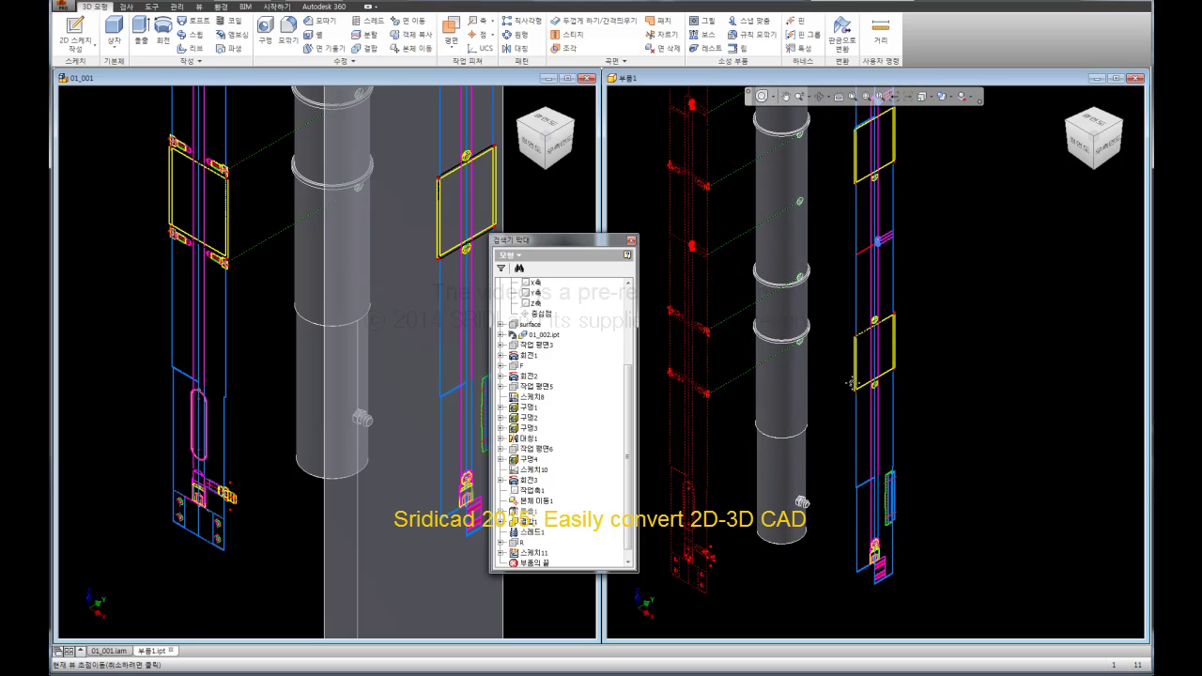
left_click_drag(630, 510, 629, 519)
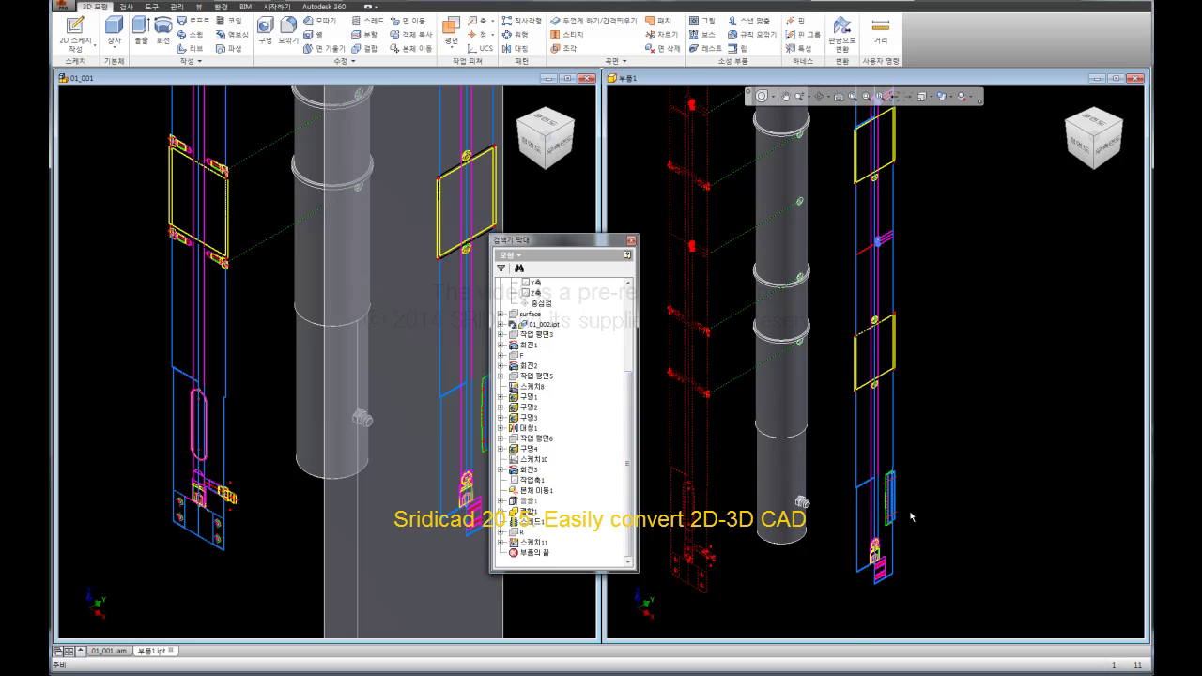
scroll(897, 512, "down", 5)
scroll(907, 443, "down", 2)
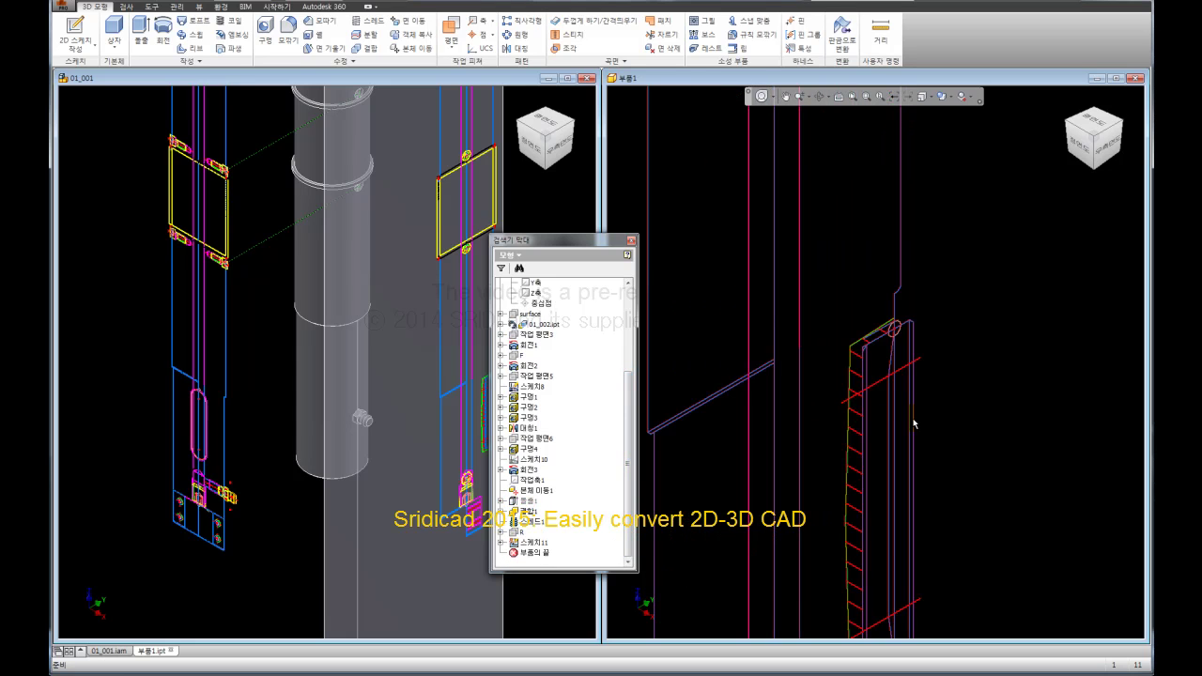
scroll(914, 424, "up", 7)
left_click(514, 542)
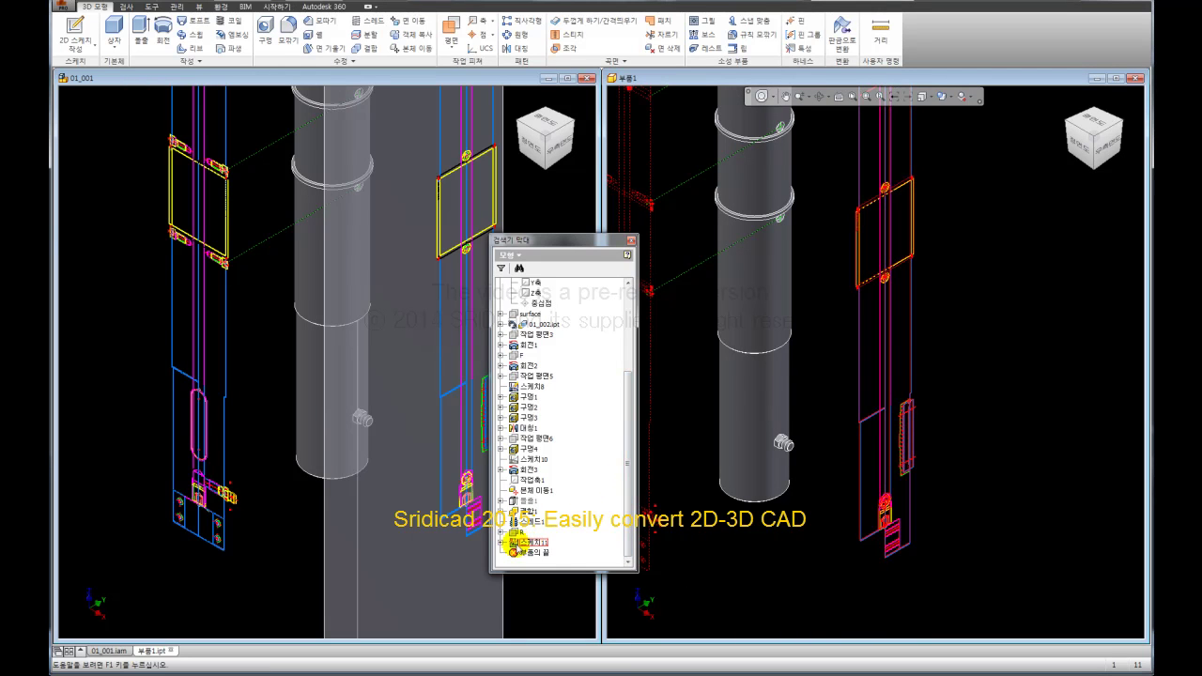
left_click(501, 543)
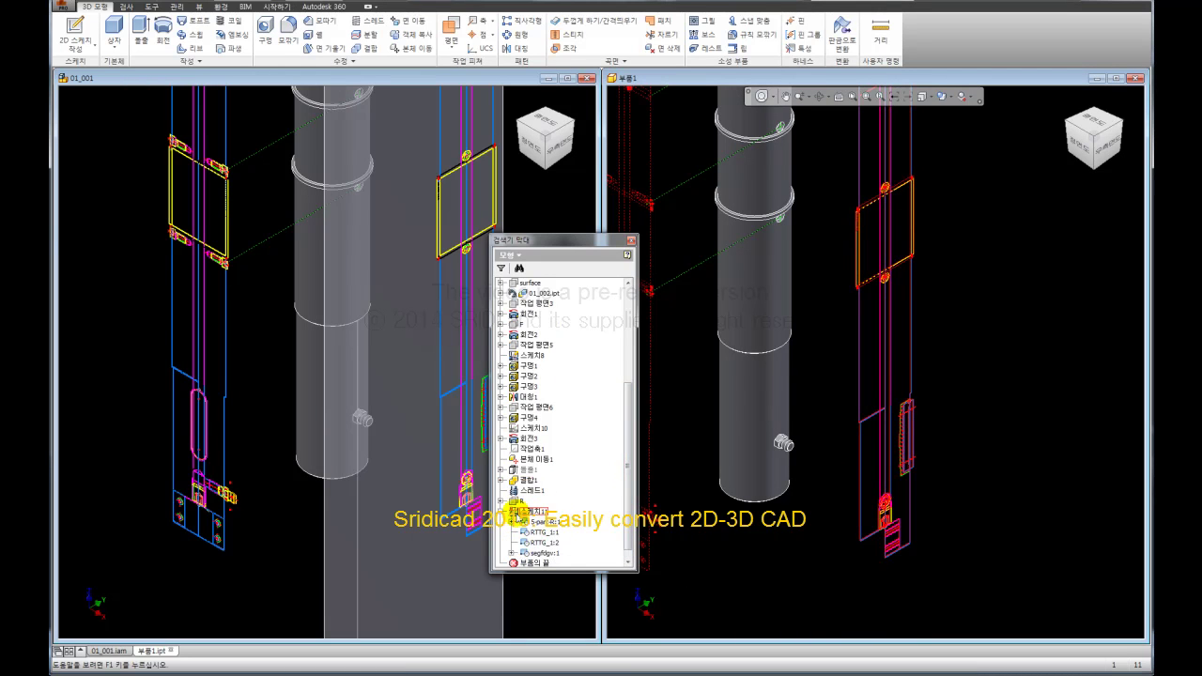
- Edit 스케치11 and explode its four imported block items, including RTTG_1:1 and RTTG_1:2
double_click(515, 512)
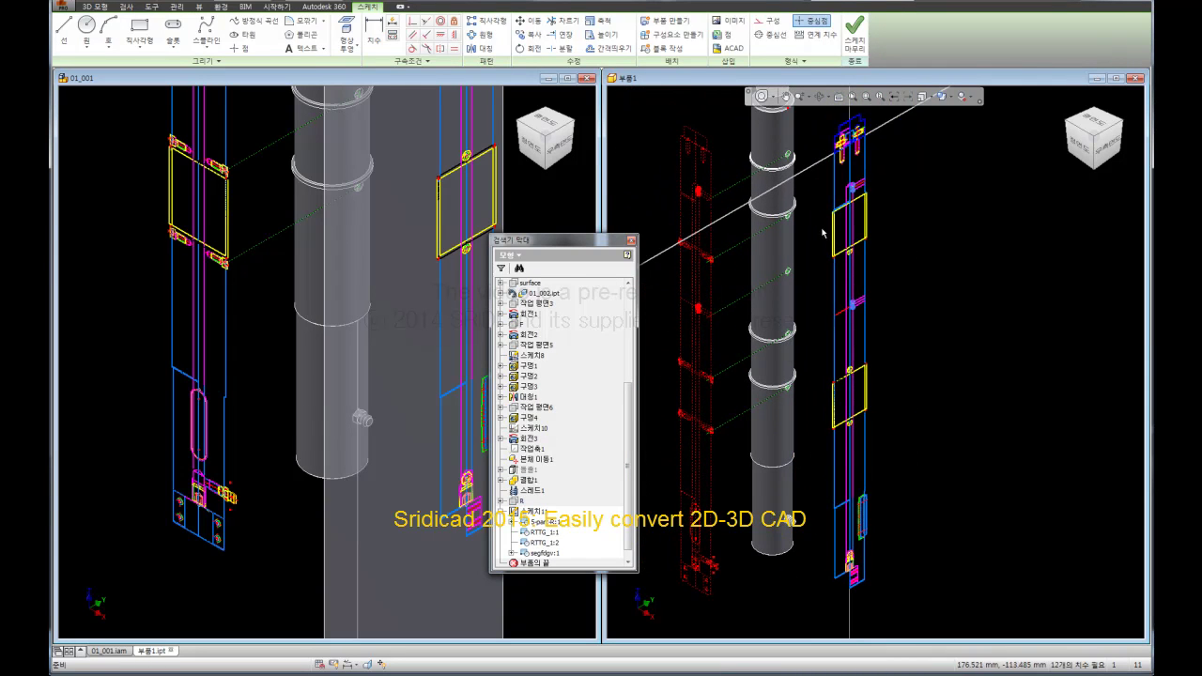
left_click_drag(818, 116, 904, 604)
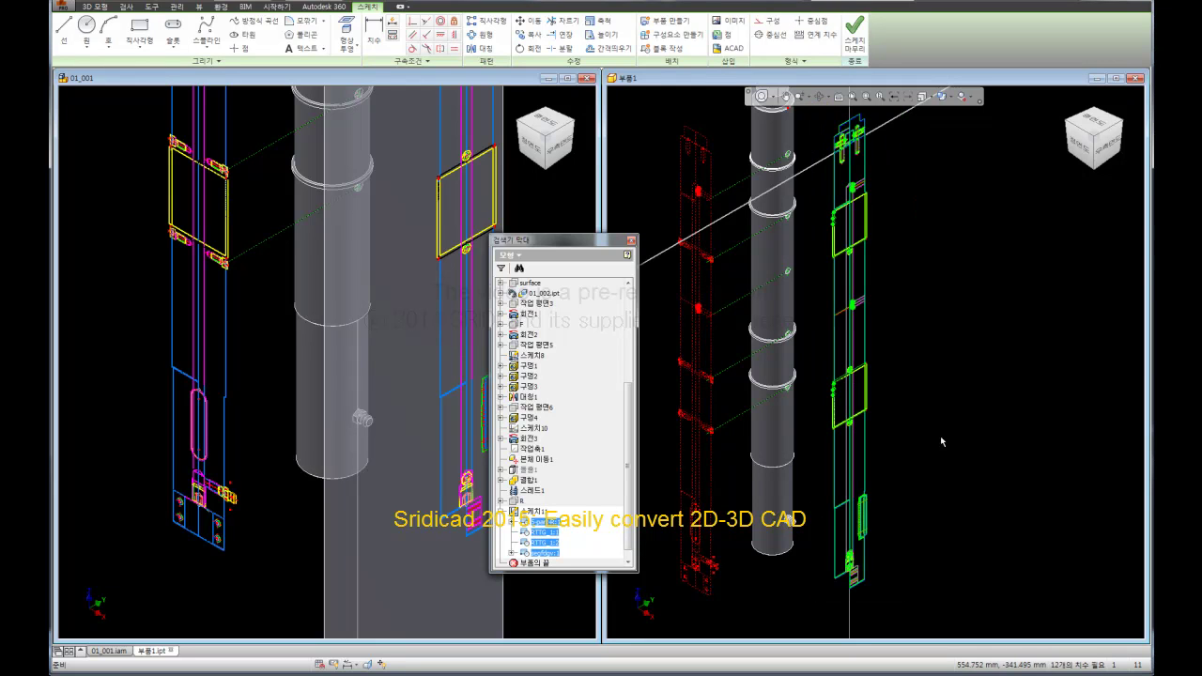
right_click(878, 269)
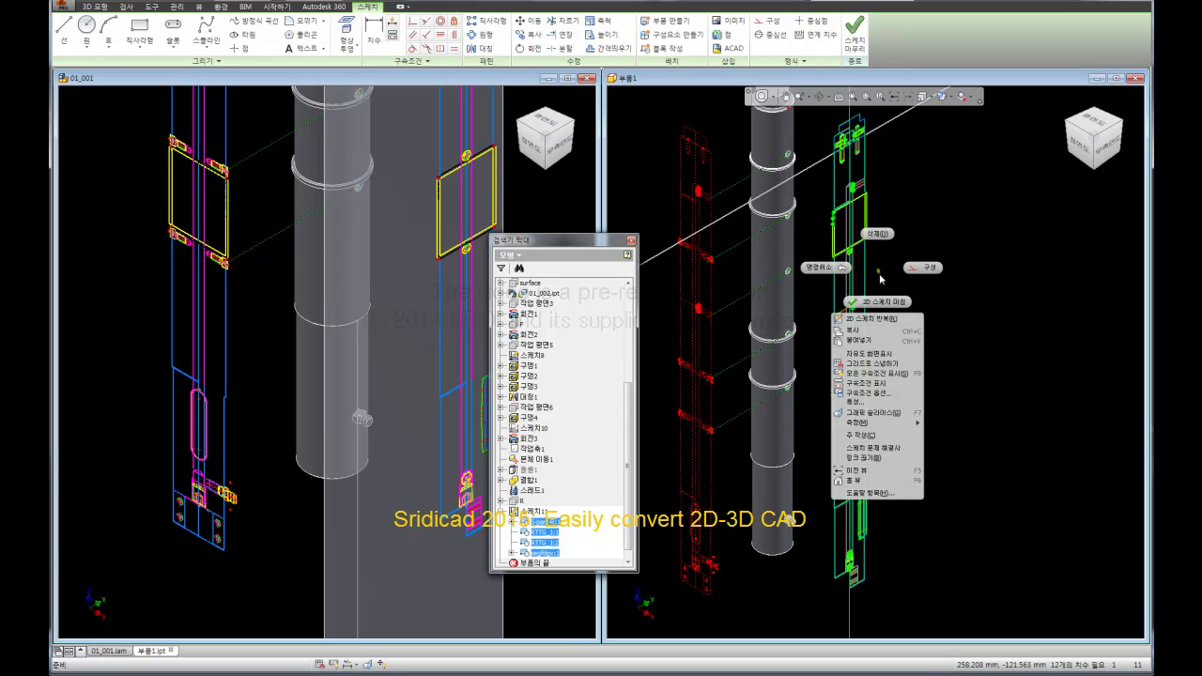
left_click(878, 273)
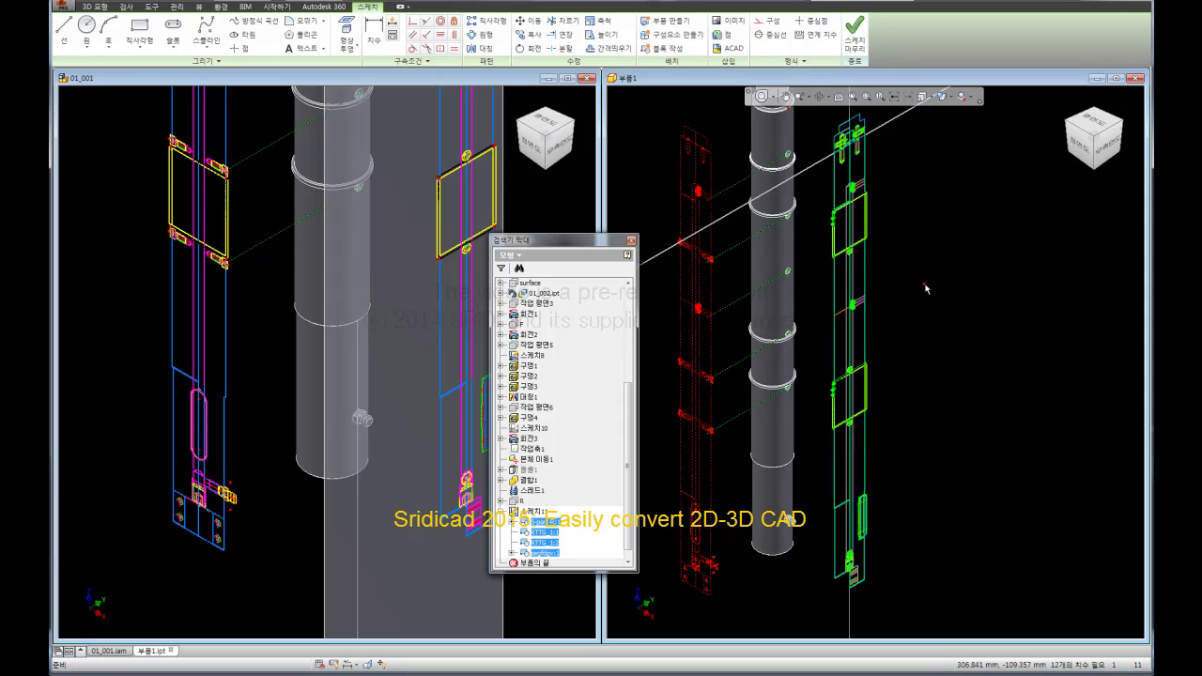
left_click(928, 289)
left_click(540, 521)
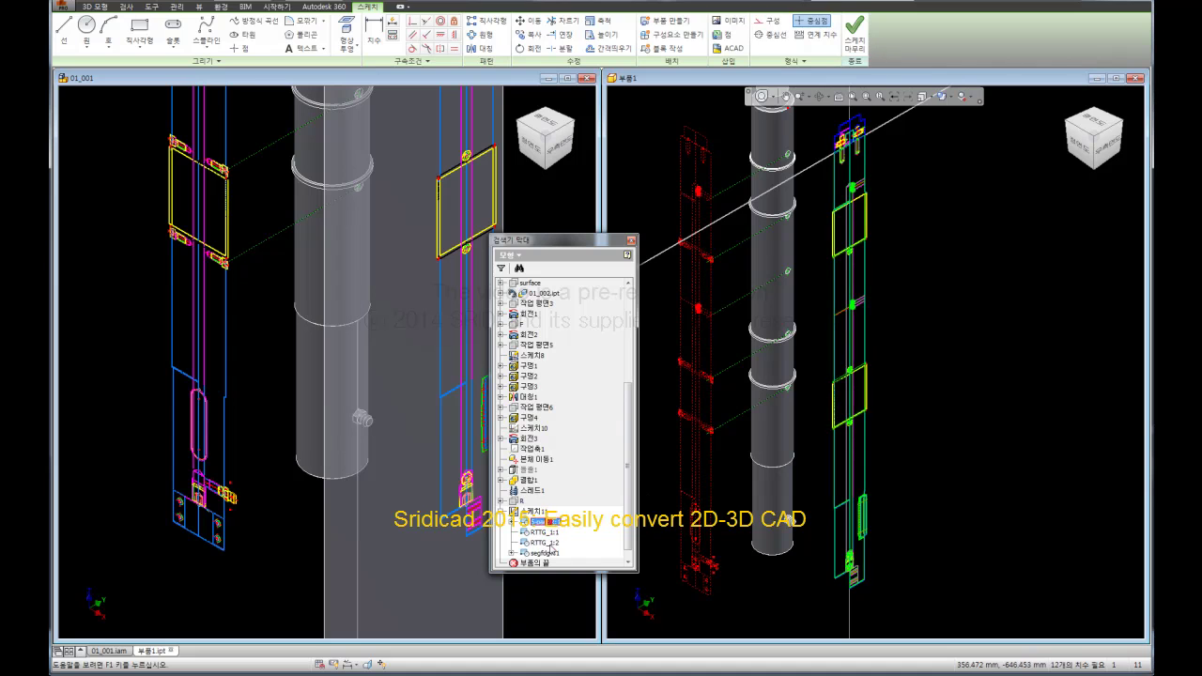
scroll(631, 528, "down", 1)
left_click(540, 542, "shift")
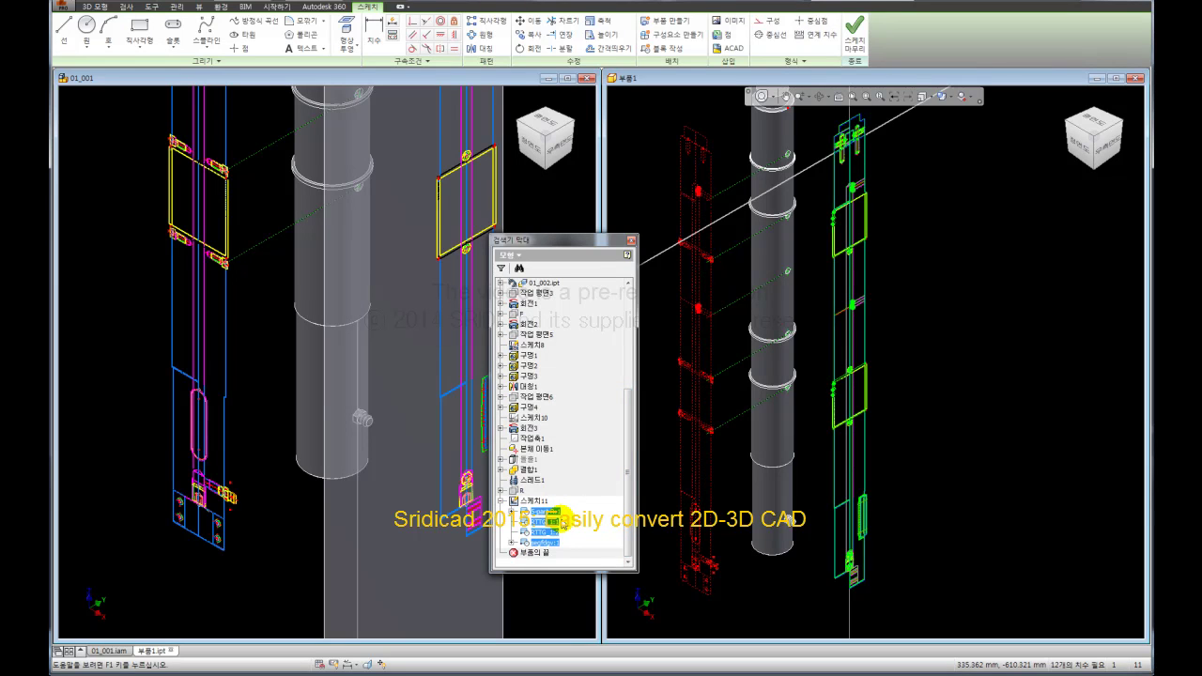
right_click(891, 292)
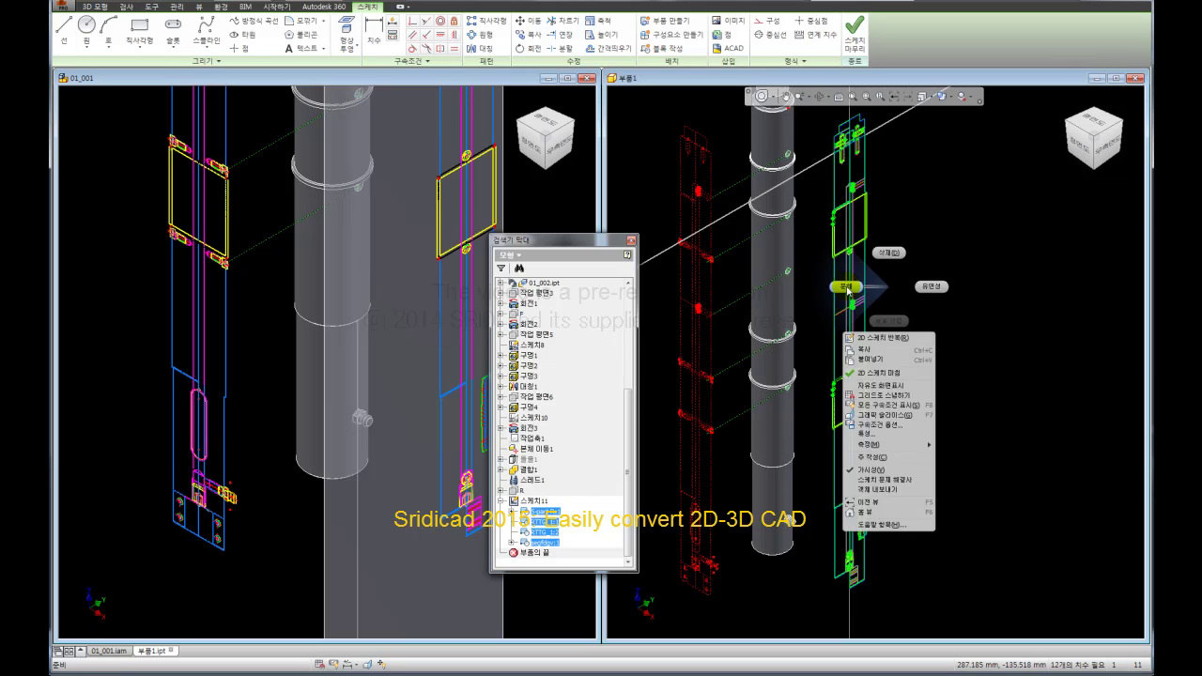
left_click(852, 285)
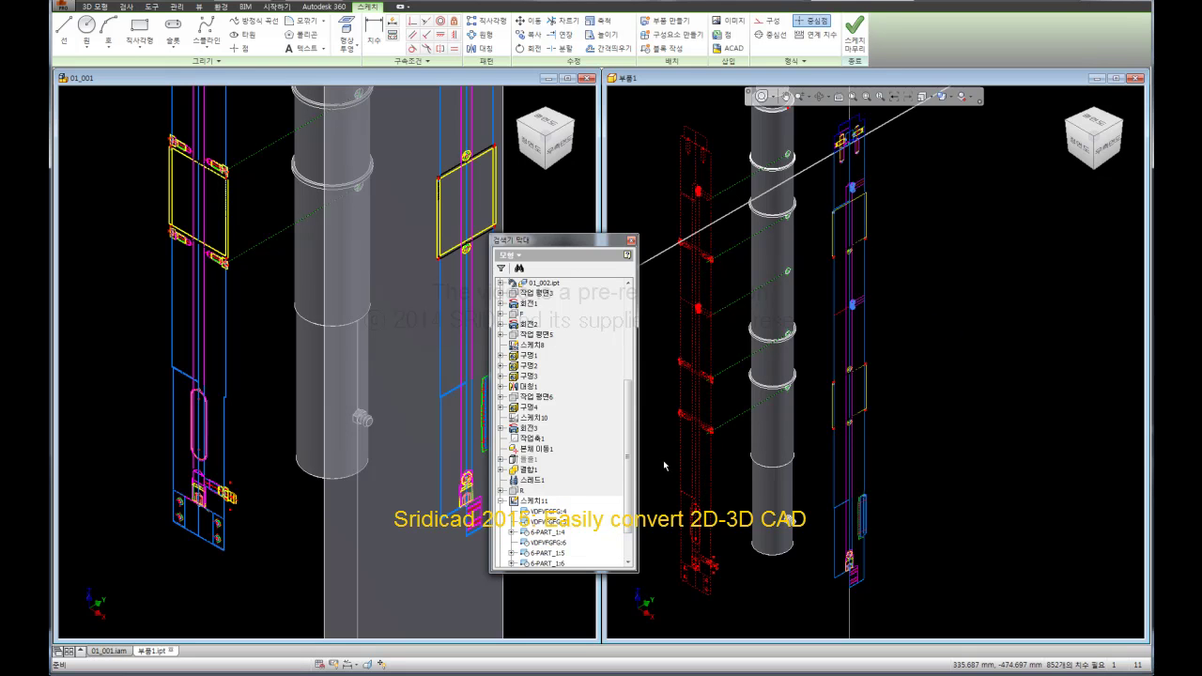
- Explode the nested blocks from VDFVFGFG:4 through BSJF5-일반나사:4 into plain geometry
scroll(626, 442, "down", 3)
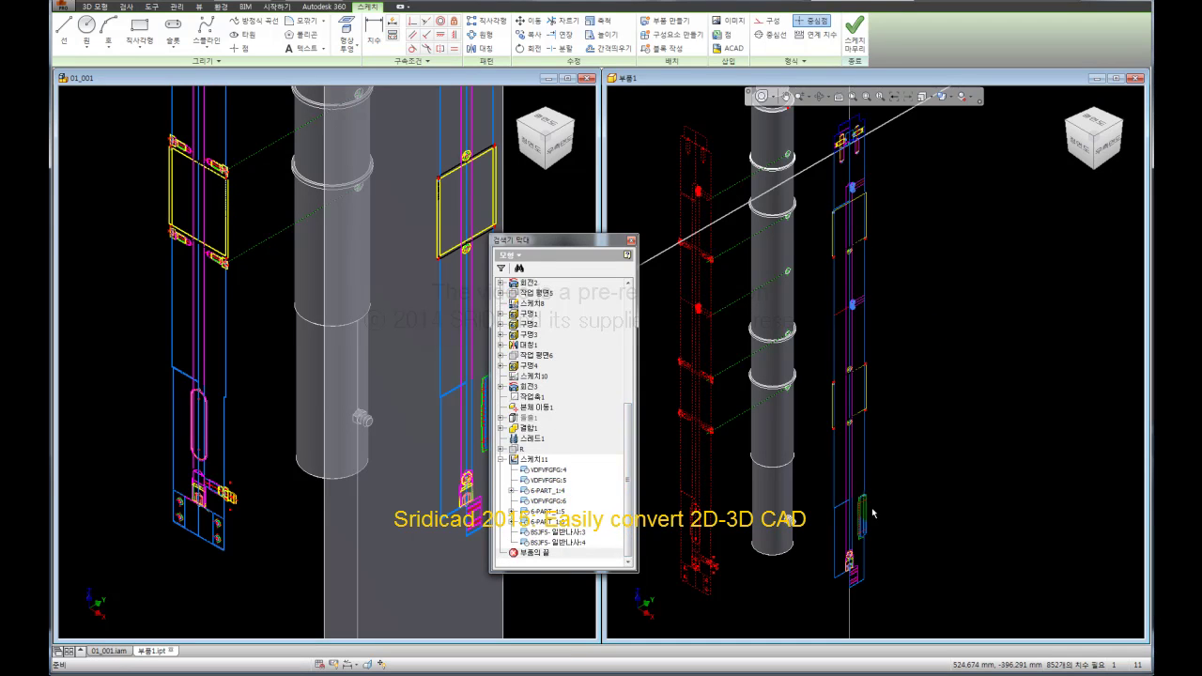
left_click(548, 470)
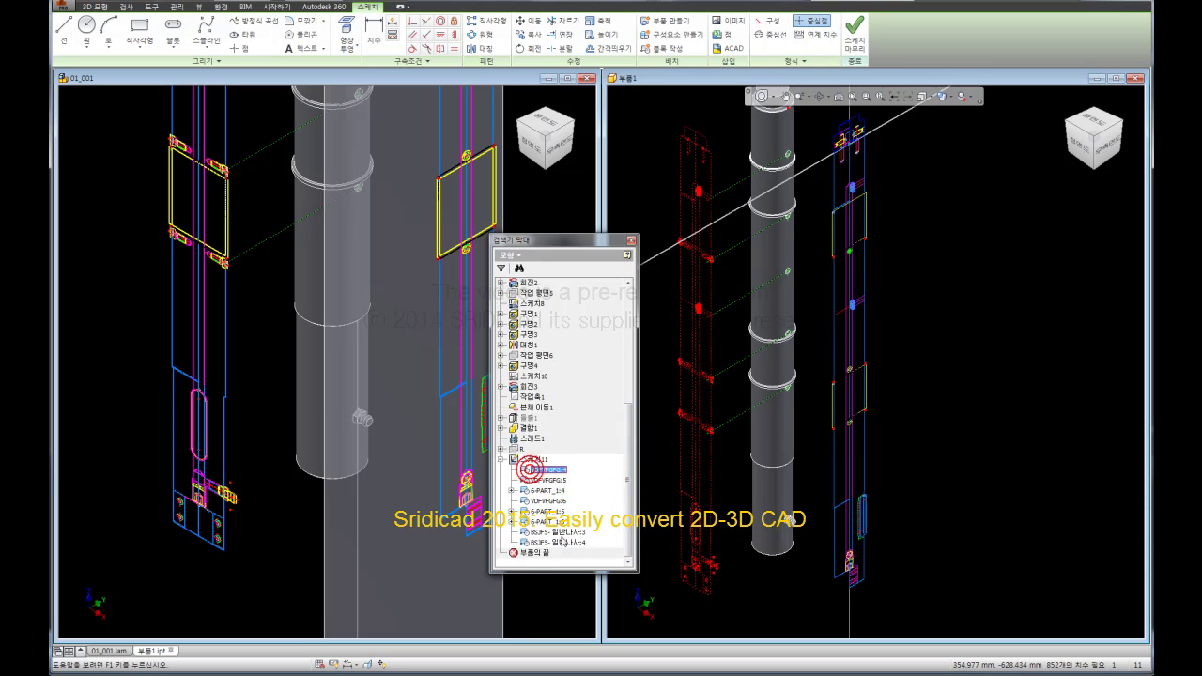
left_click(559, 542, "shift")
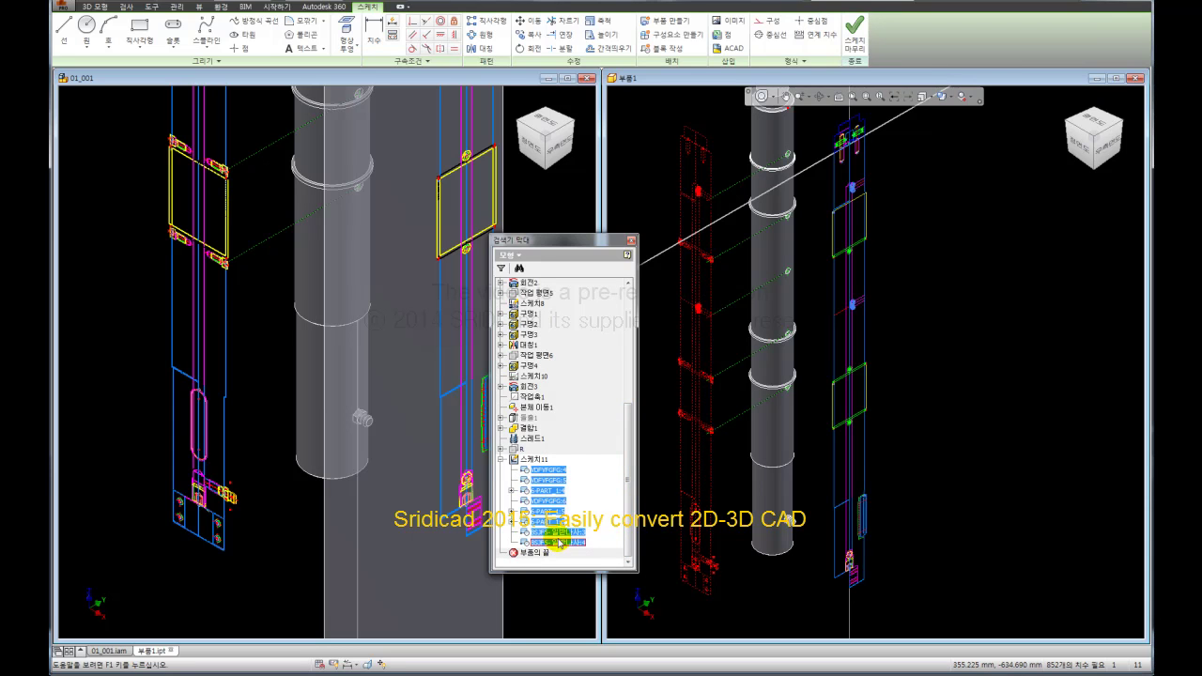
scroll(874, 124, "up", 5)
scroll(864, 120, "up", 3)
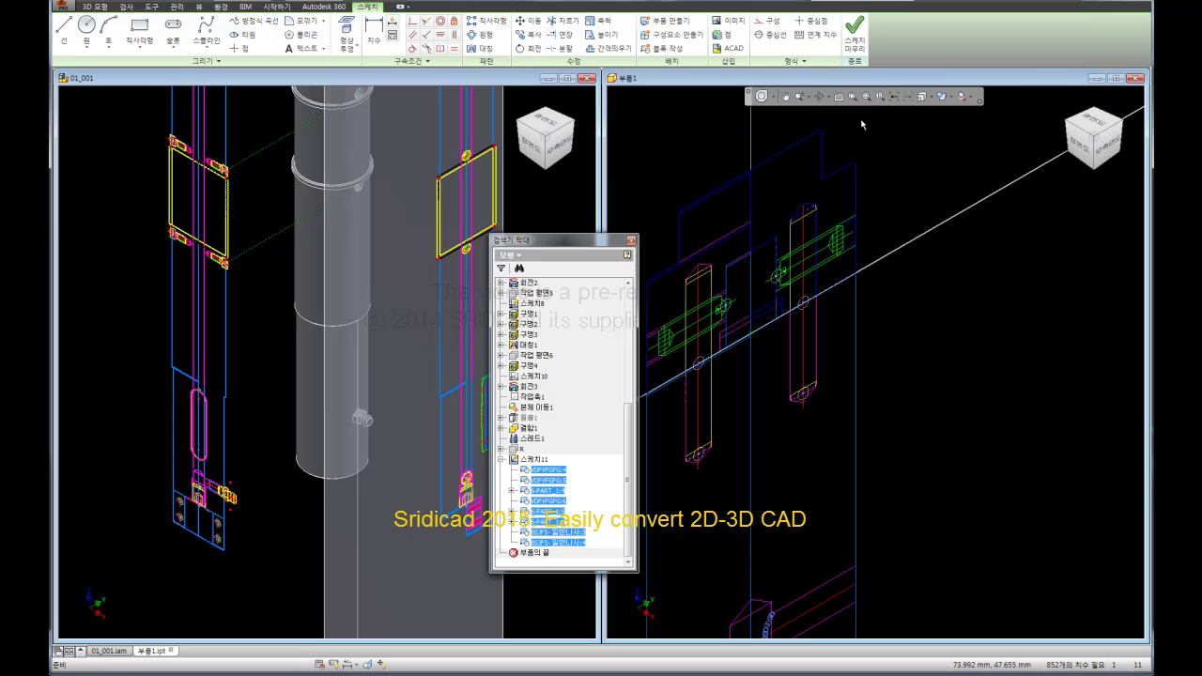
scroll(841, 241, "up", 2)
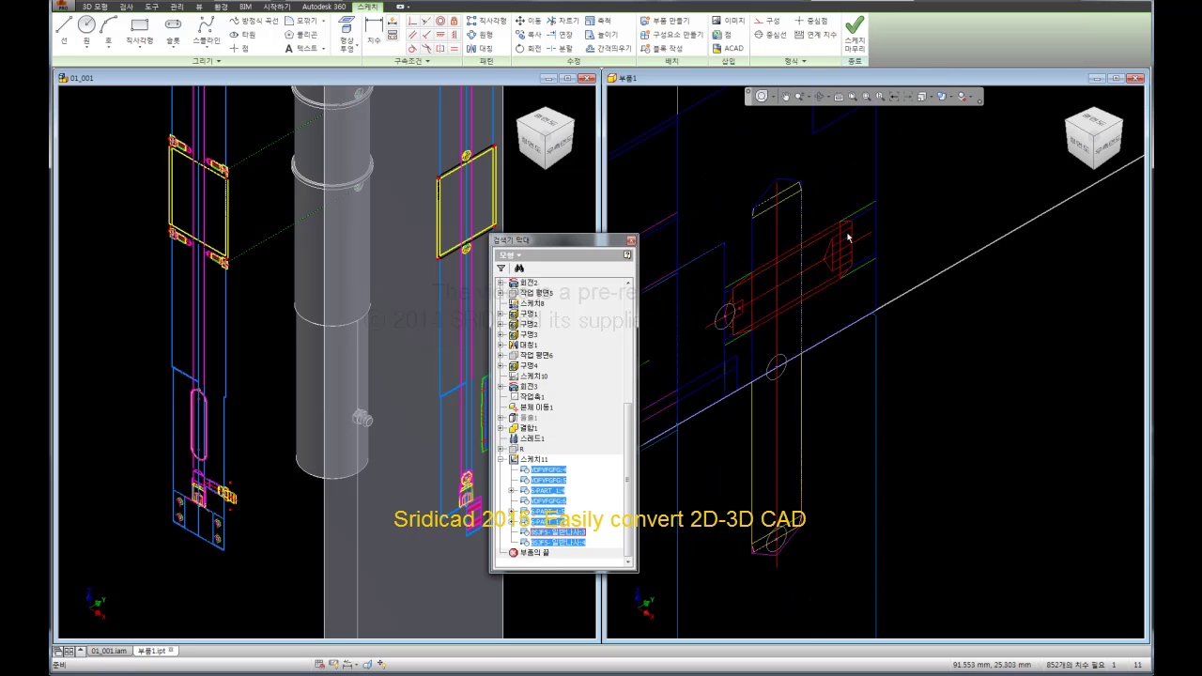
scroll(851, 211, "down", 2)
scroll(853, 211, "down", 2)
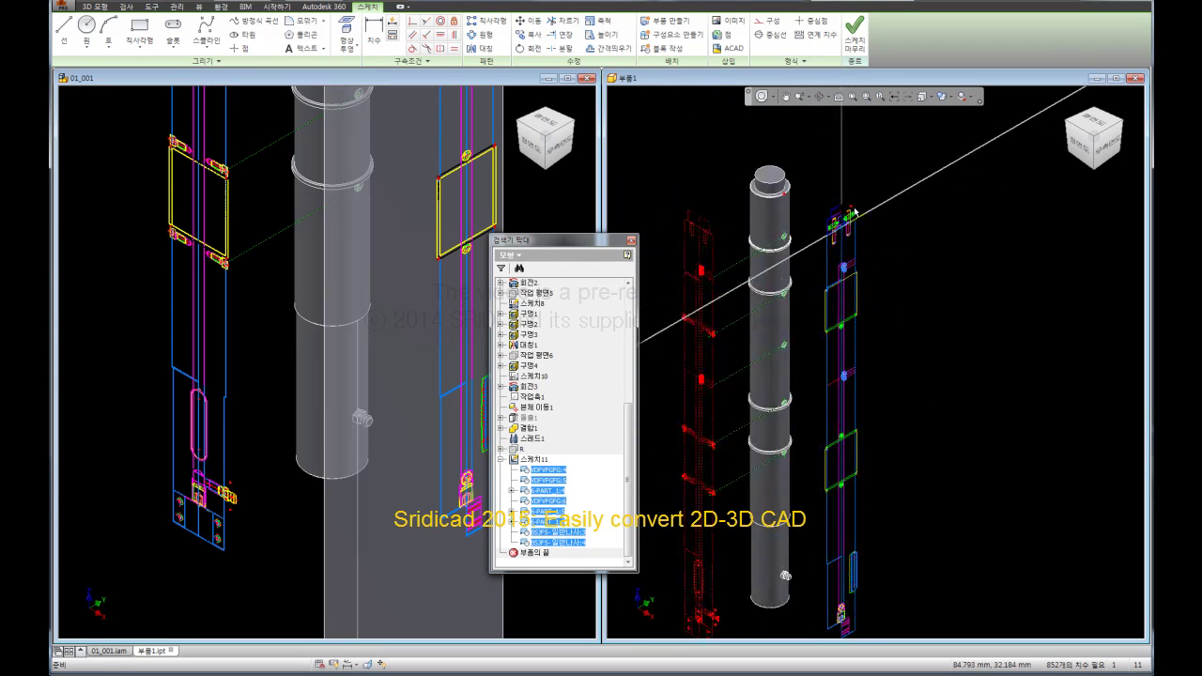
scroll(855, 212, "down", 2)
right_click(878, 310)
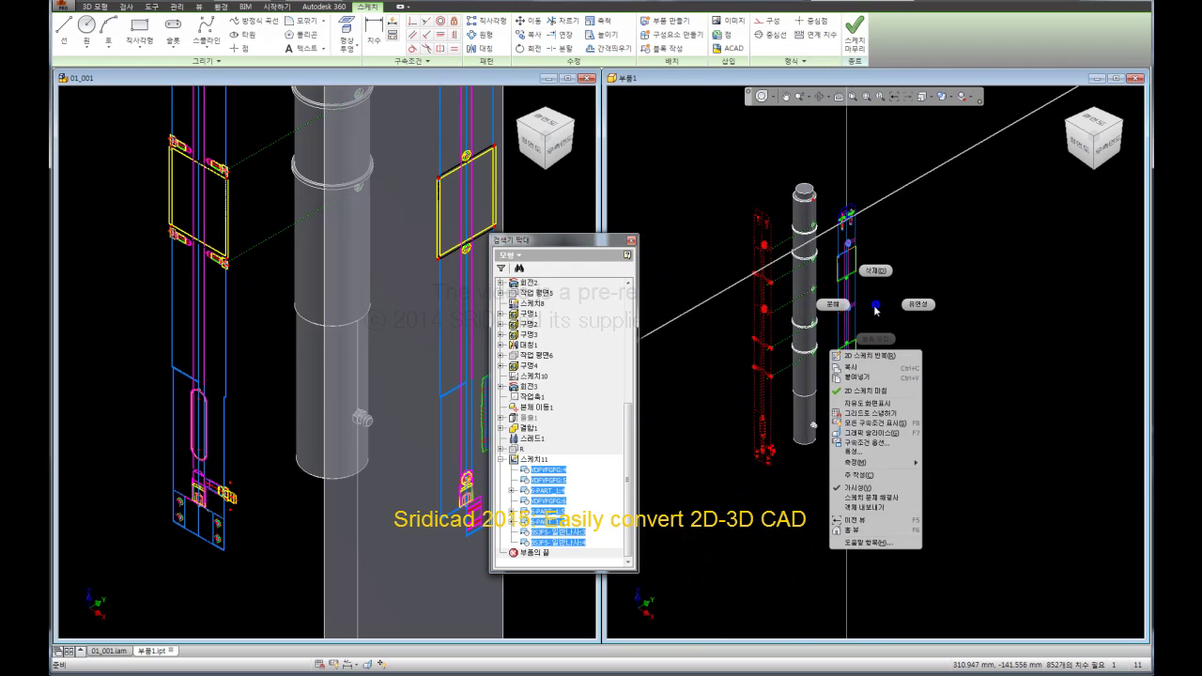
left_click(838, 306)
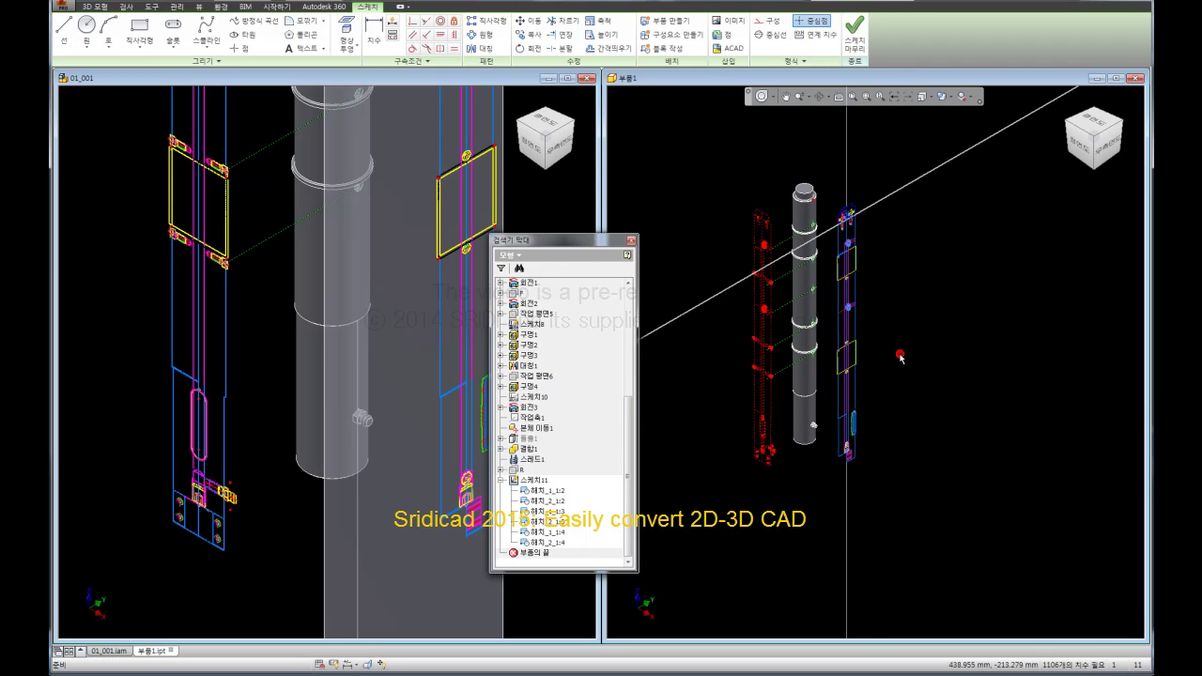
- Delete the six leftover 해치 hatch blocks from 스케치11
left_click(548, 490)
left_click(554, 542, "ctrl")
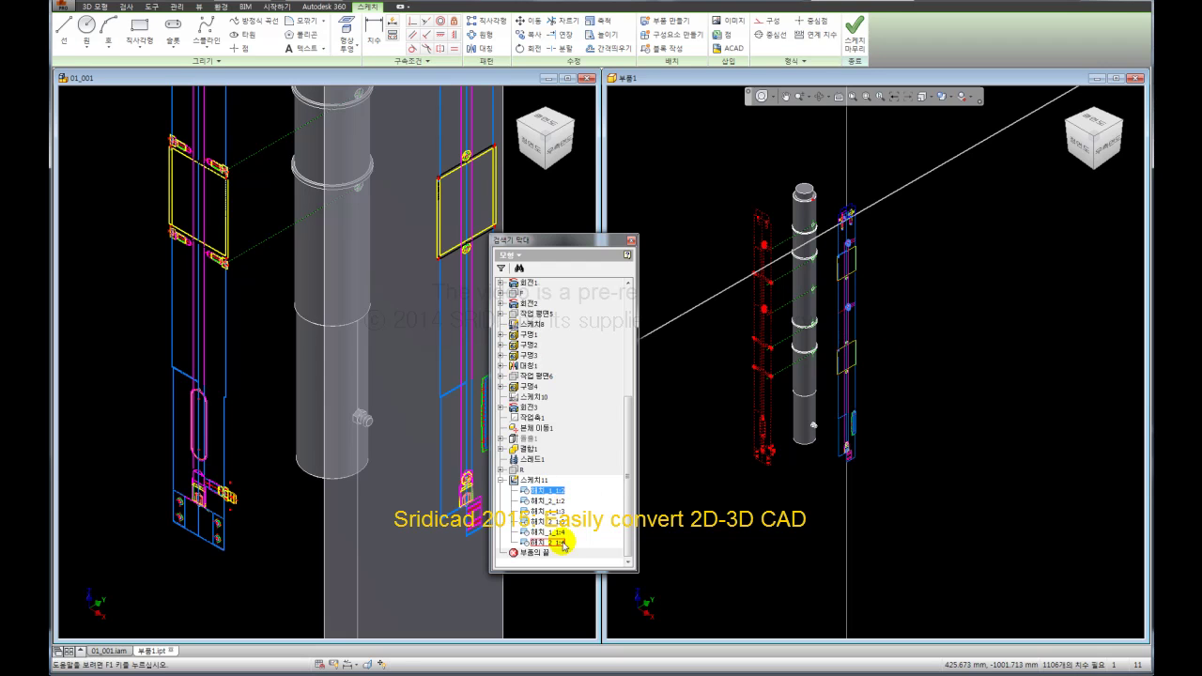
left_click(561, 543, "shift")
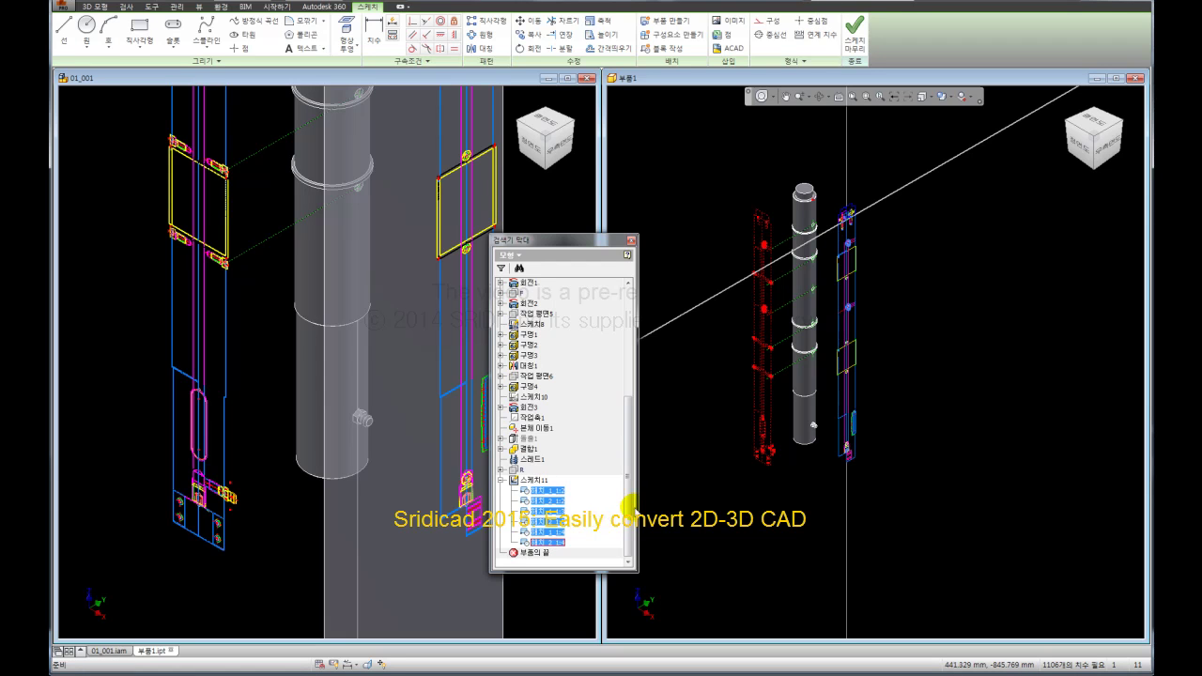
right_click(552, 491)
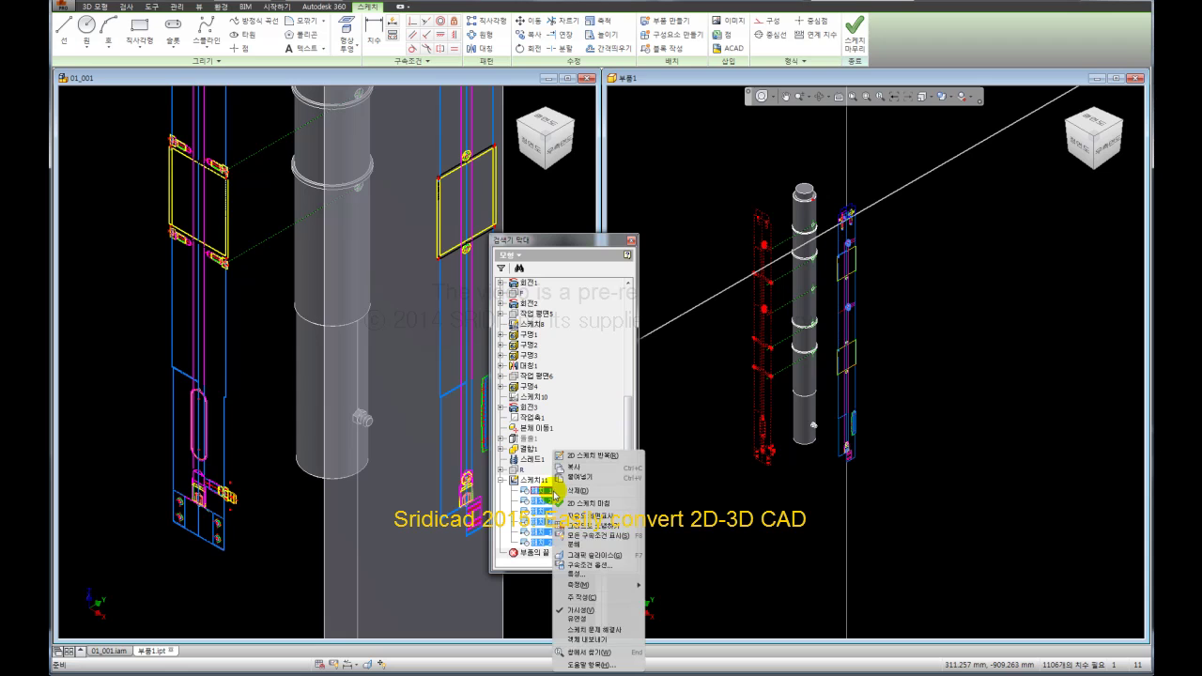
left_click(567, 490)
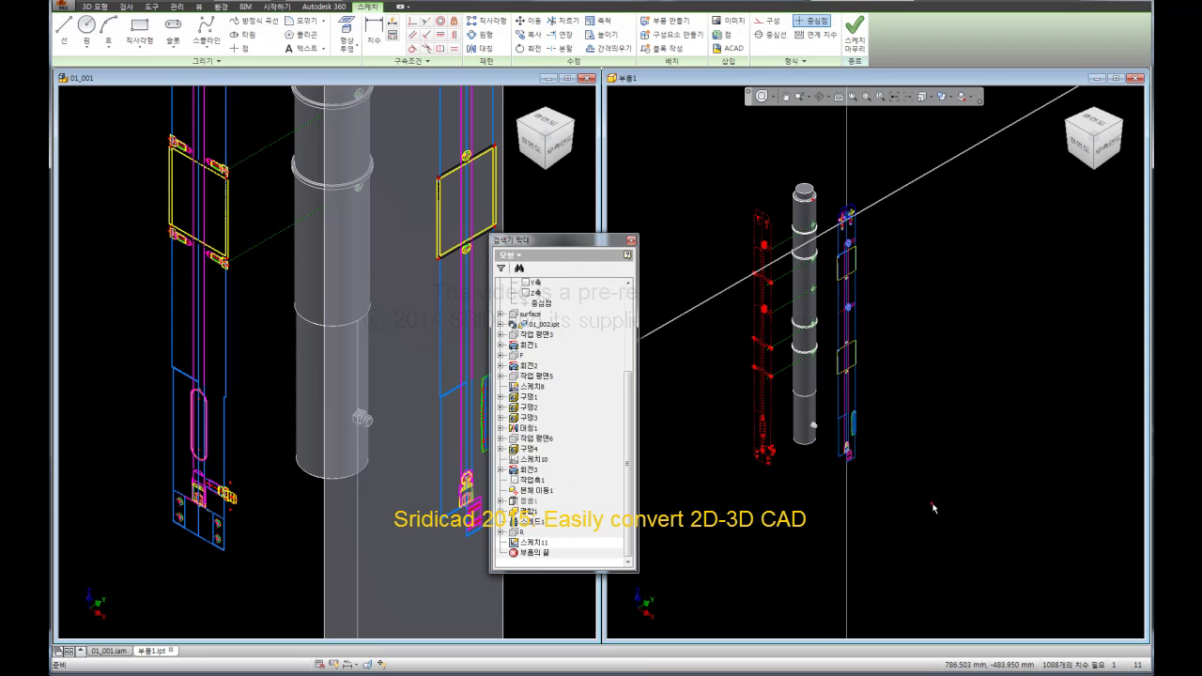
- Make the fitting outline dashed construction geometry and dock the model browser on the right
left_click_drag(826, 174, 898, 490)
left_click(776, 24)
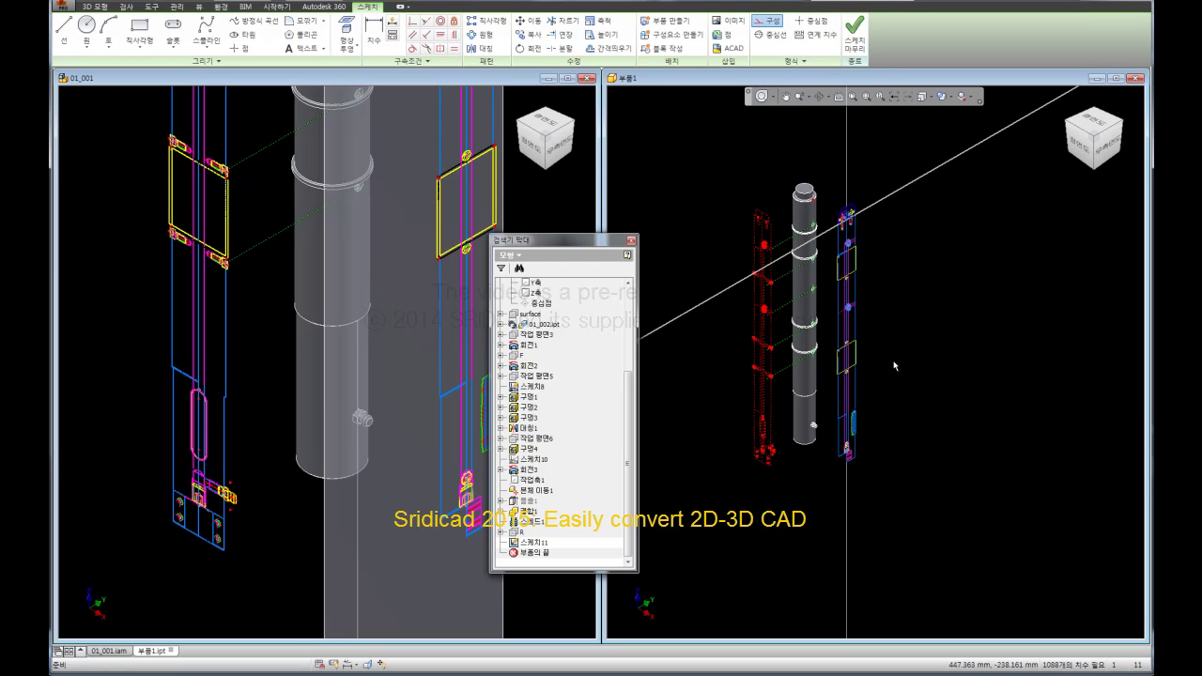
left_click_drag(827, 181, 920, 499)
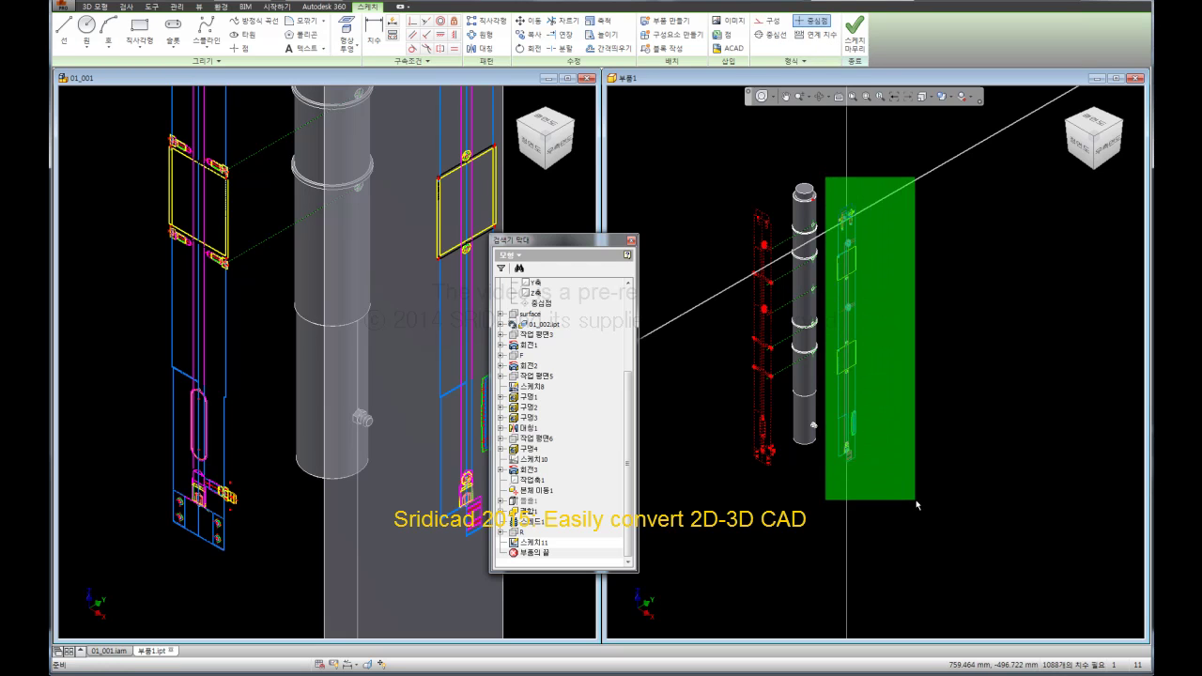
left_click(793, 61)
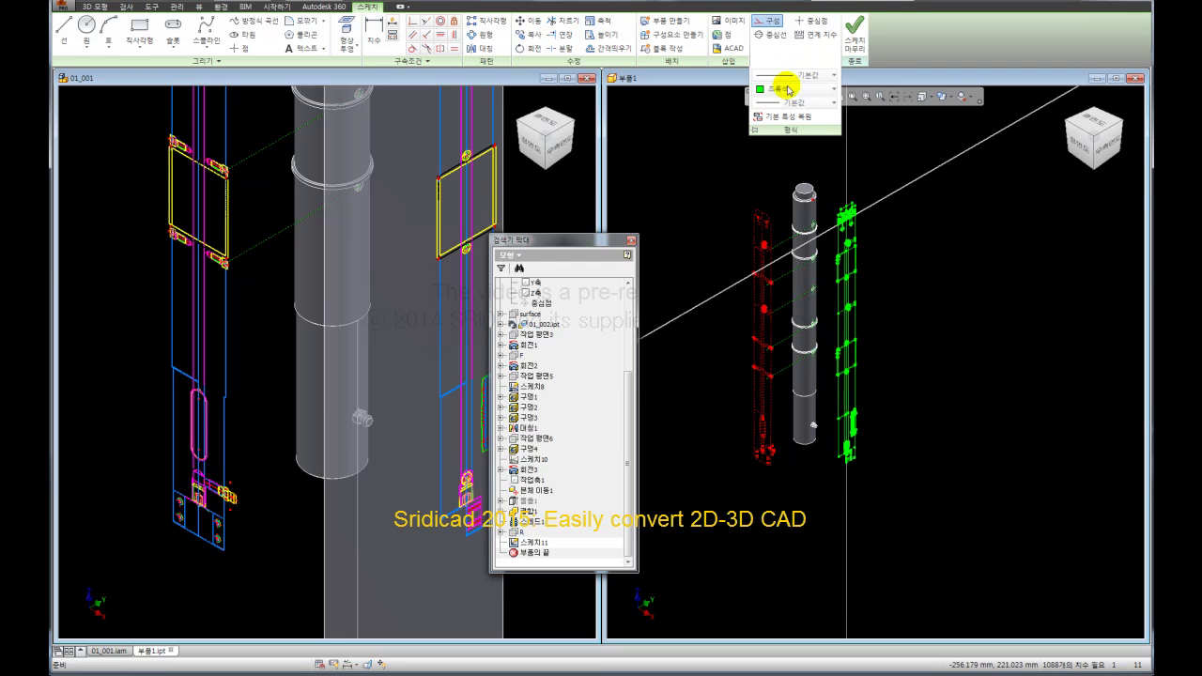
left_click(938, 340)
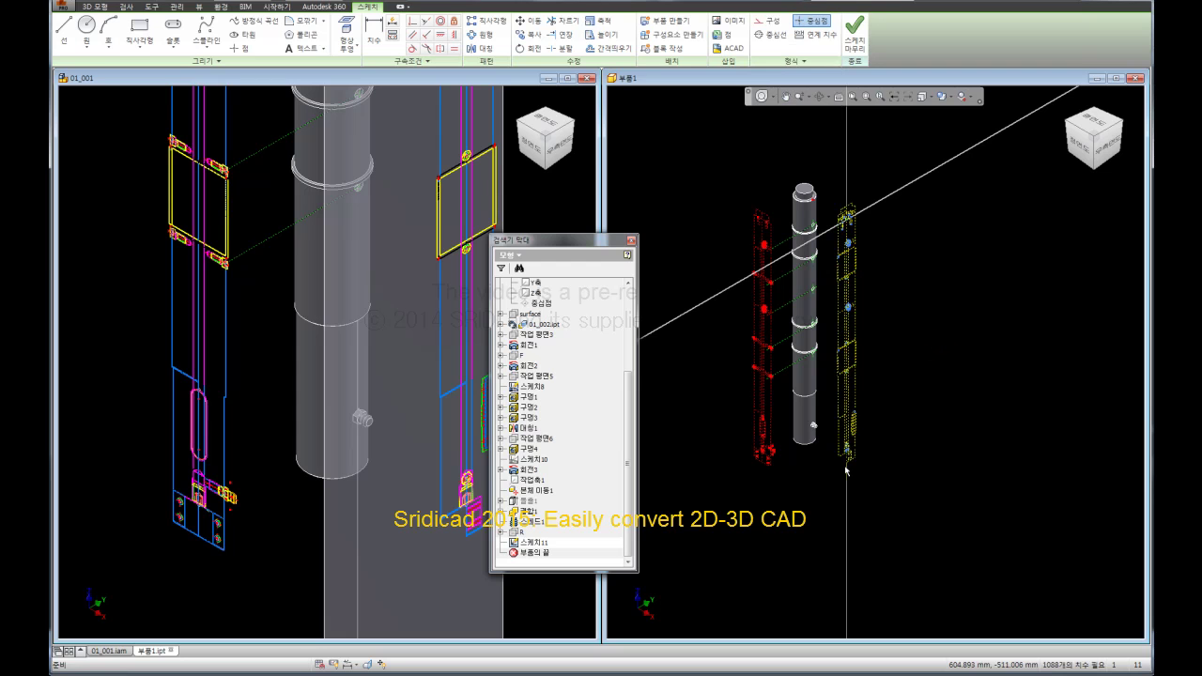
mouse_move(608, 240)
left_mouse_down()
mouse_move(572, 249)
mouse_move(646, 228)
left_mouse_up()
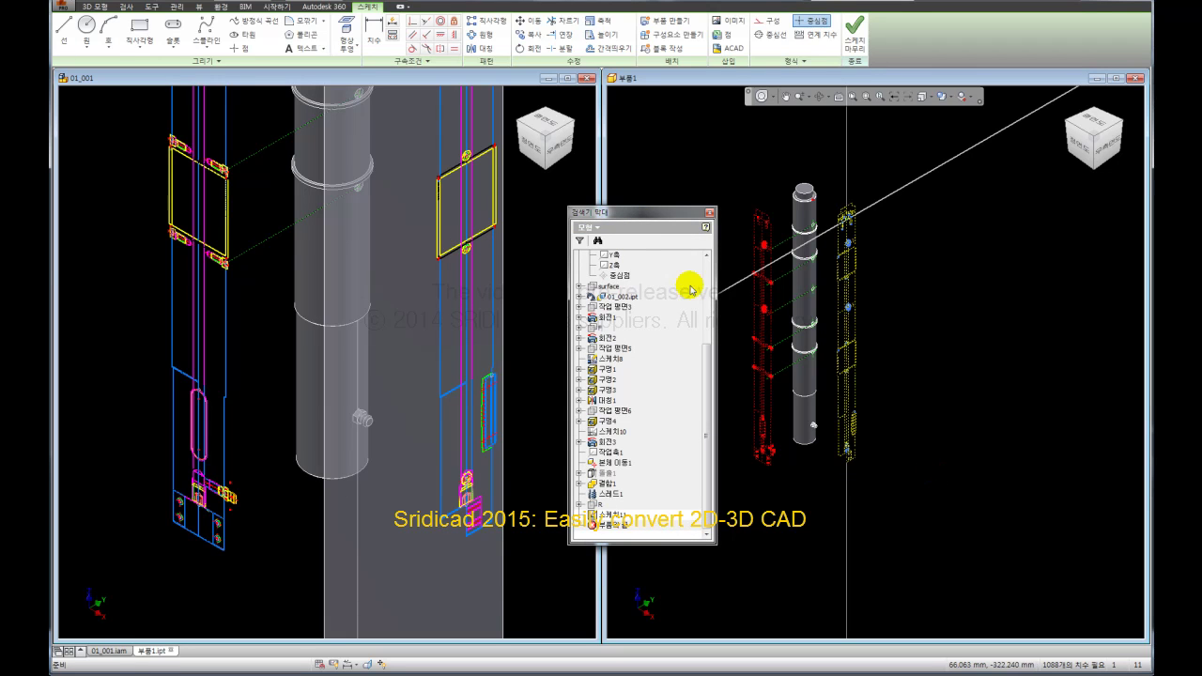
left_click_drag(660, 215, 1118, 221)
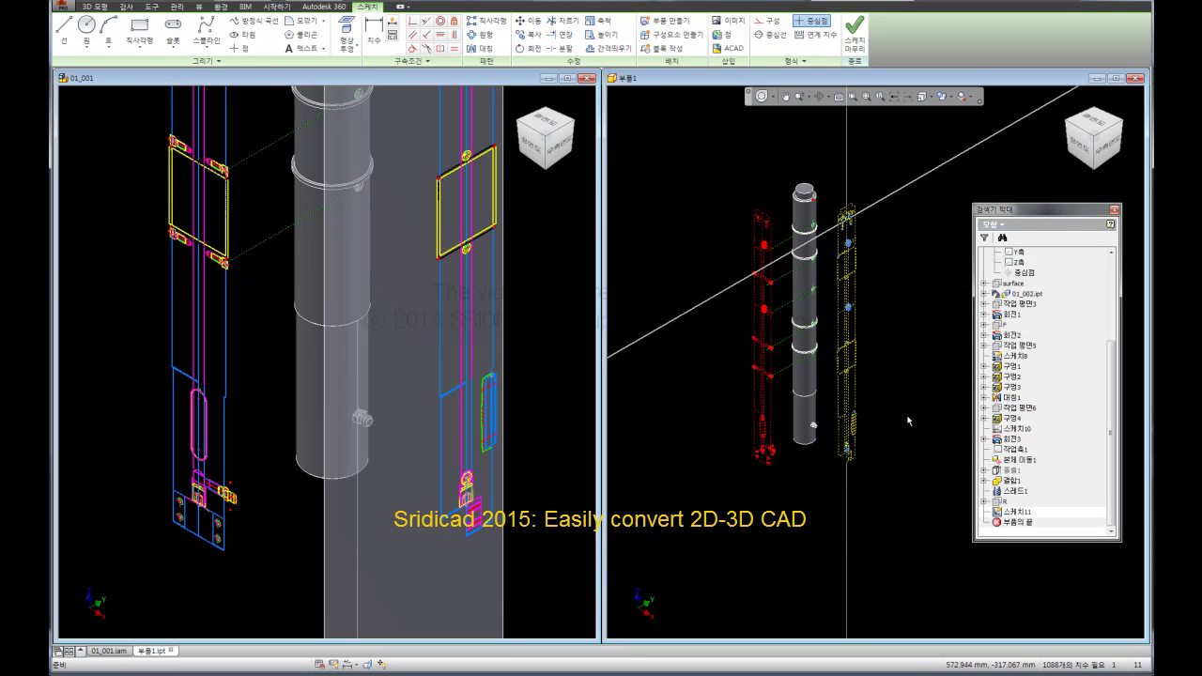
- Zoom in on the top end of the fitting sketch around its round hole
scroll(850, 458, "up", 5)
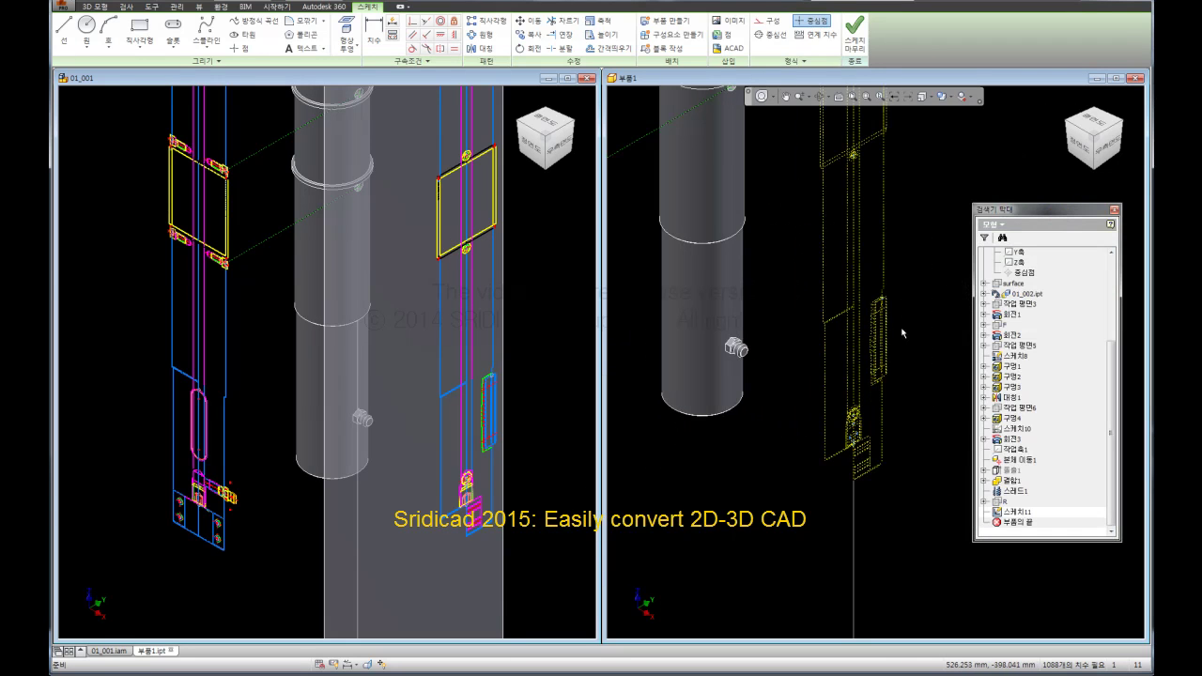
scroll(870, 327, "up", 2)
scroll(904, 317, "up", 2)
scroll(844, 300, "up", 2)
scroll(874, 312, "up", 1)
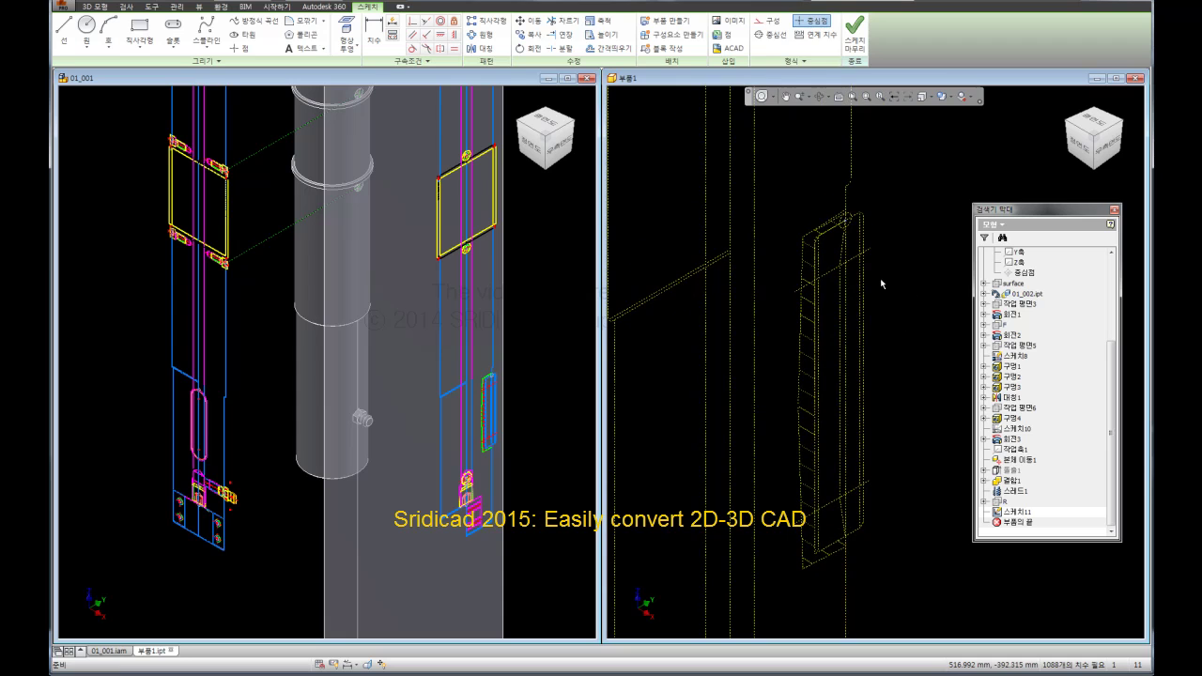
scroll(907, 357, "up", 1)
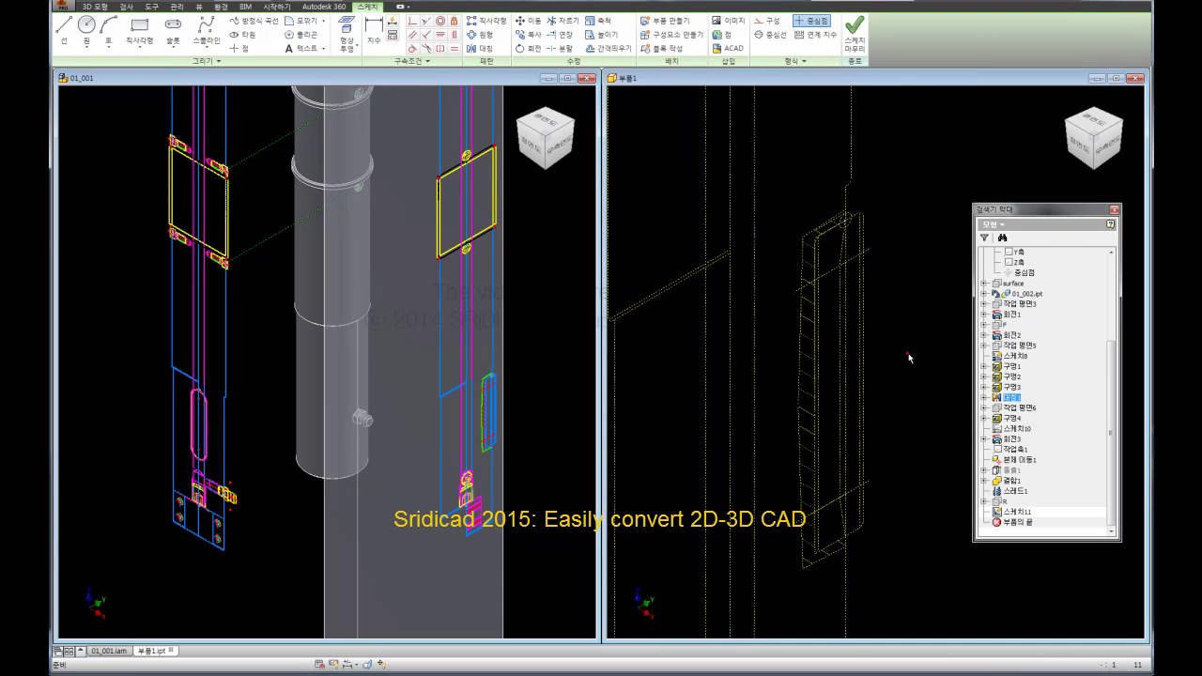
scroll(873, 233, "up", 1)
scroll(819, 229, "up", 1)
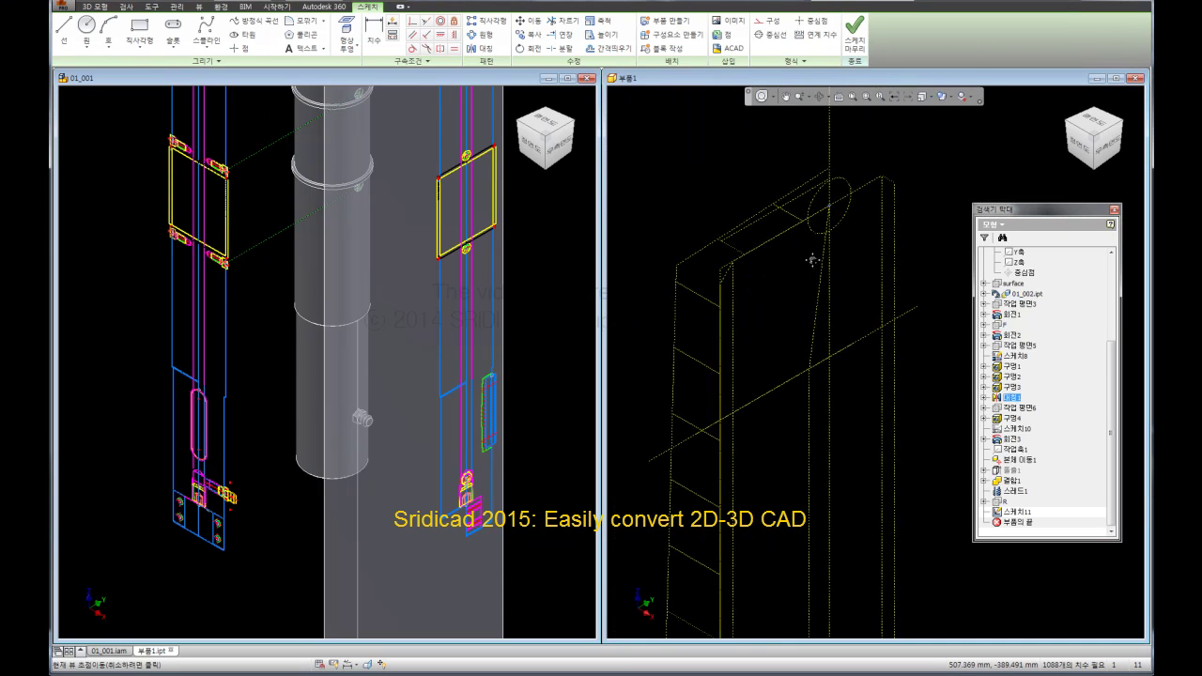
scroll(808, 260, "up", 1)
left_click(366, 82)
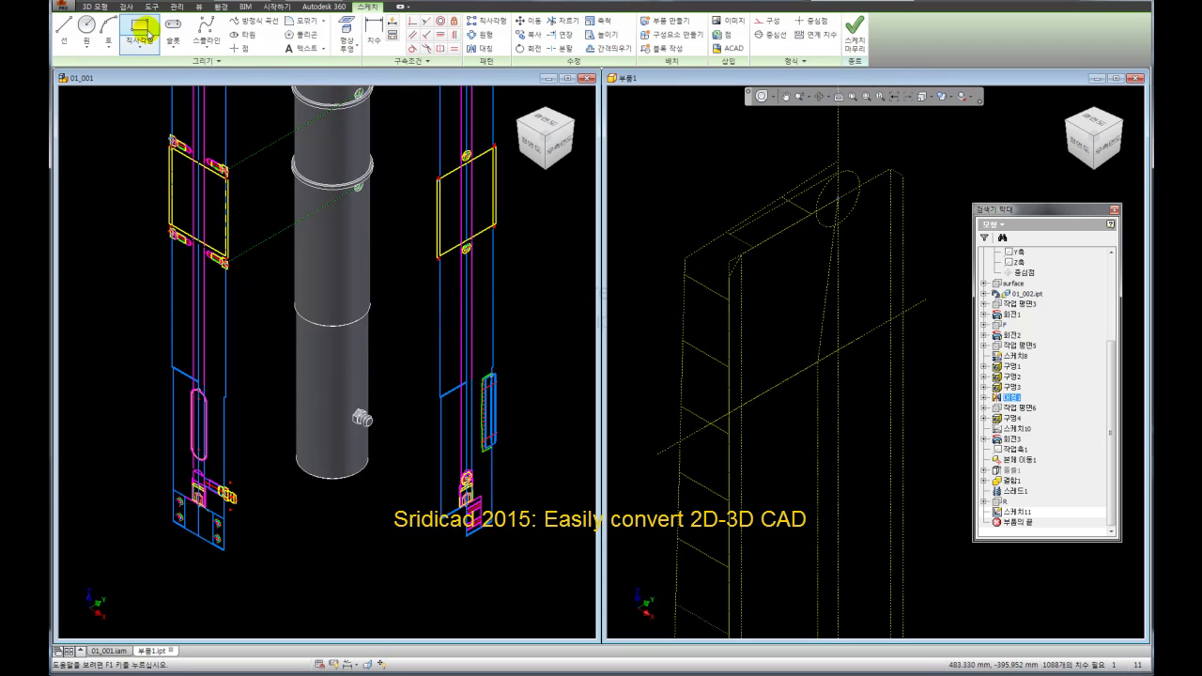
- Draw a narrow rectangle beside the slot, snapping its far corner, then end the Rectangle command
left_click(142, 31)
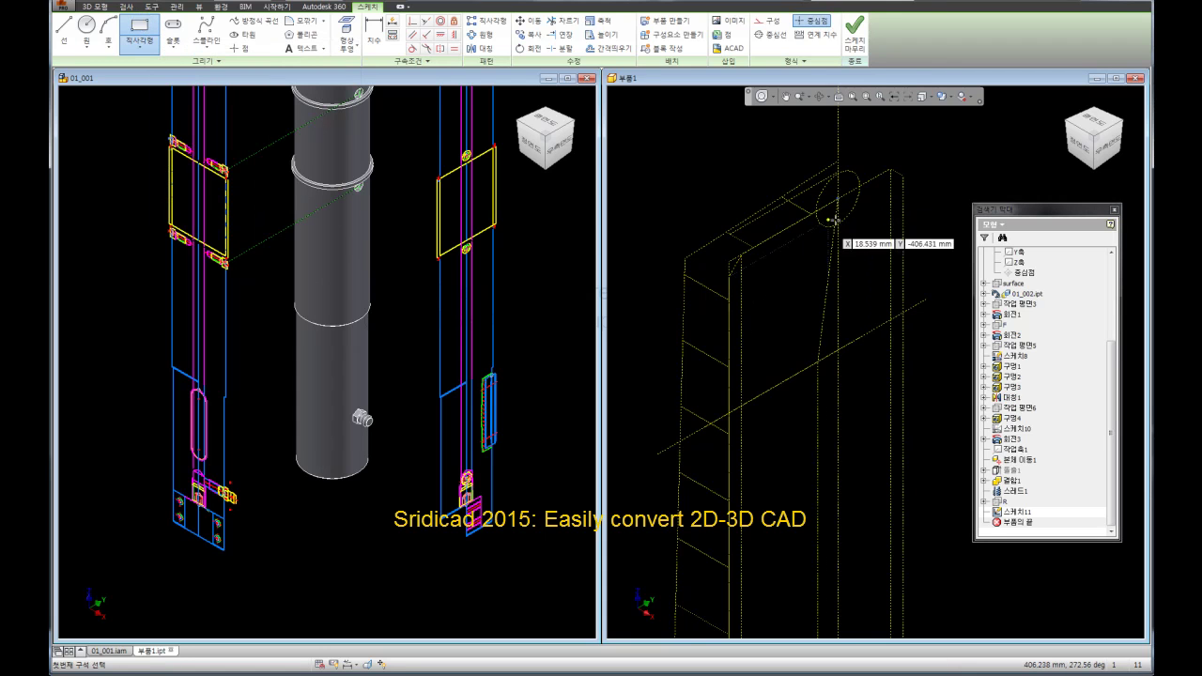
scroll(836, 211, "up", 2)
scroll(842, 208, "up", 2)
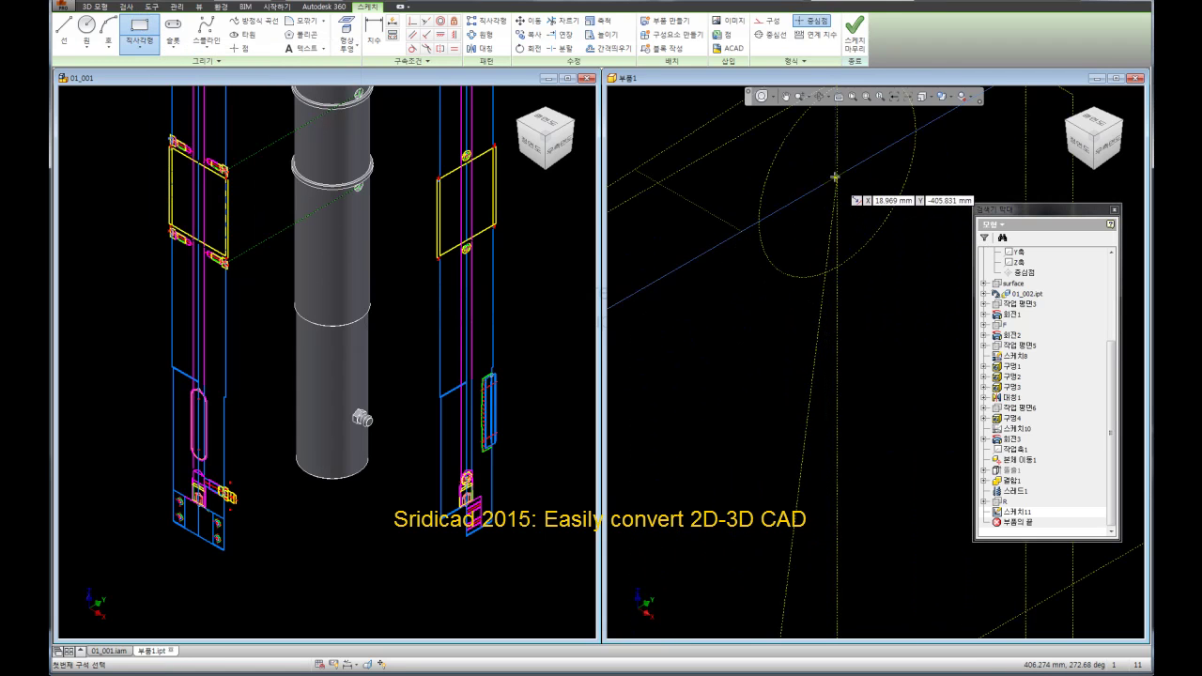
scroll(837, 177, "up", 2)
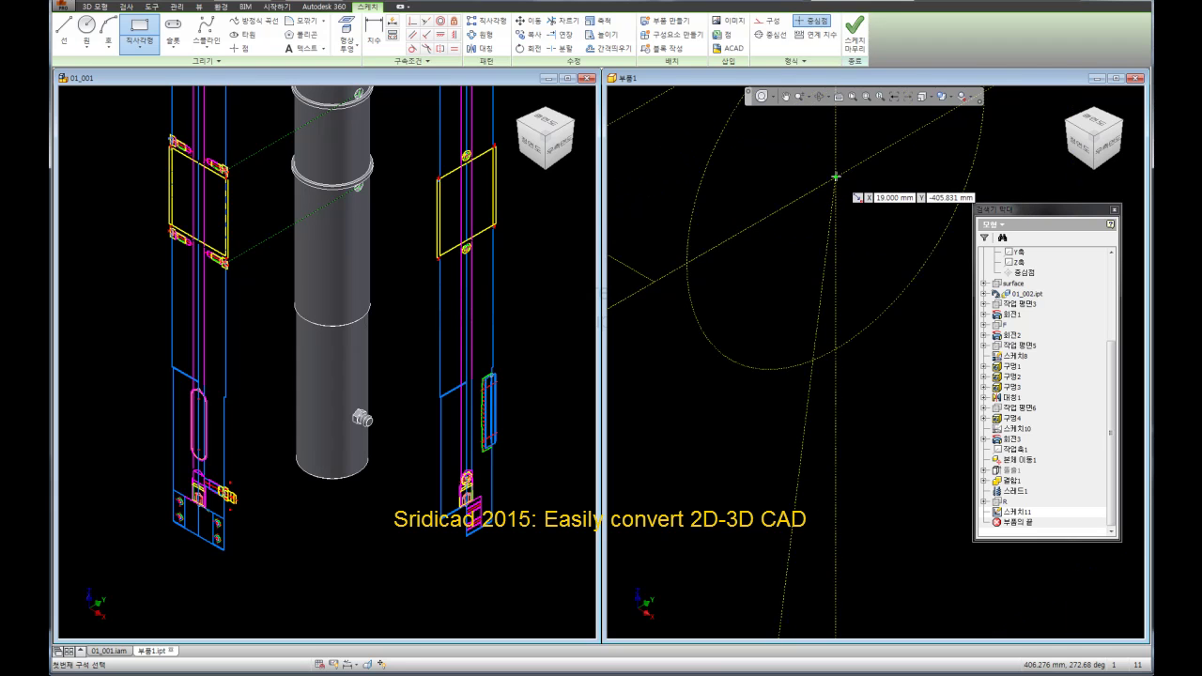
scroll(834, 179, "down", 5)
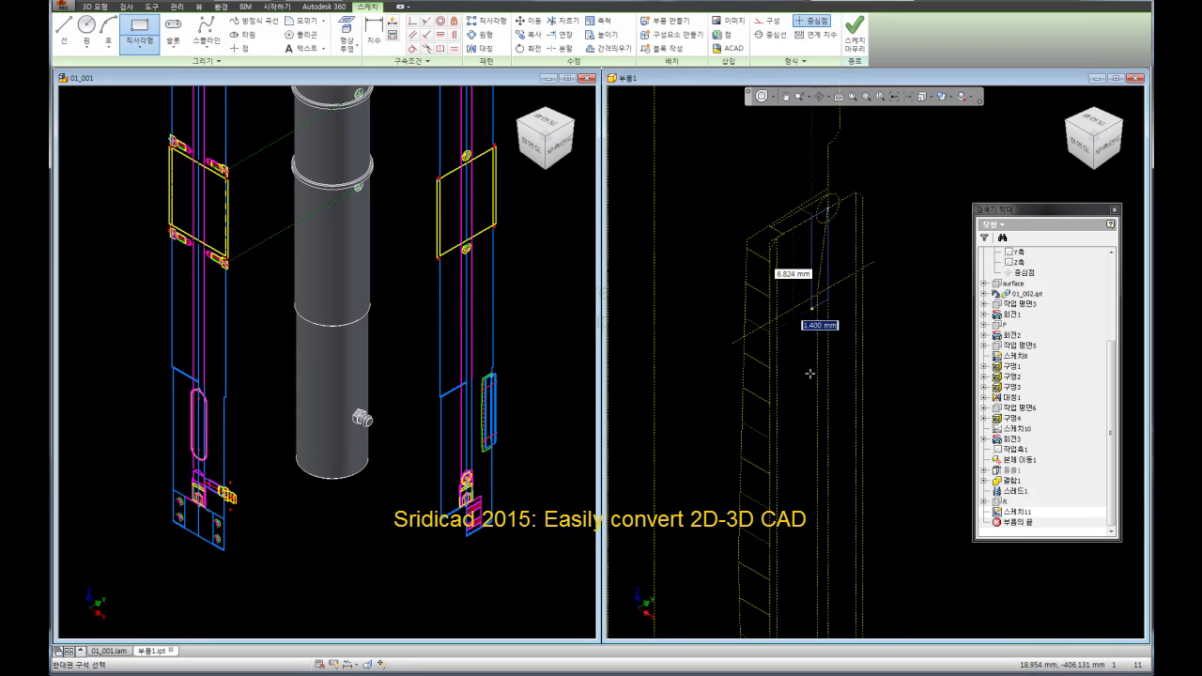
scroll(805, 413, "down", 2)
scroll(791, 423, "up", 1)
scroll(799, 483, "up", 1)
scroll(805, 483, "up", 1)
scroll(778, 486, "up", 1)
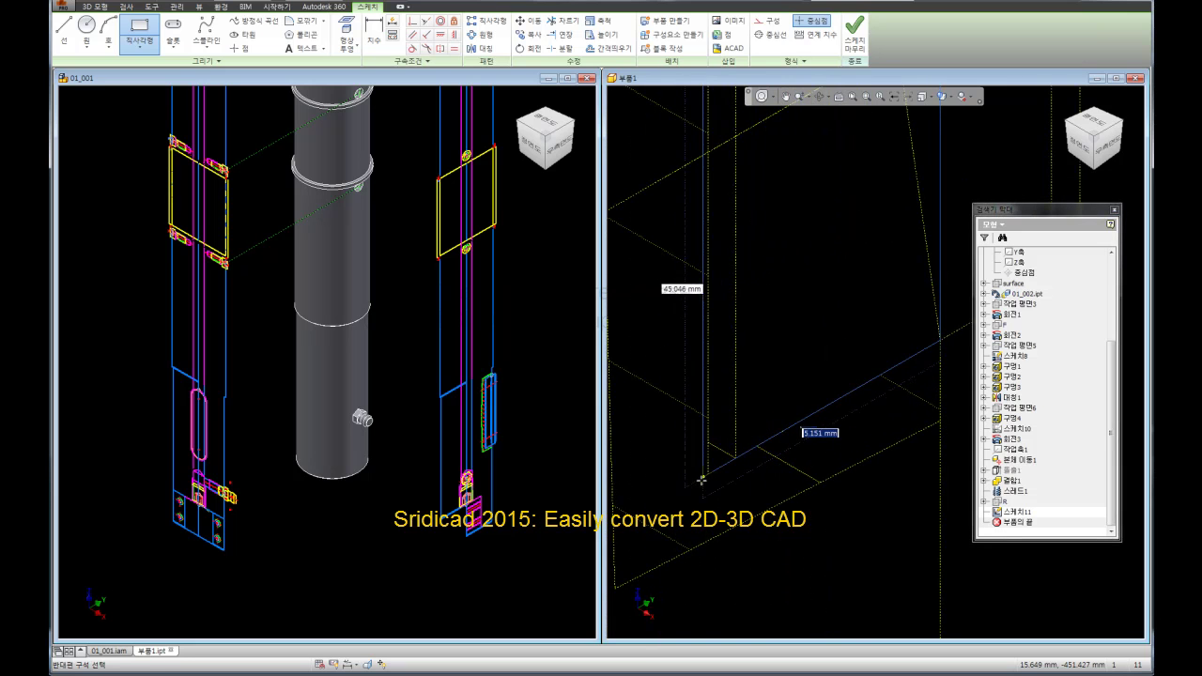
left_click(708, 474)
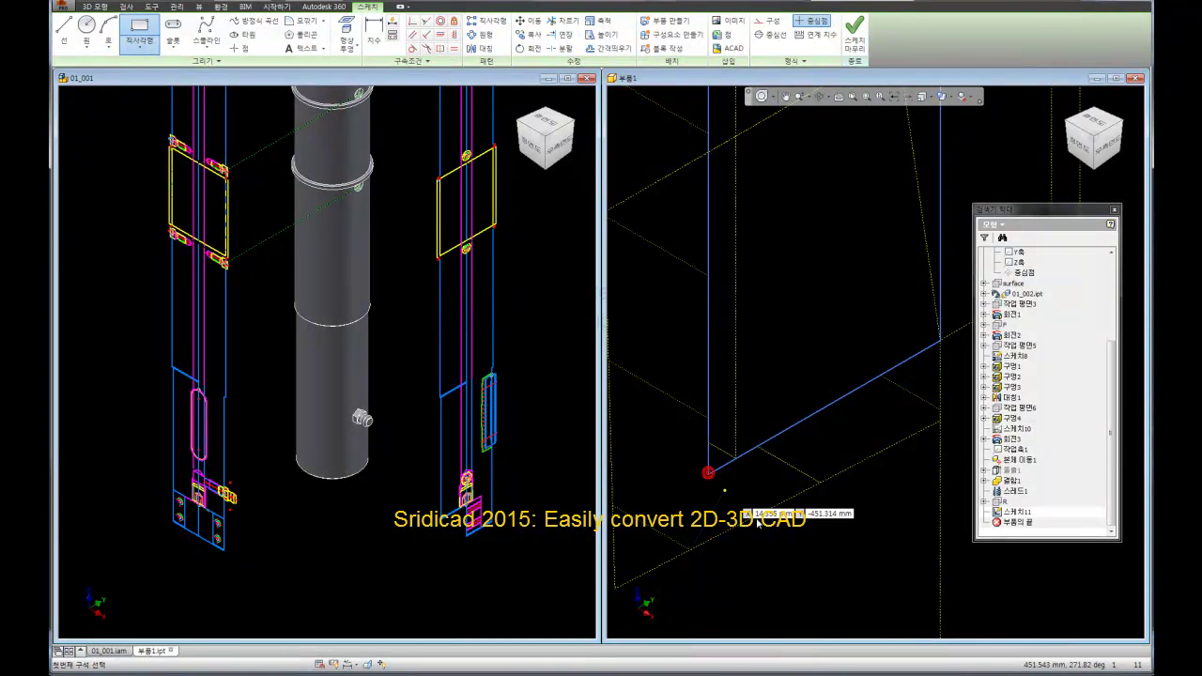
scroll(831, 394, "down", 2)
right_click(876, 237)
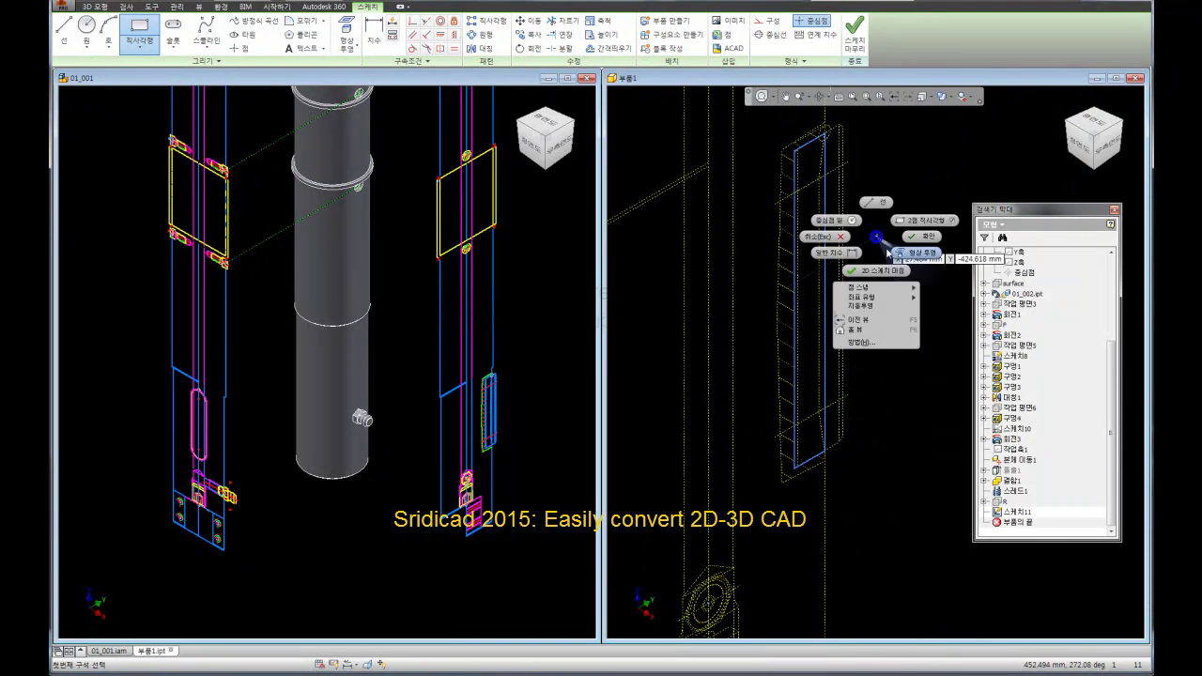
left_click(829, 236)
scroll(888, 299, "down", 3)
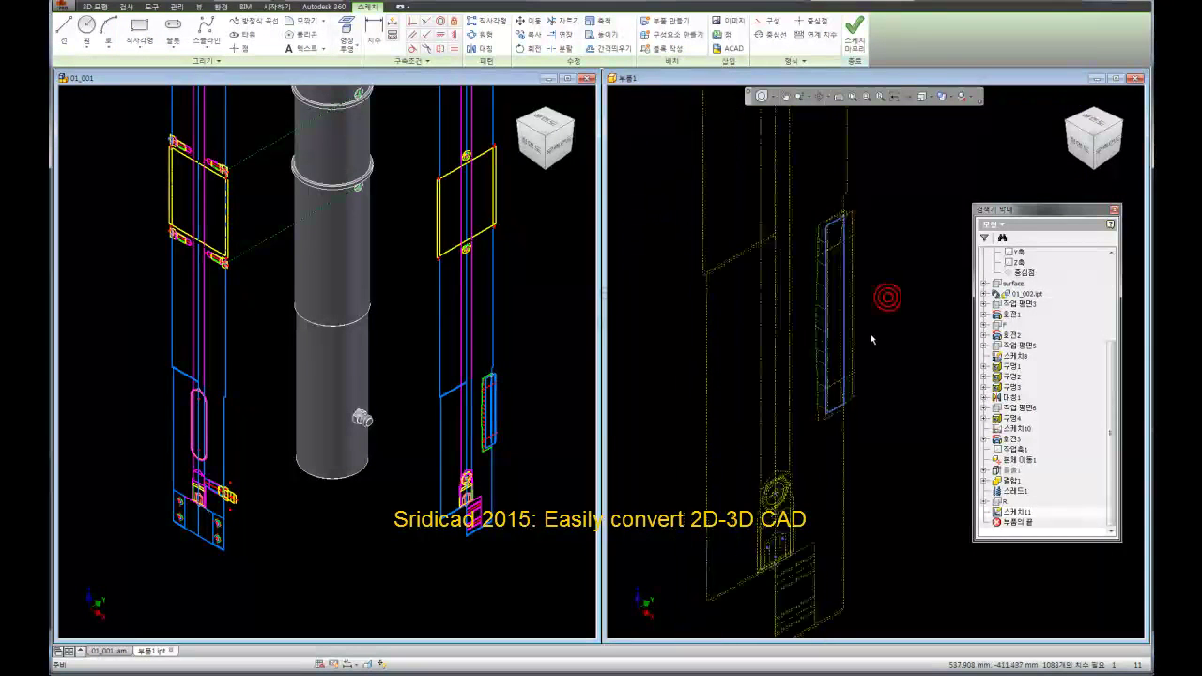
- Orbit and pan the part view to check the rectangle, then finish sketch 스케치11
left_click(291, 568)
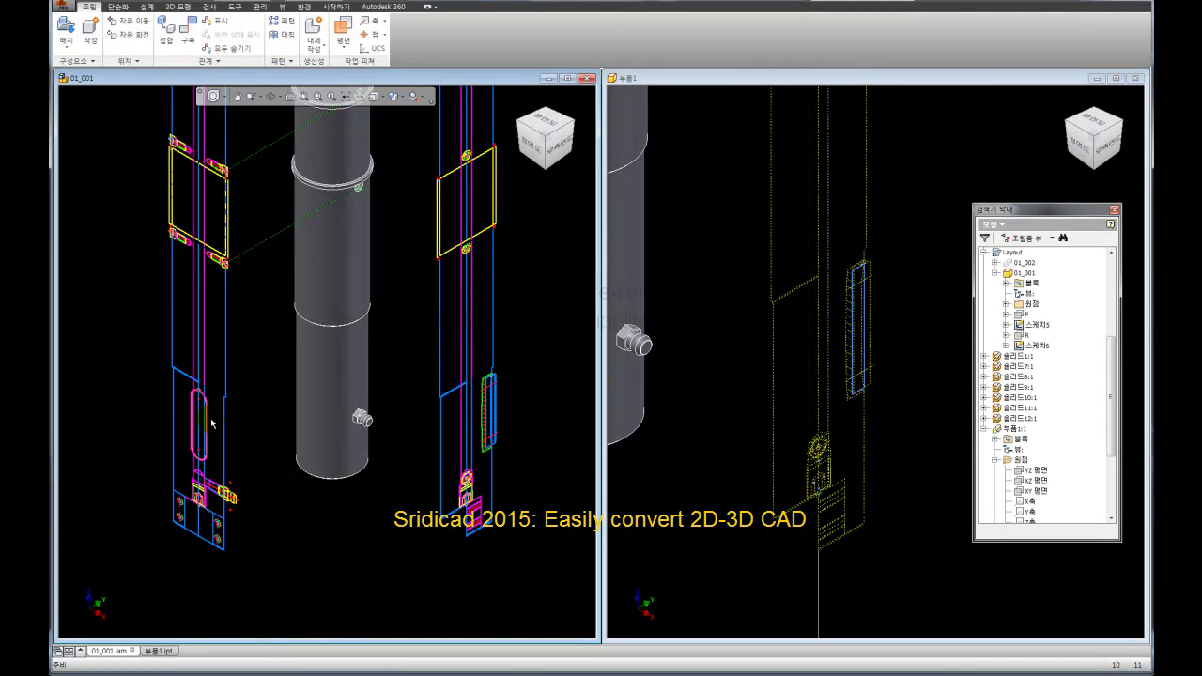
left_click(898, 448)
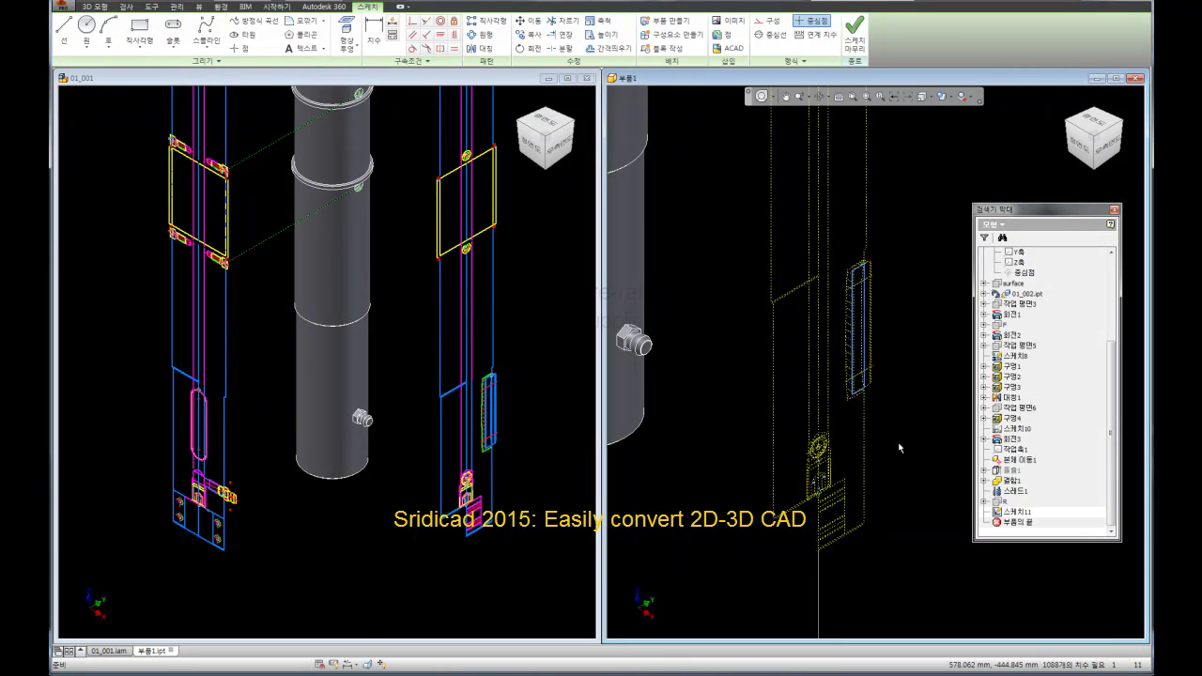
scroll(864, 266, "up", 3)
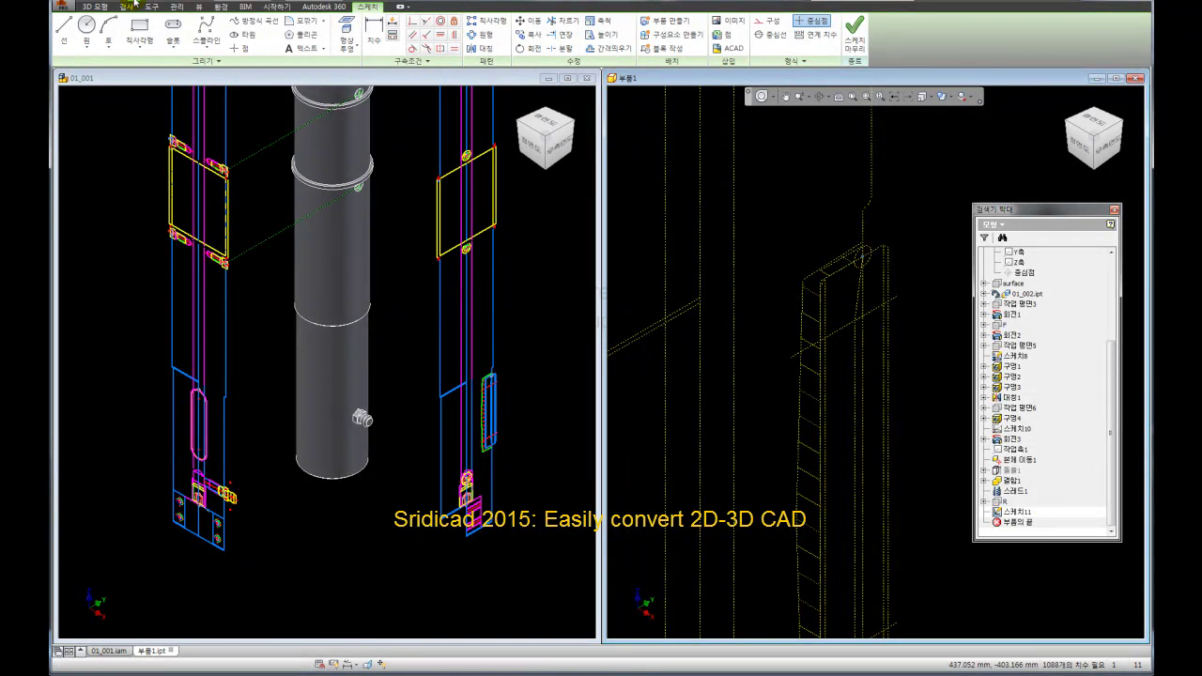
mouse_move(770, 413)
middle_mouse_down("shift")
mouse_move(805, 351)
mouse_move(894, 282)
middle_mouse_up("shift")
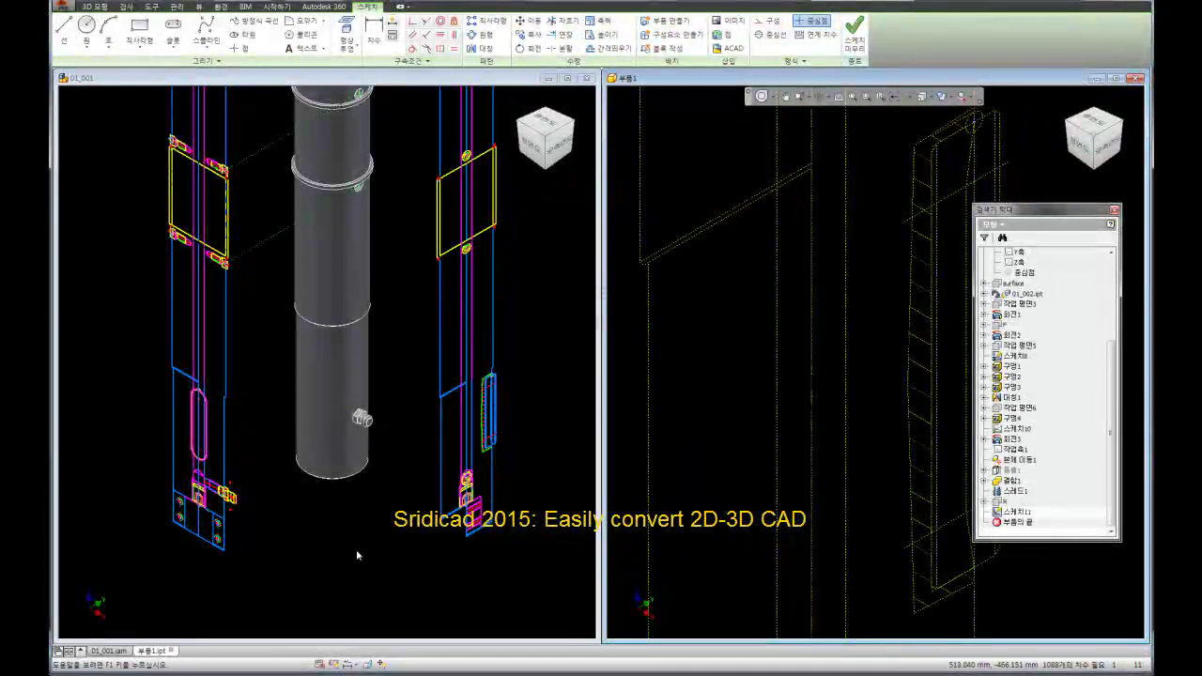
middle_click_drag(707, 548, 666, 436)
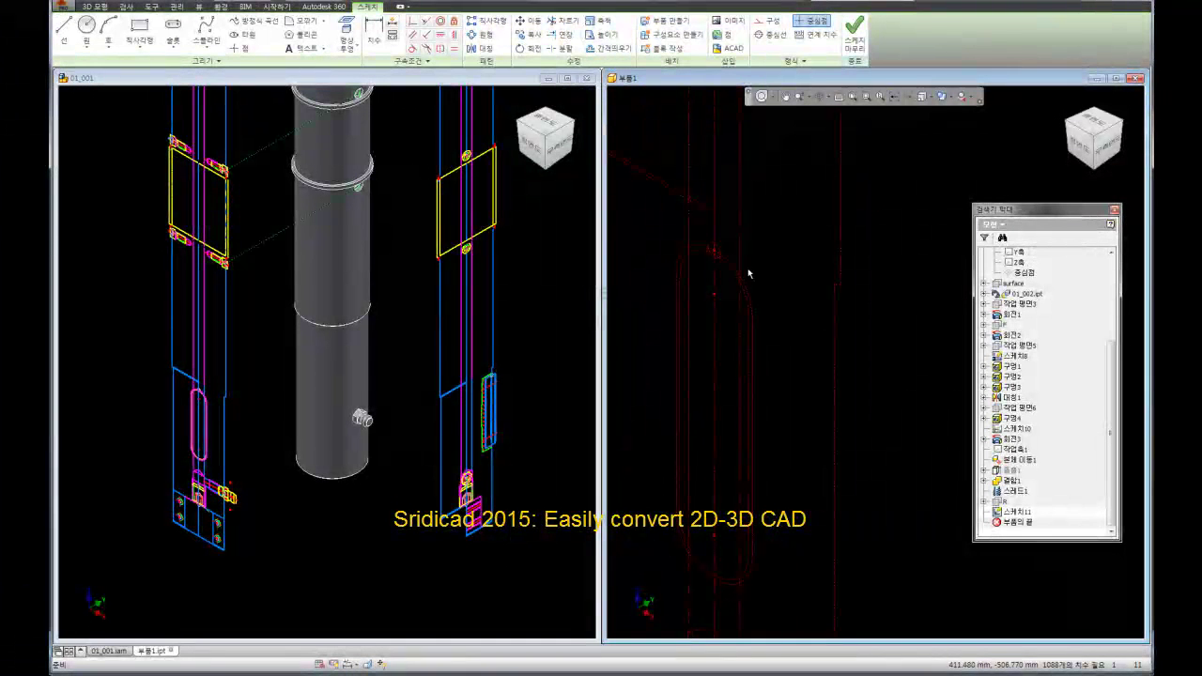
left_click(854, 33)
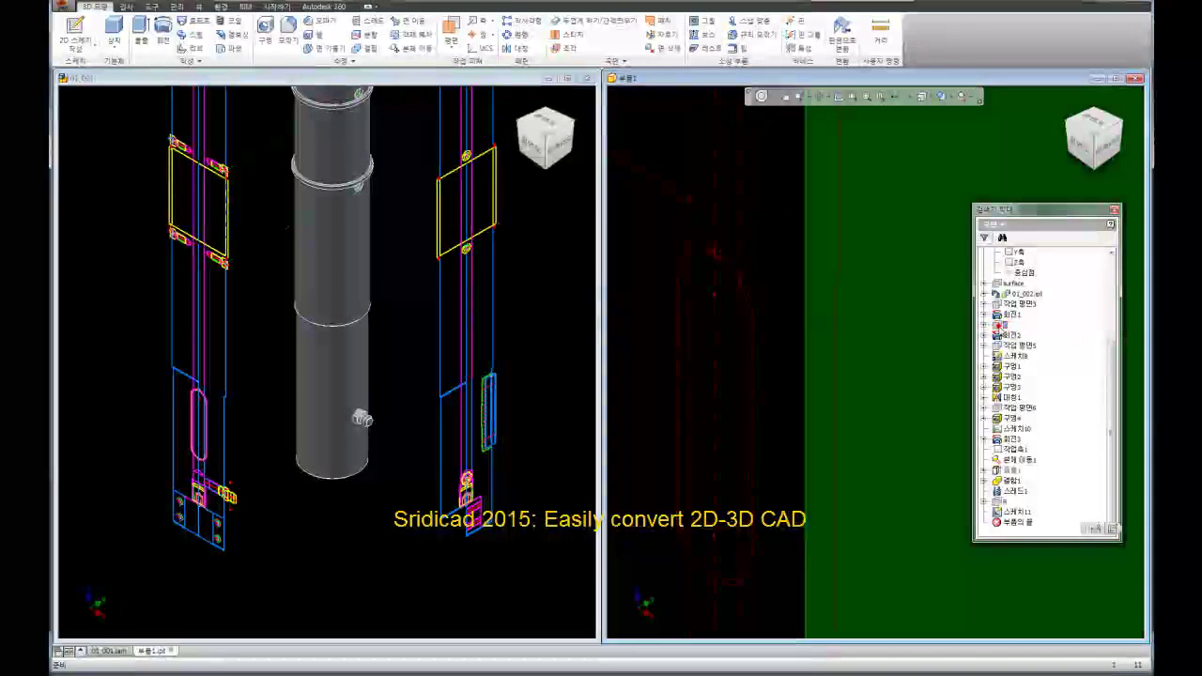
scroll(778, 378, "down", 3)
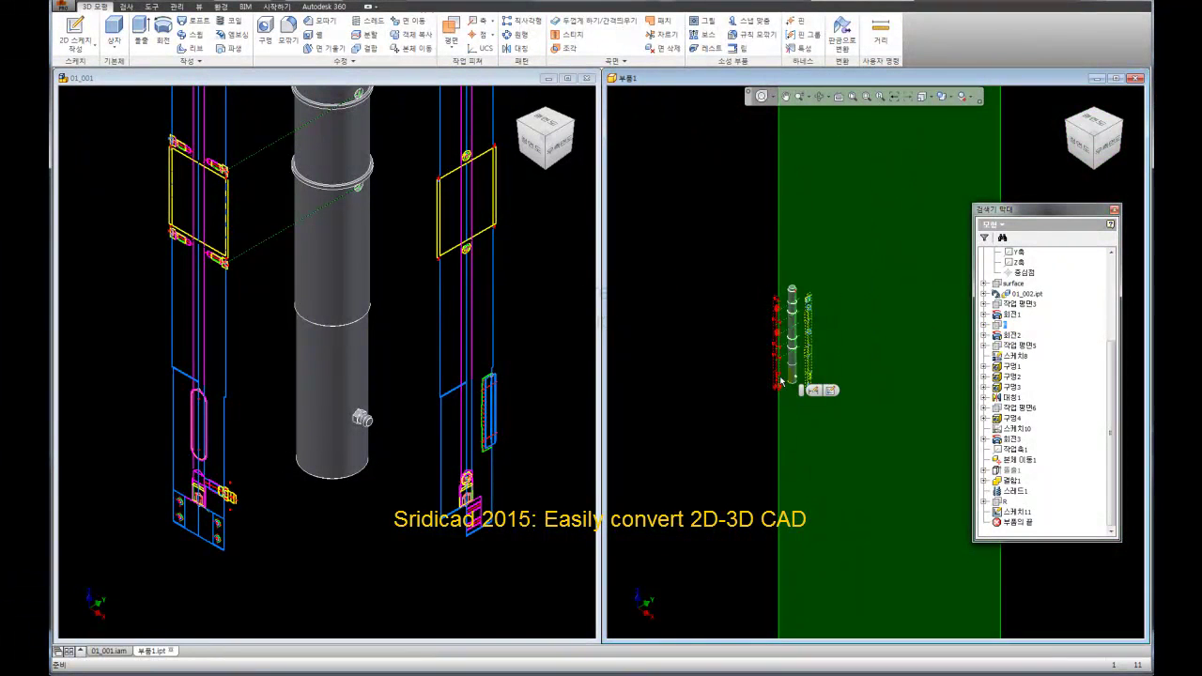
left_click(1108, 141)
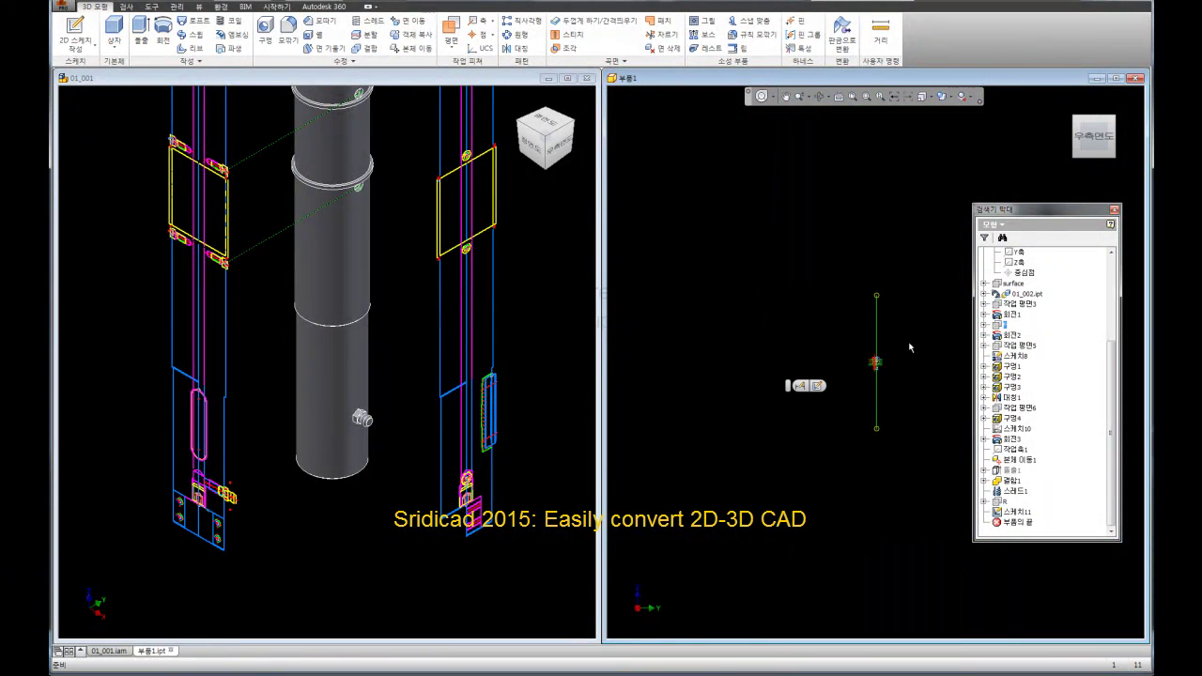
scroll(879, 359, "up", 2)
left_click(1076, 122)
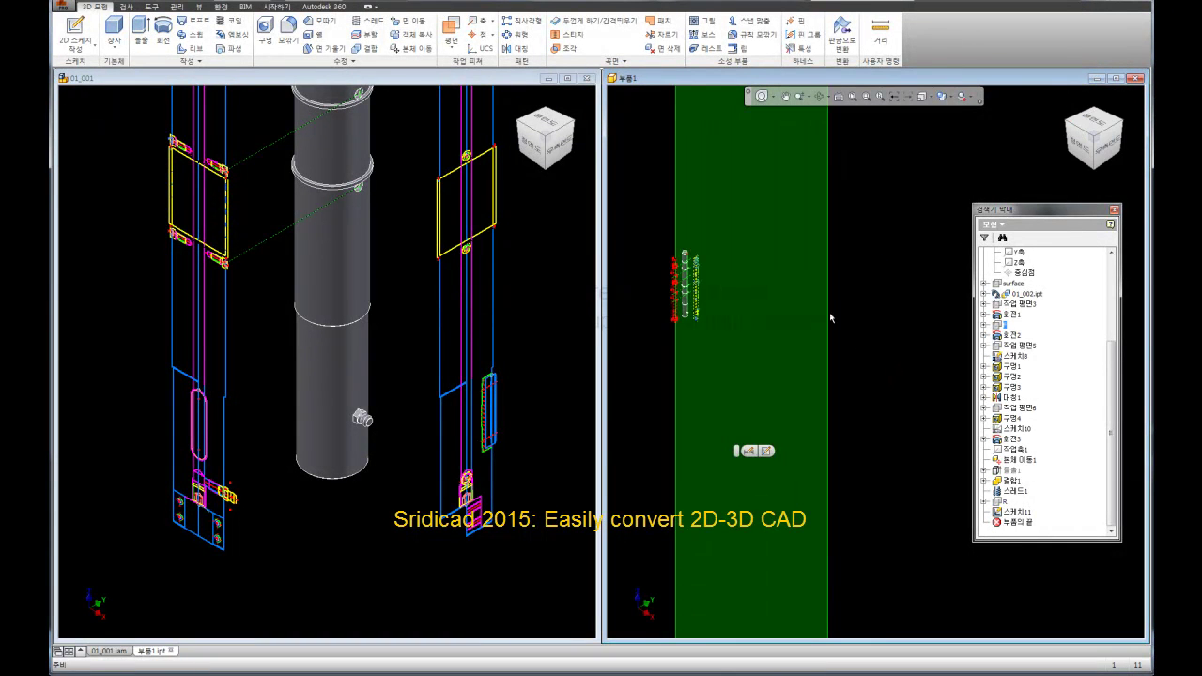
left_click(1009, 305)
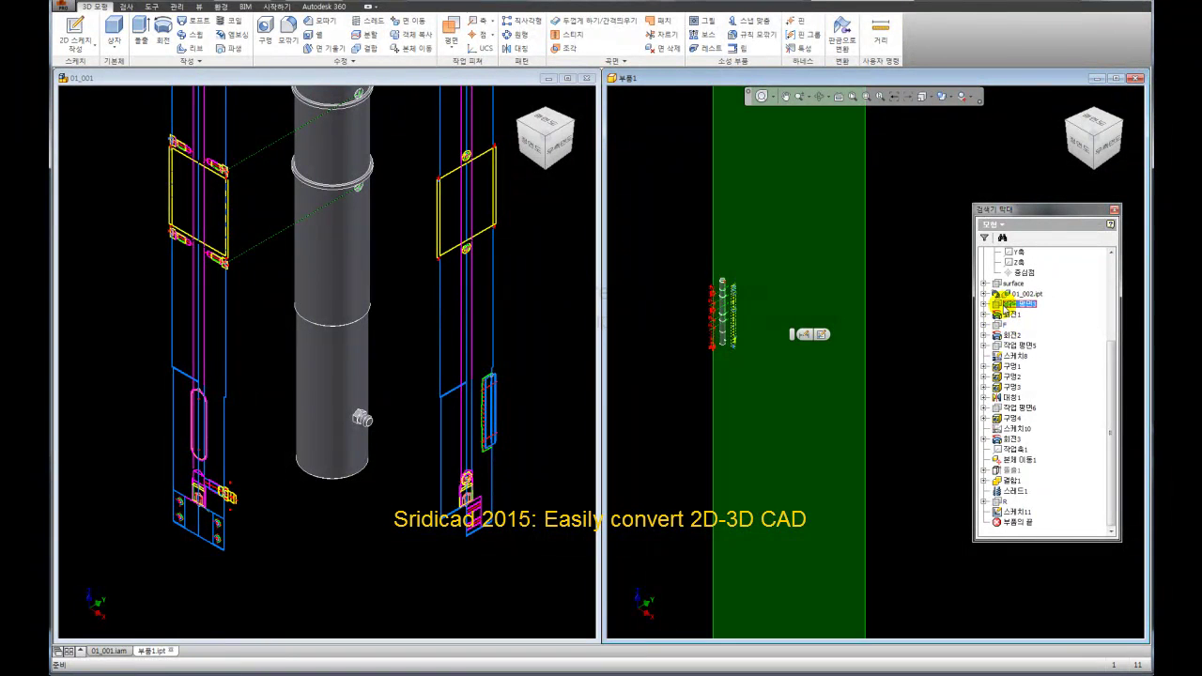
left_click(1010, 283)
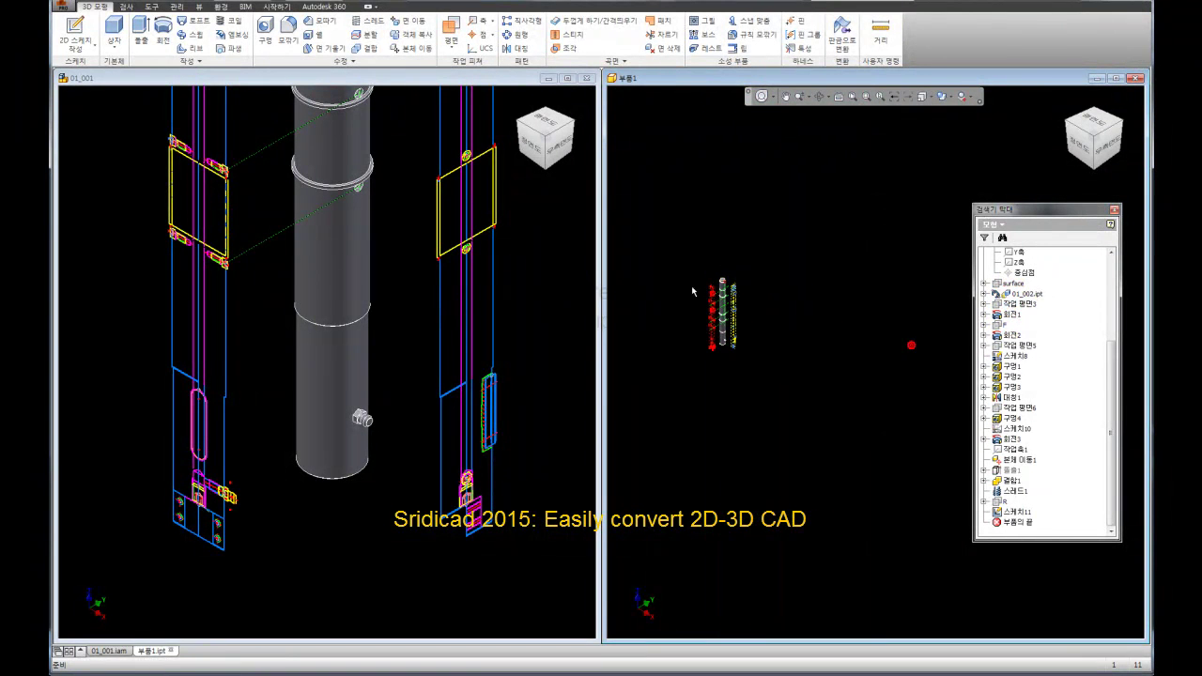
scroll(692, 293, "up", 5)
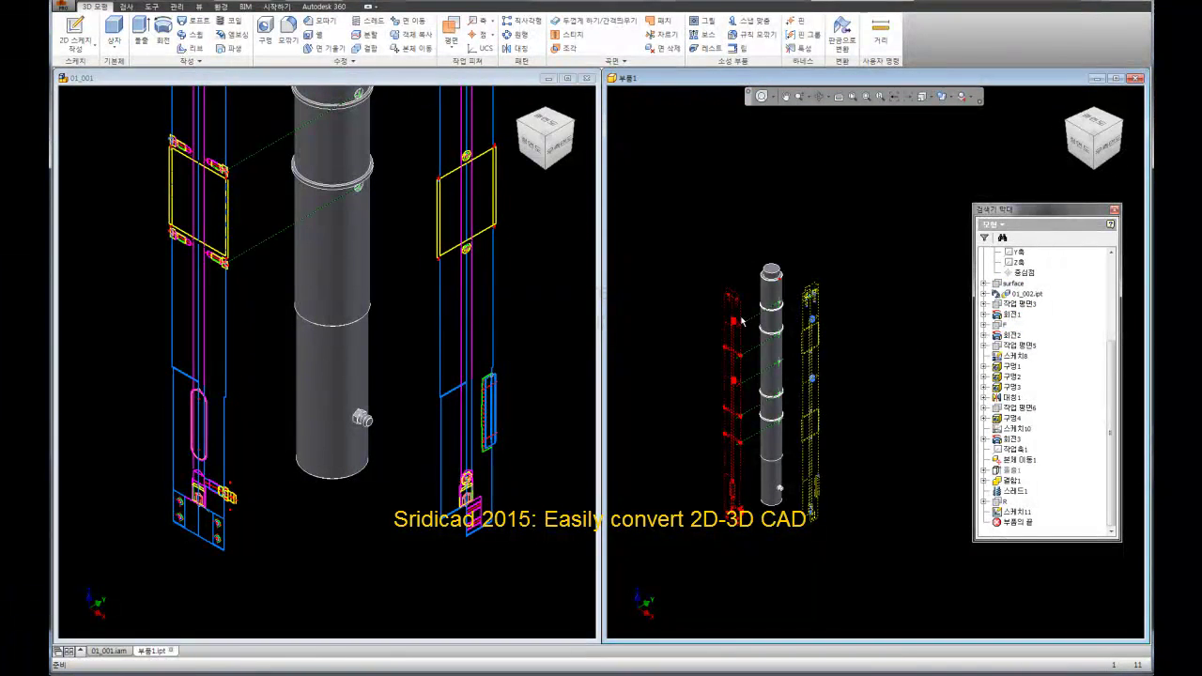
scroll(741, 321, "up", 3)
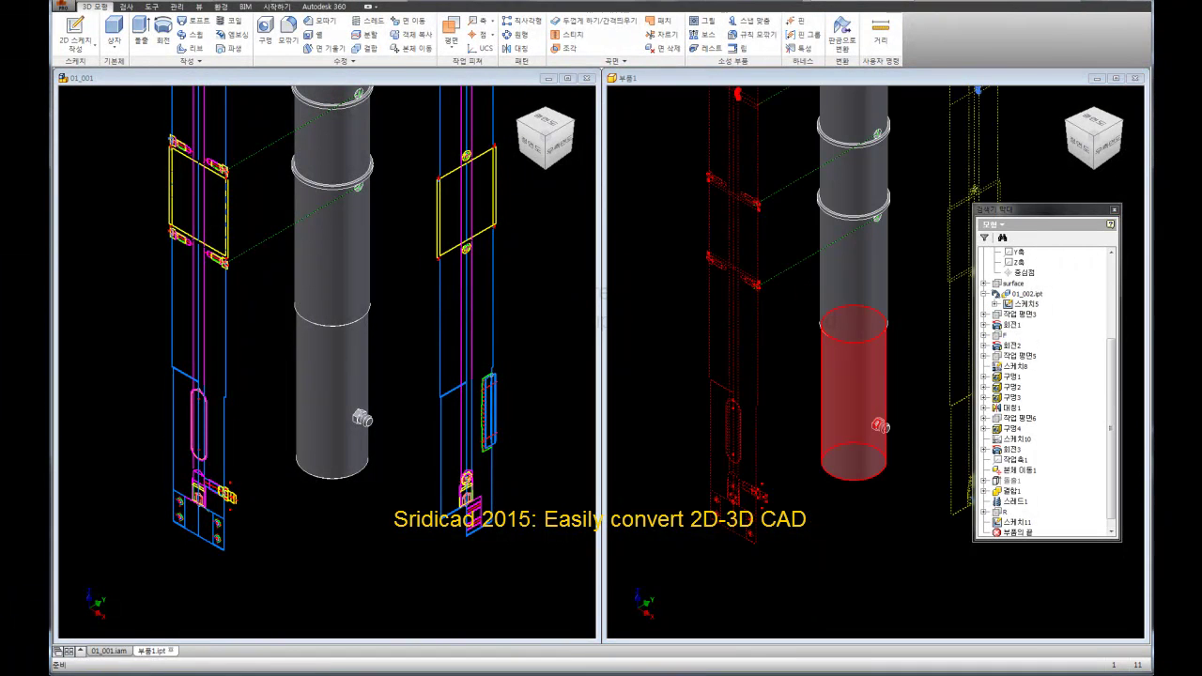
left_click(797, 457)
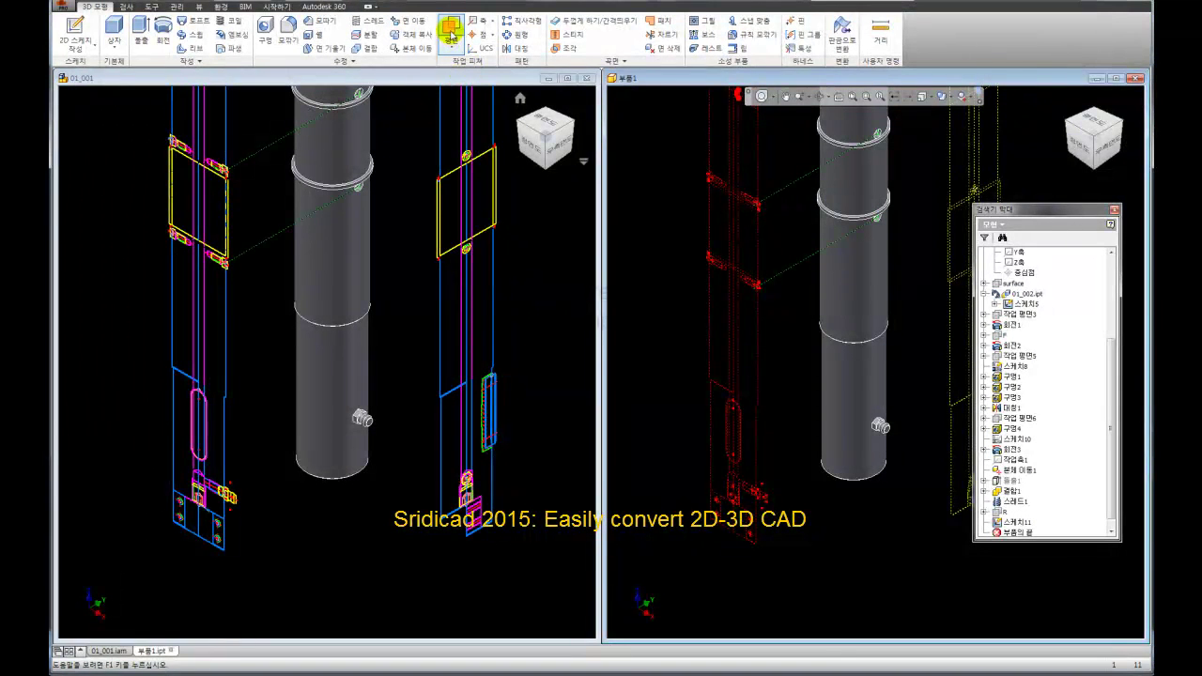
- Place a new work plane on the XZ plane and accept a -50 mm offset
left_click(452, 34)
left_click_drag(1111, 384, 1111, 298)
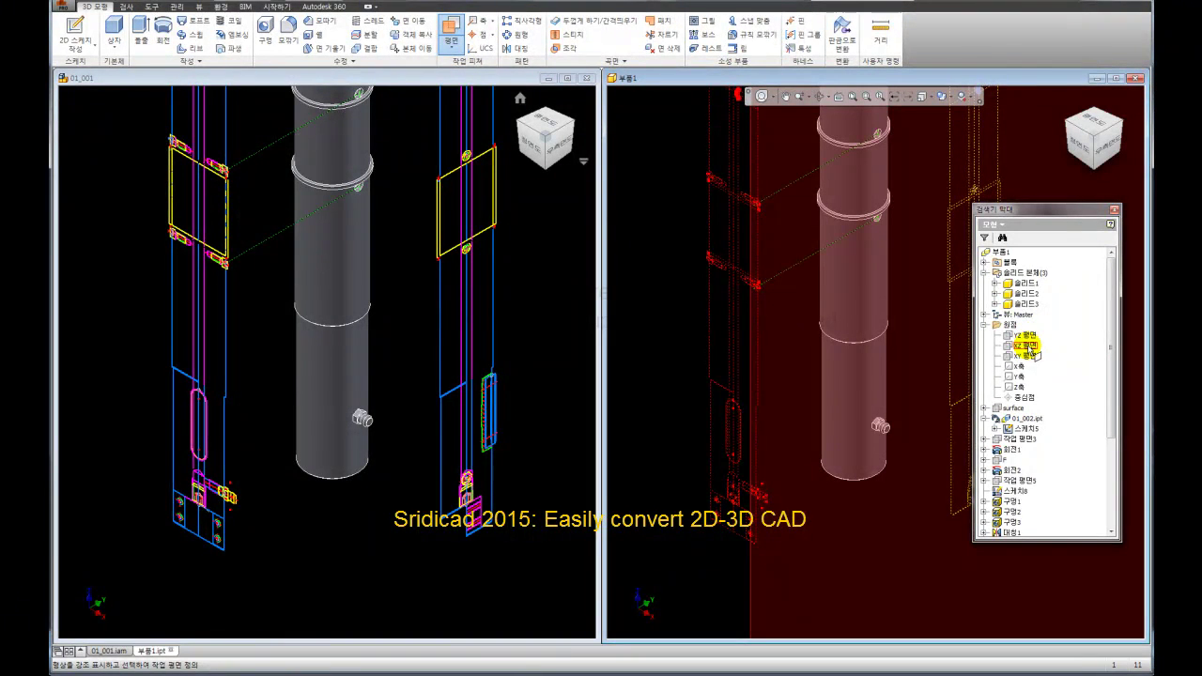
left_click(1028, 347)
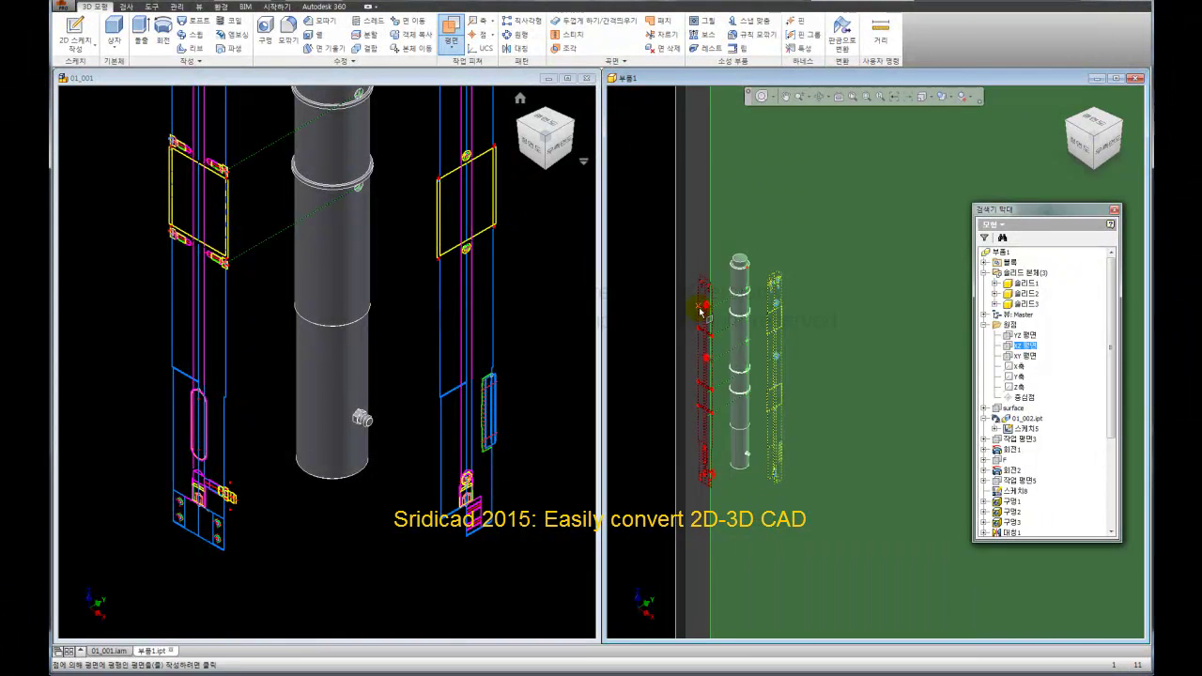
left_click(698, 297)
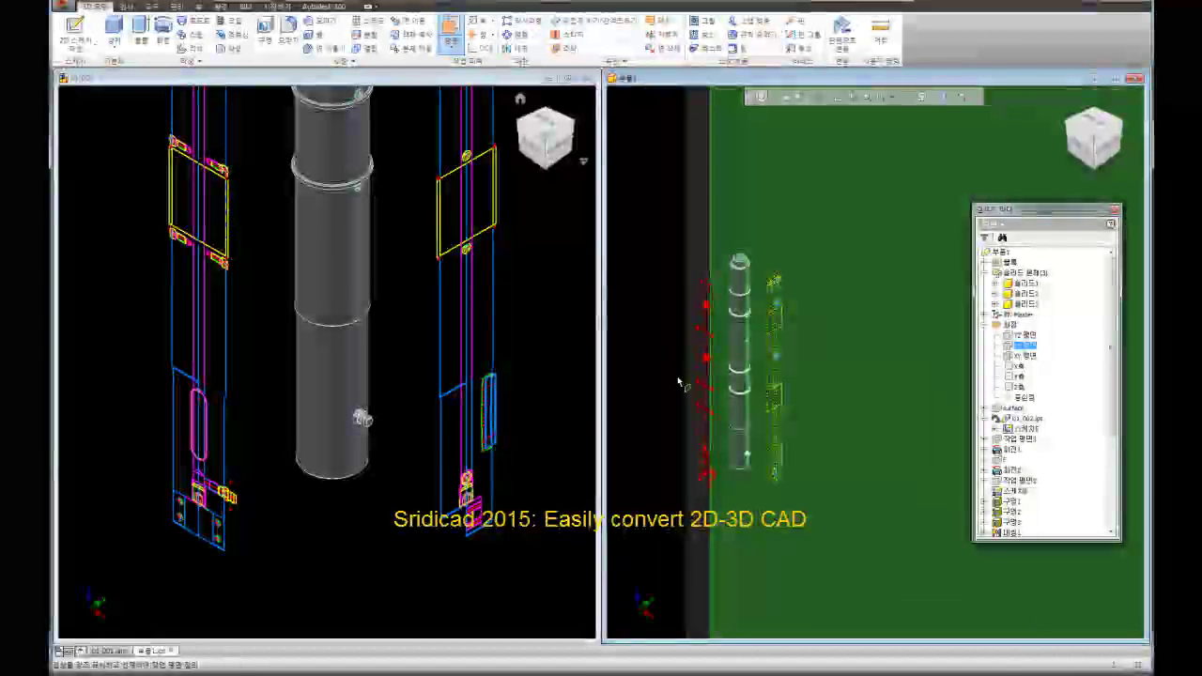
left_click(871, 439)
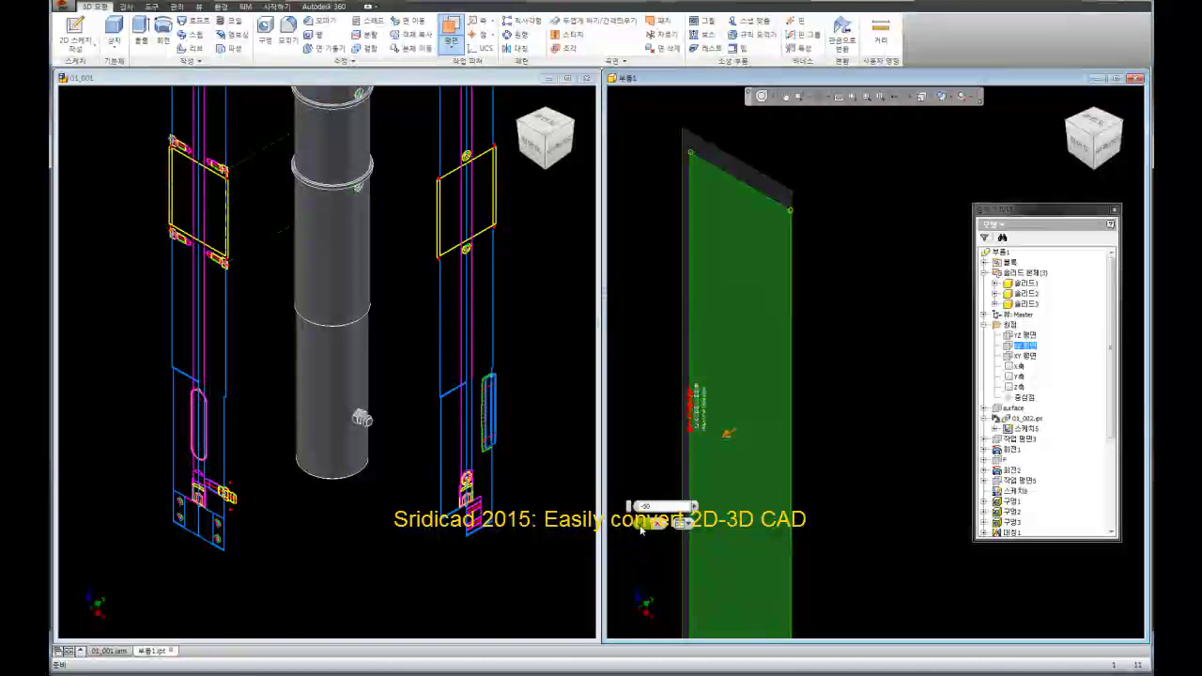
left_click(642, 523)
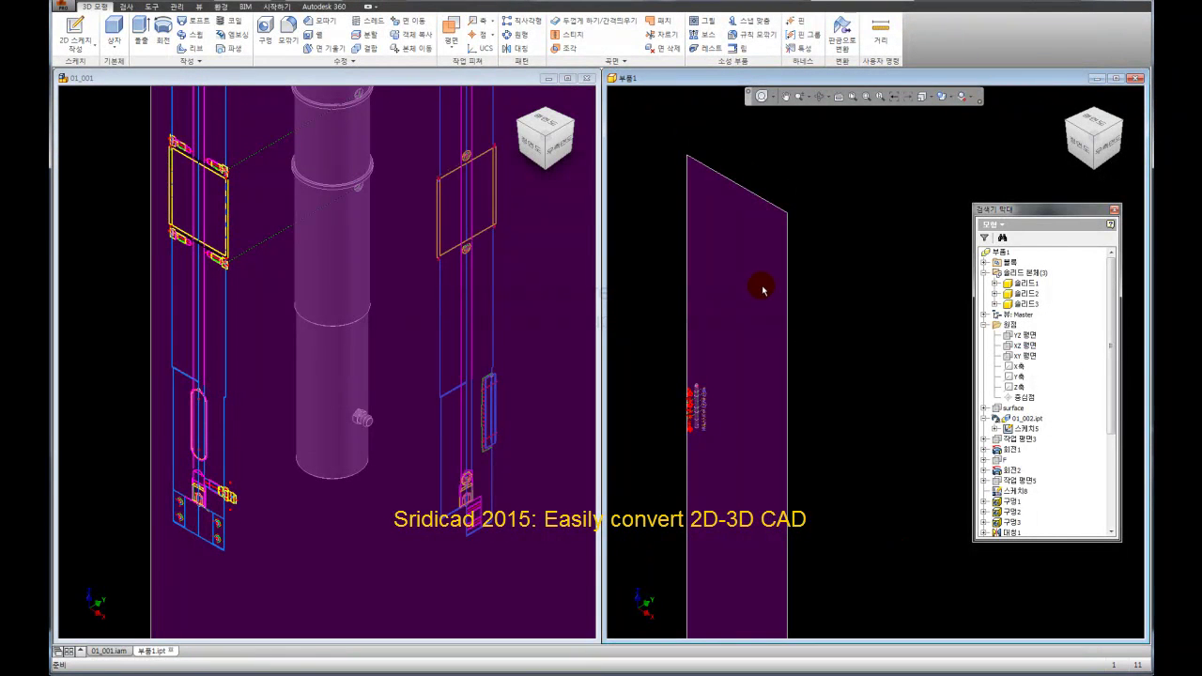
- Flip the normal of the new -50 mm work plane
right_click(789, 286)
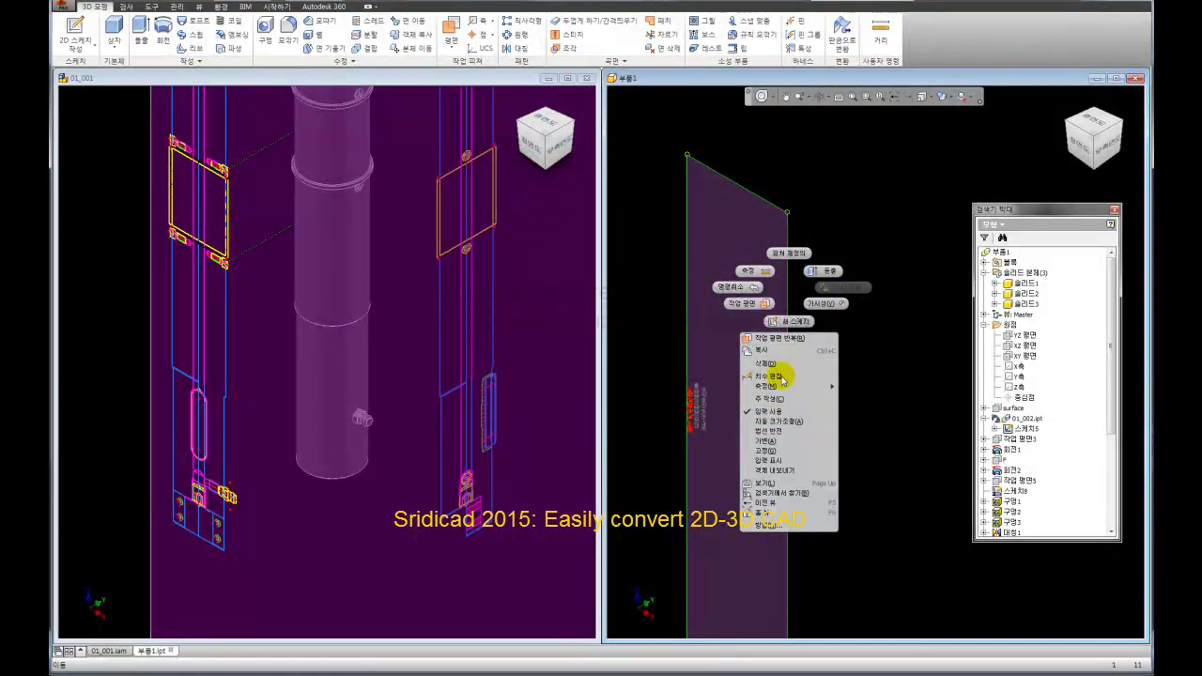
left_click(771, 435)
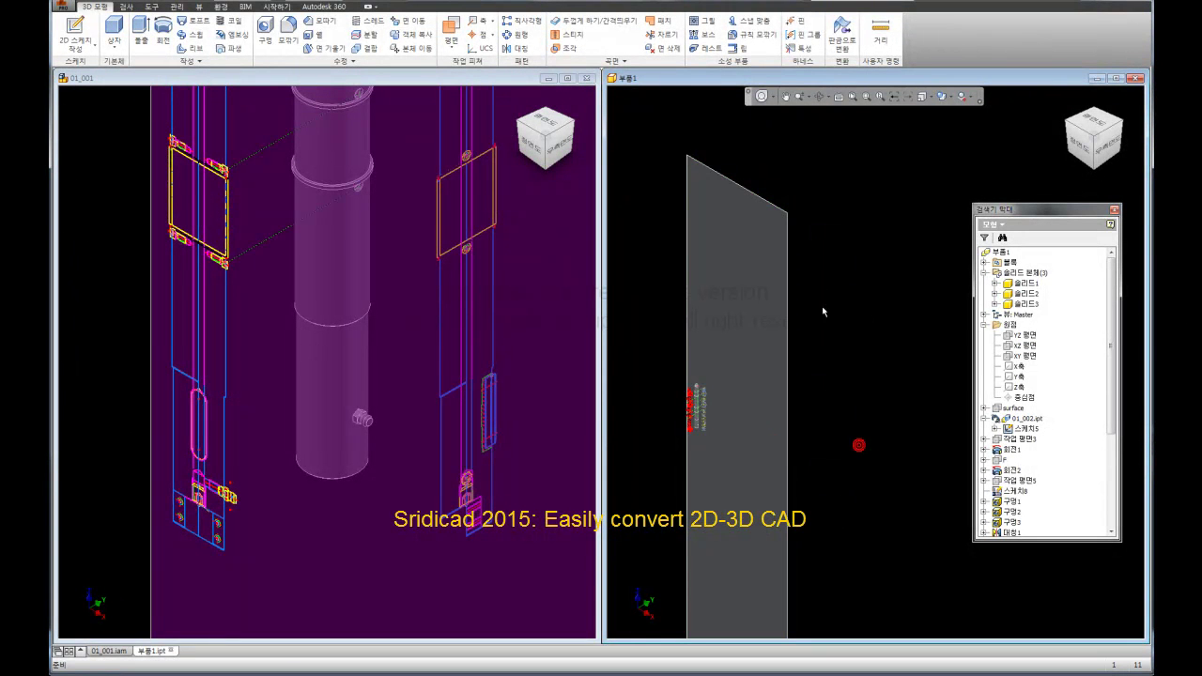
mouse_move(787, 210)
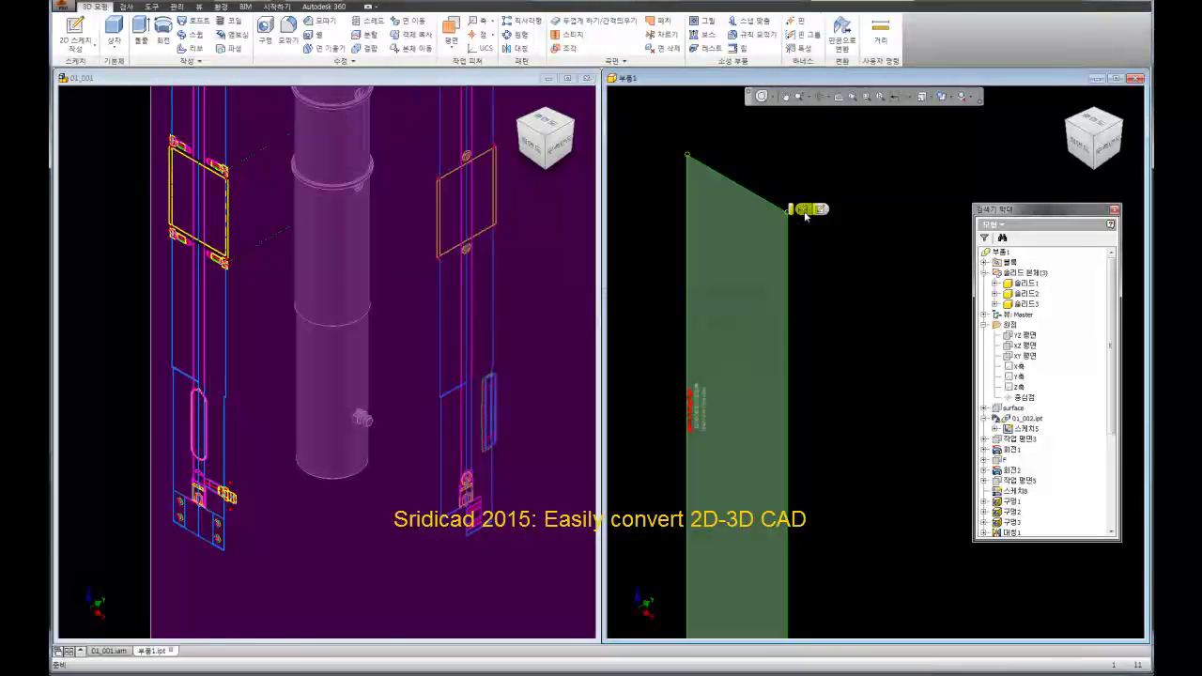
left_click_drag(1111, 297, 1113, 440)
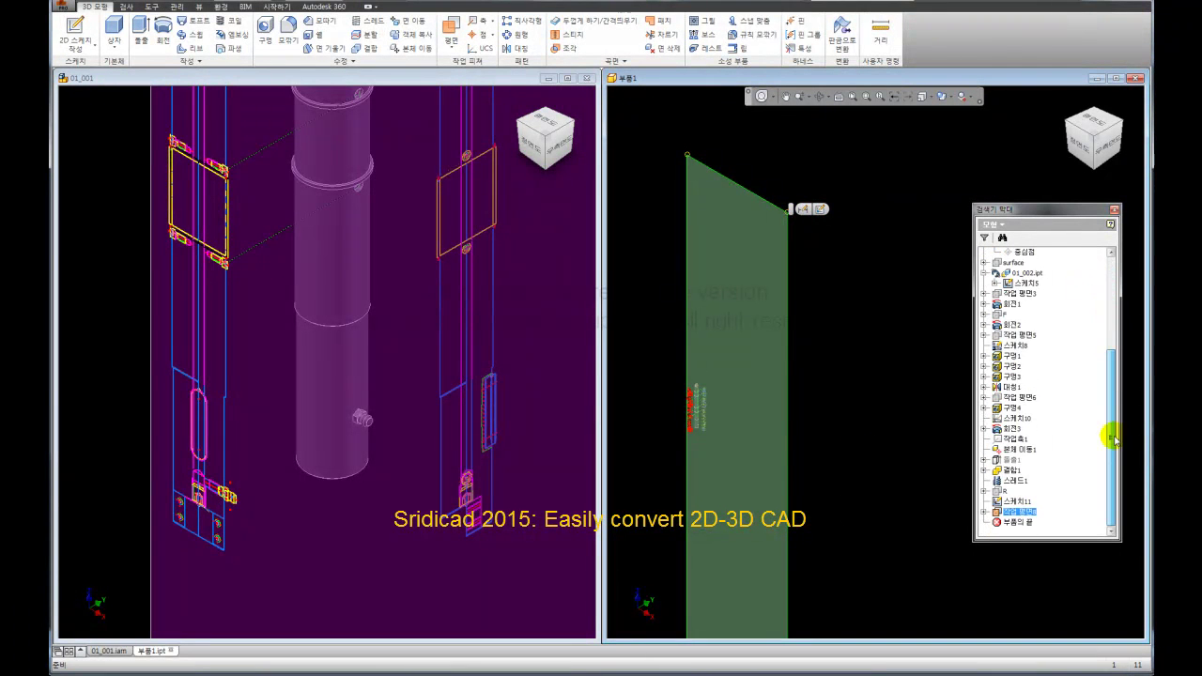
- Try renaming the work plane to F, dismiss the duplicate-name warning, and reopen the name
left_click(1023, 510)
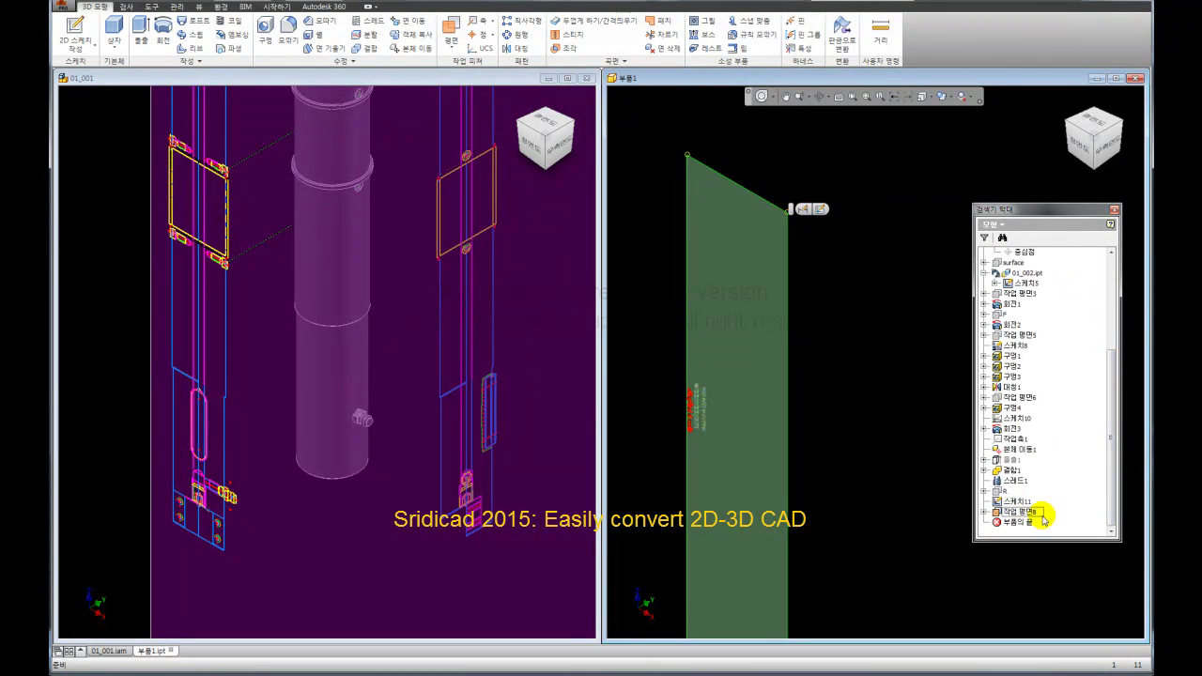
left_click(1013, 512)
type("F")
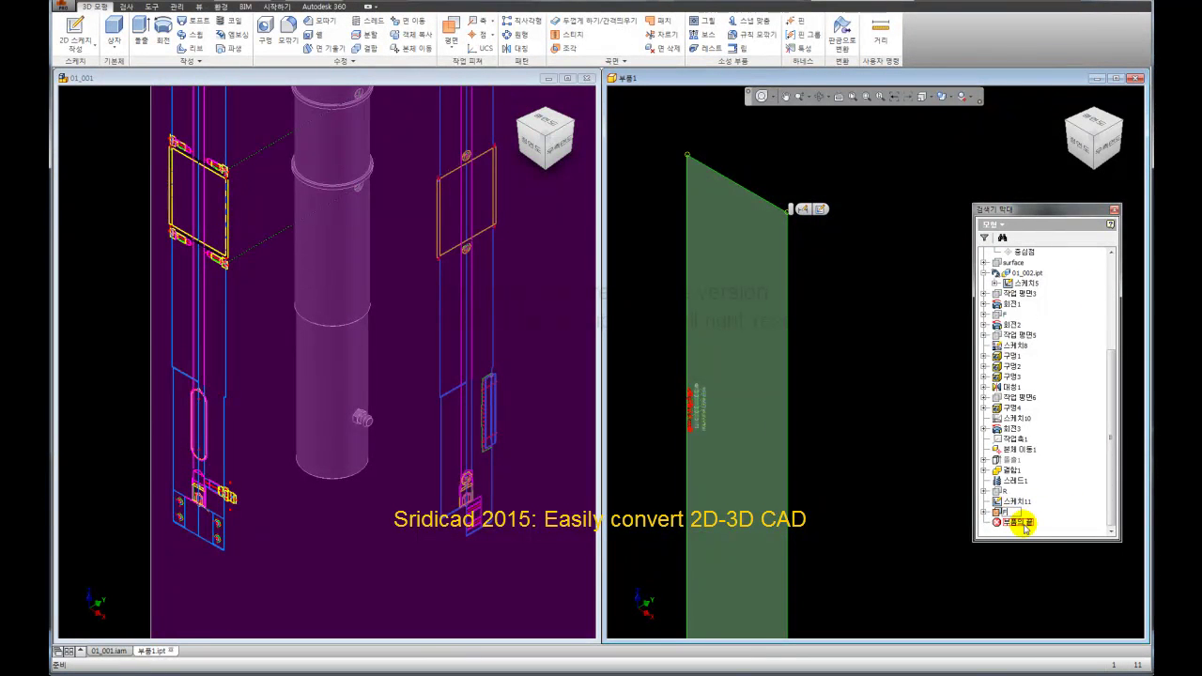
left_click(920, 546)
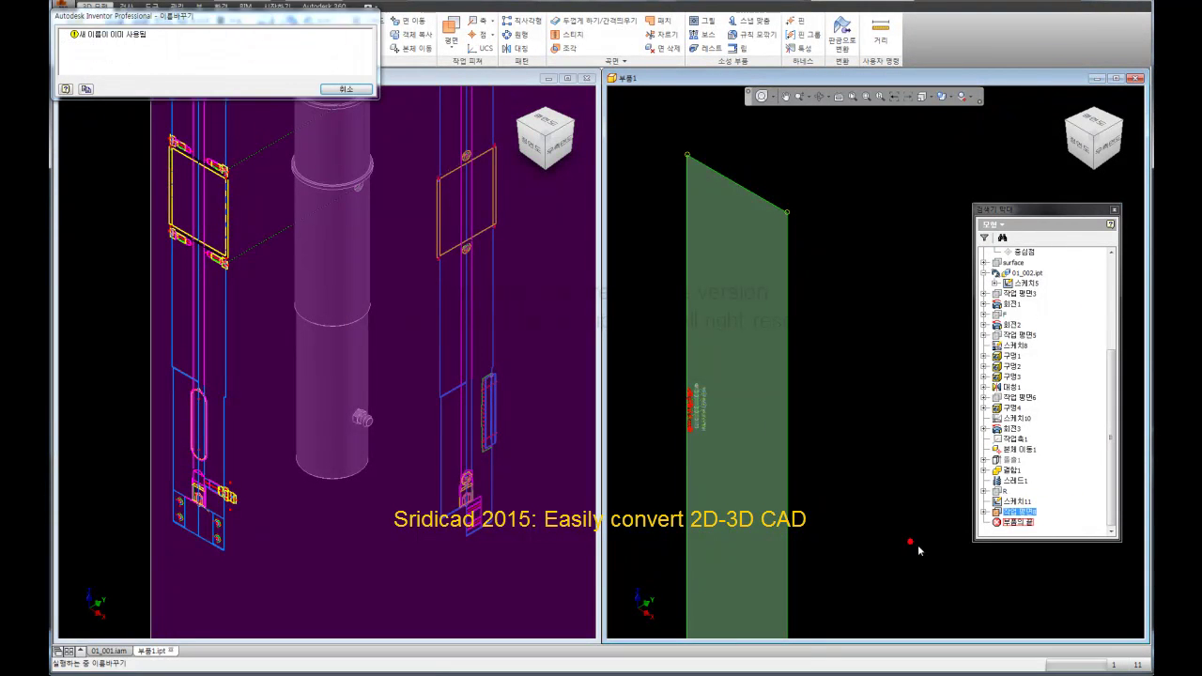
left_click(355, 88)
left_click(1014, 510)
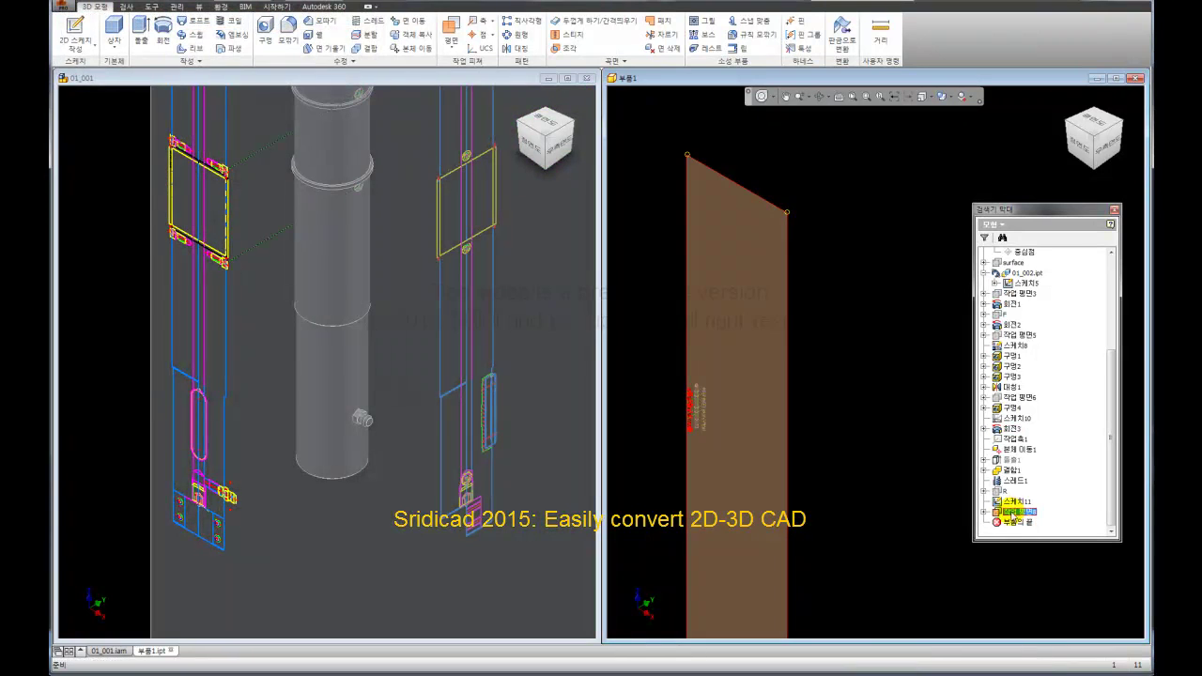